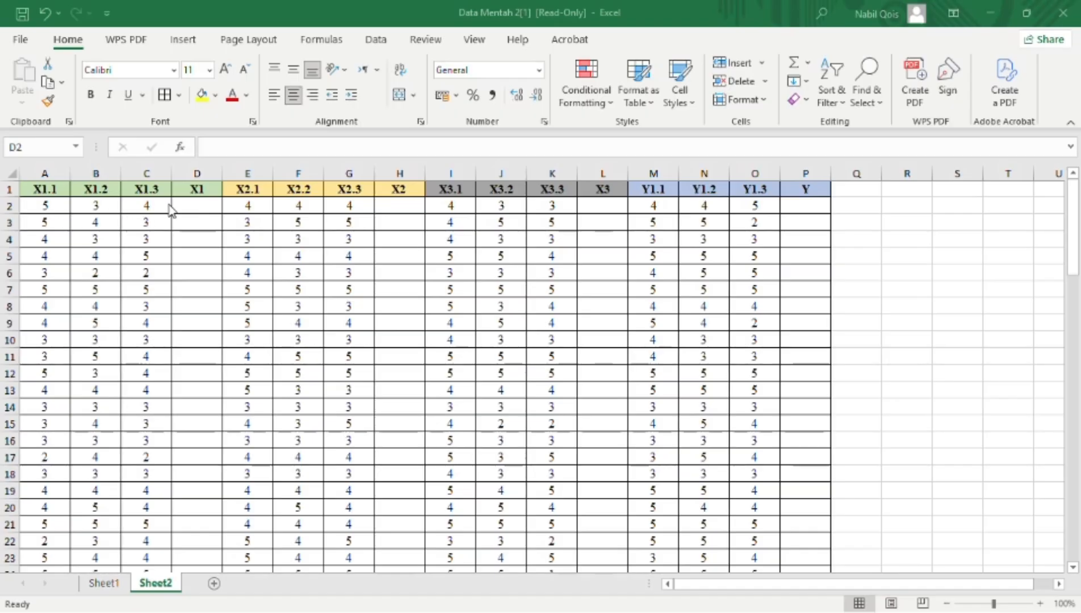
Step: Enter the formula =SUM(A2:C2) in cell D2 to total the X1 items for the first respondent
click(202, 204)
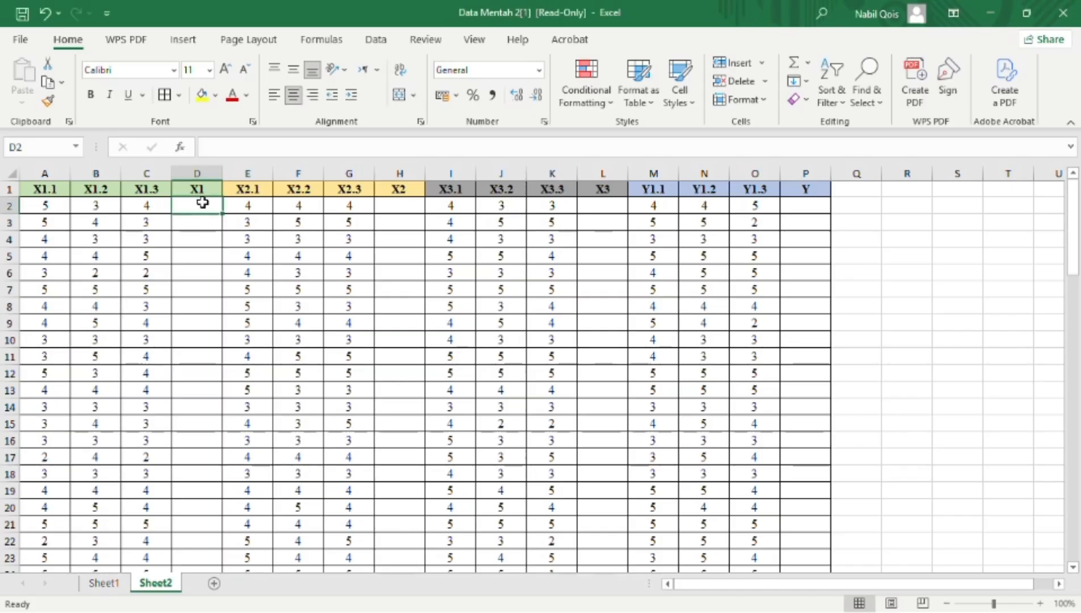
text(=)
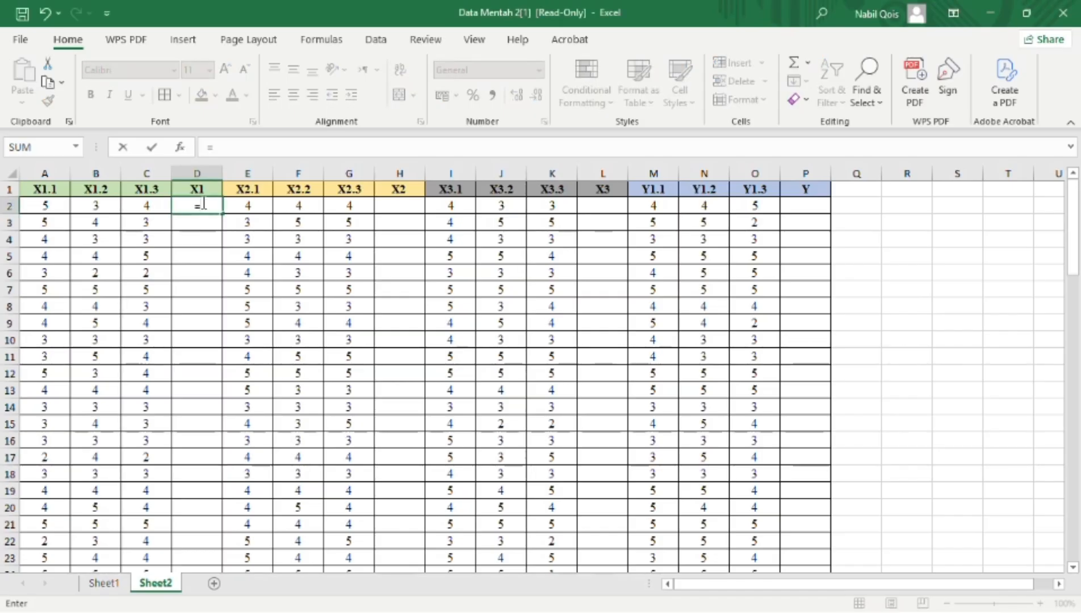
text(sum)
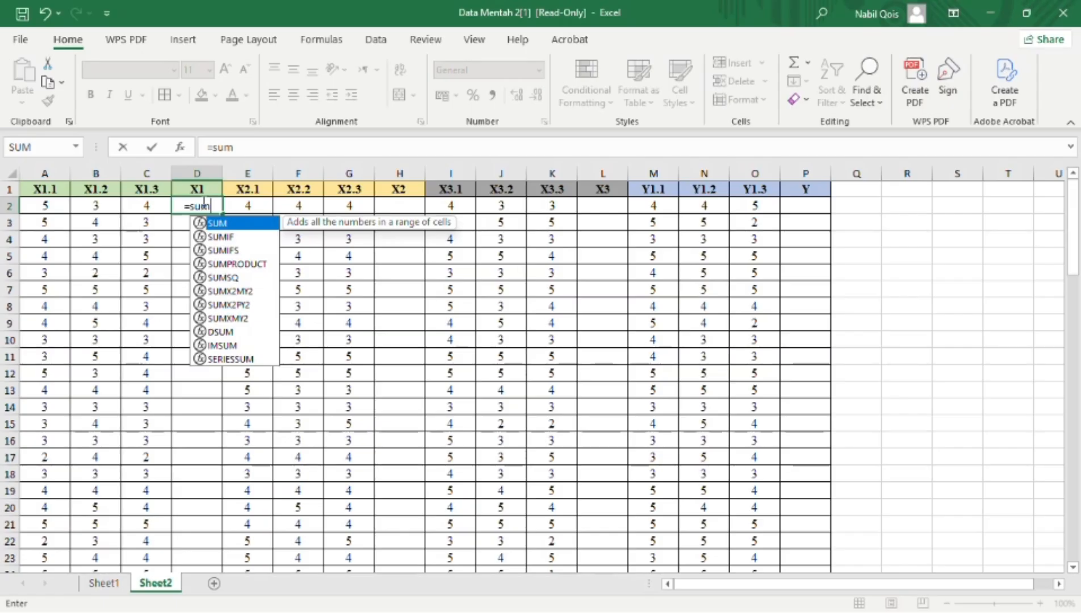
double_click(233, 223)
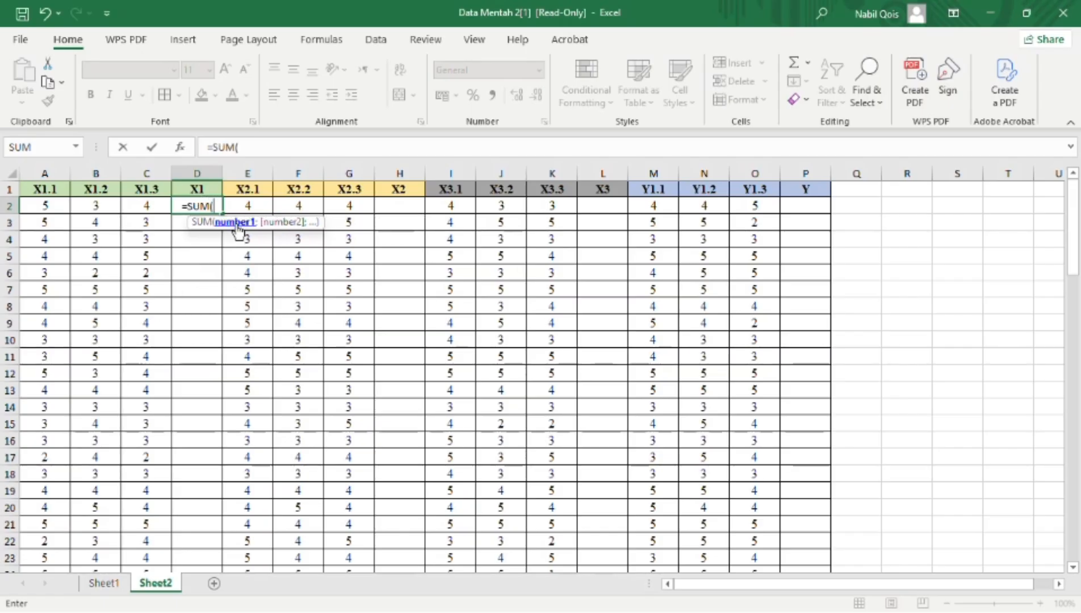
click(60, 208)
drag(62, 207, 154, 208)
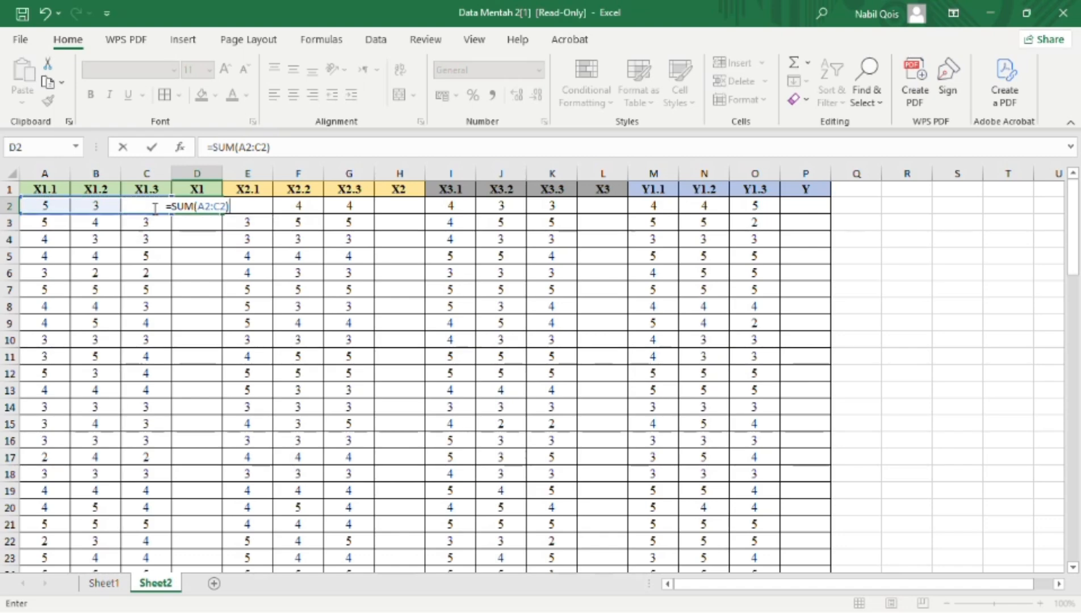
key(Return)
Step: Fill the X1 total formula from D2 down to the last data row and check the filled column
click(196, 207)
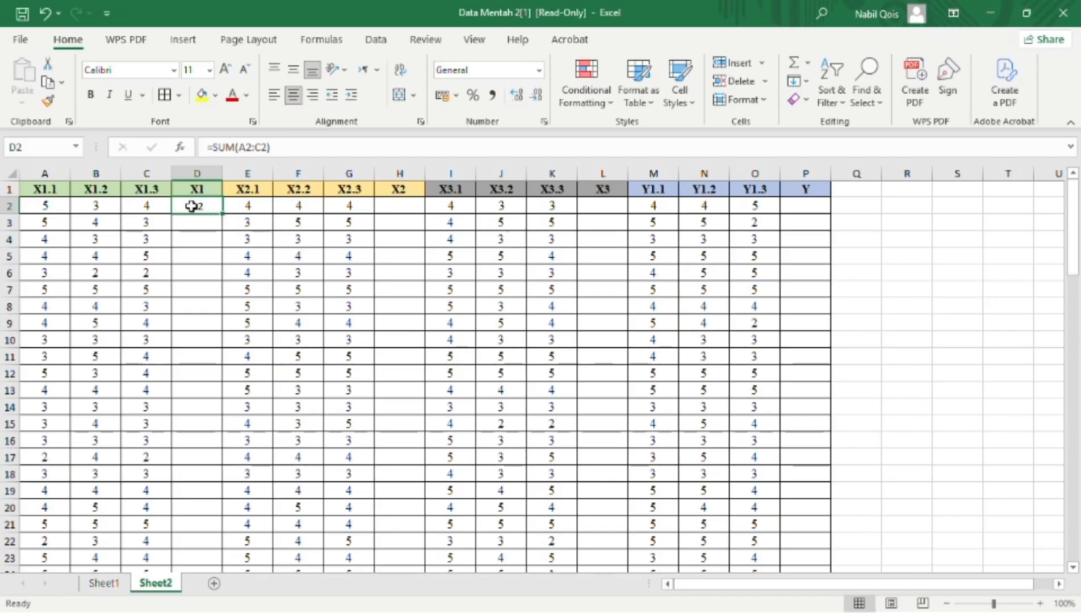
double_click(223, 213)
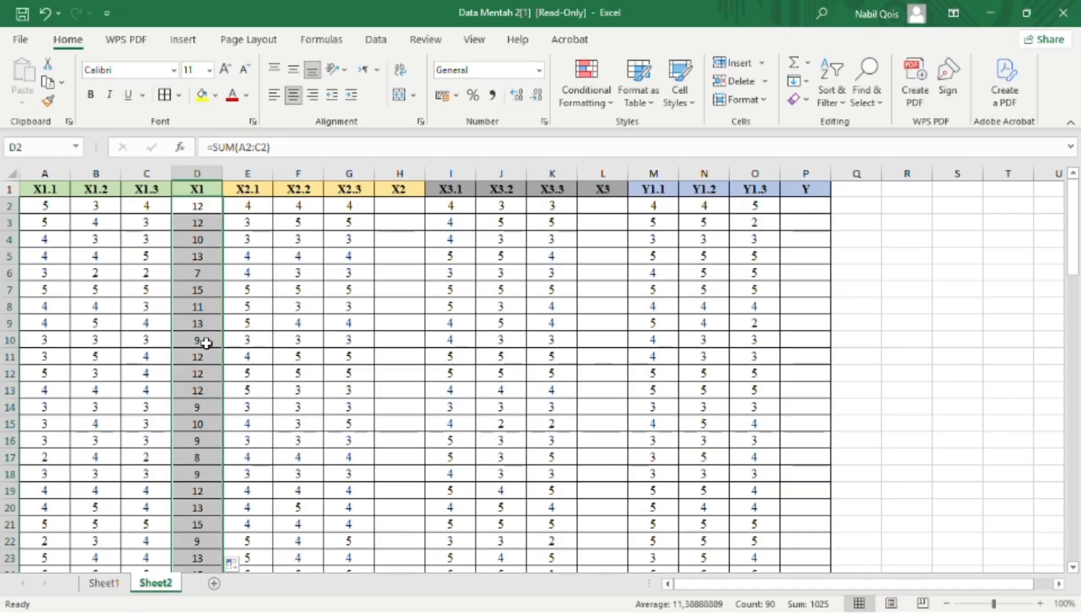
scroll(206, 341, down, 20)
scroll(207, 344, down, 8)
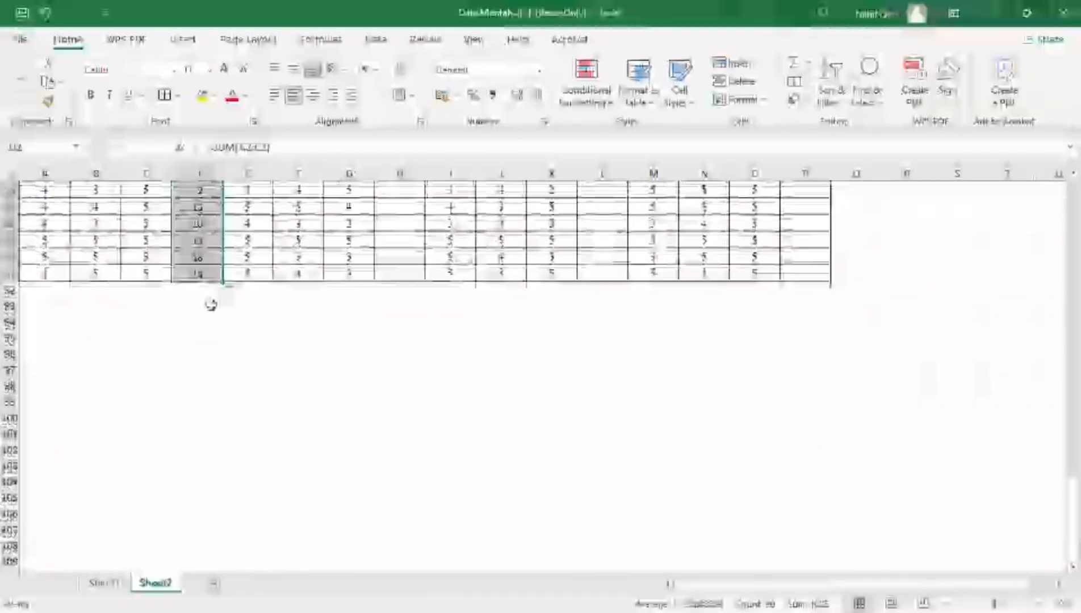
scroll(237, 305, up, 20)
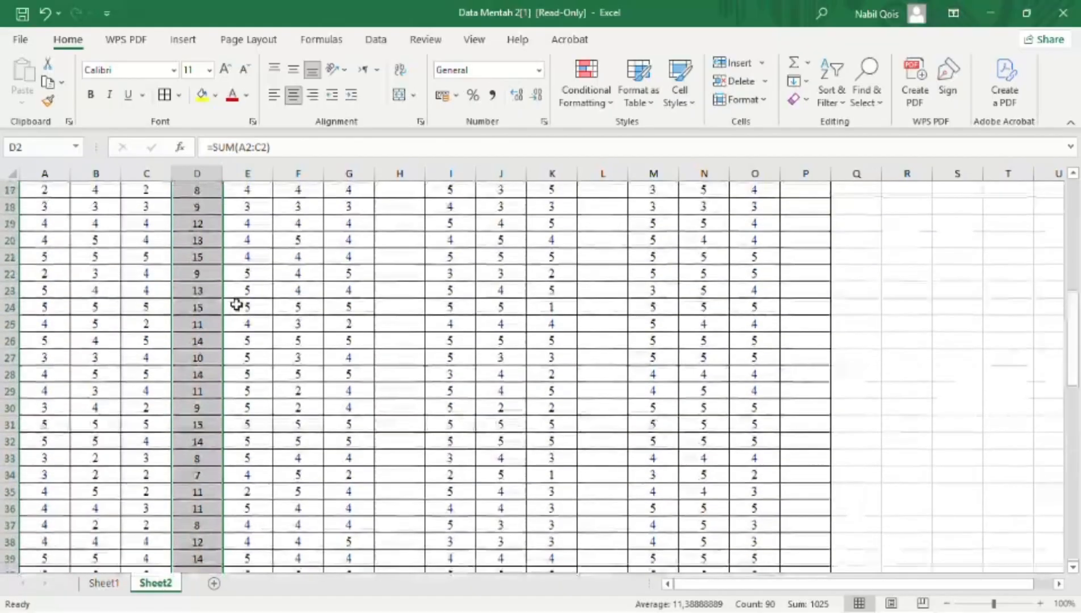
Step: Enter the formula =SUM(E2:G2) in cell H2 to total the X2 items
click(401, 207)
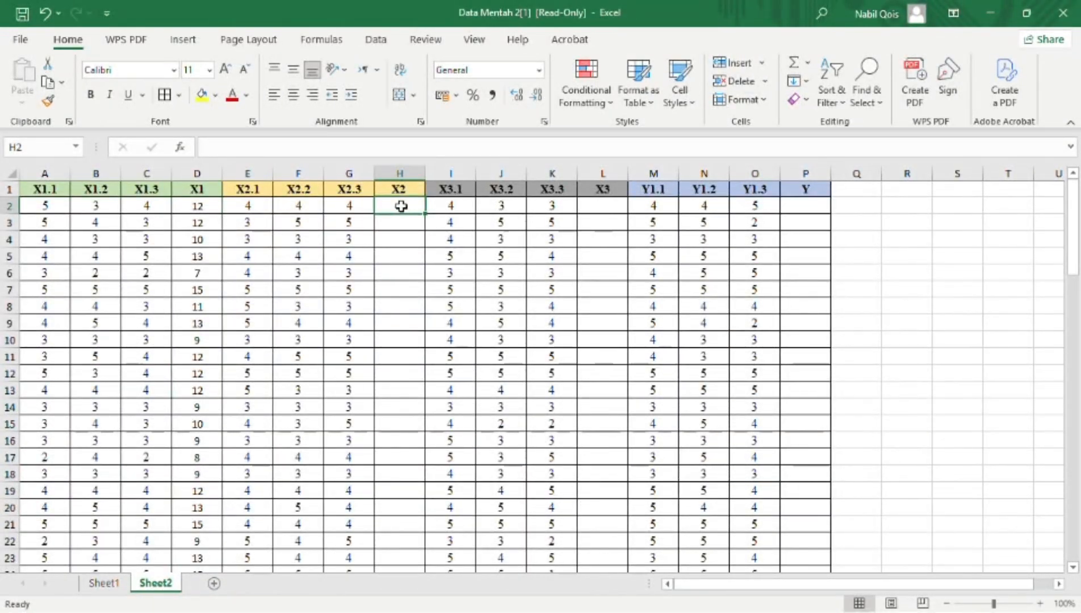
text(=sum)
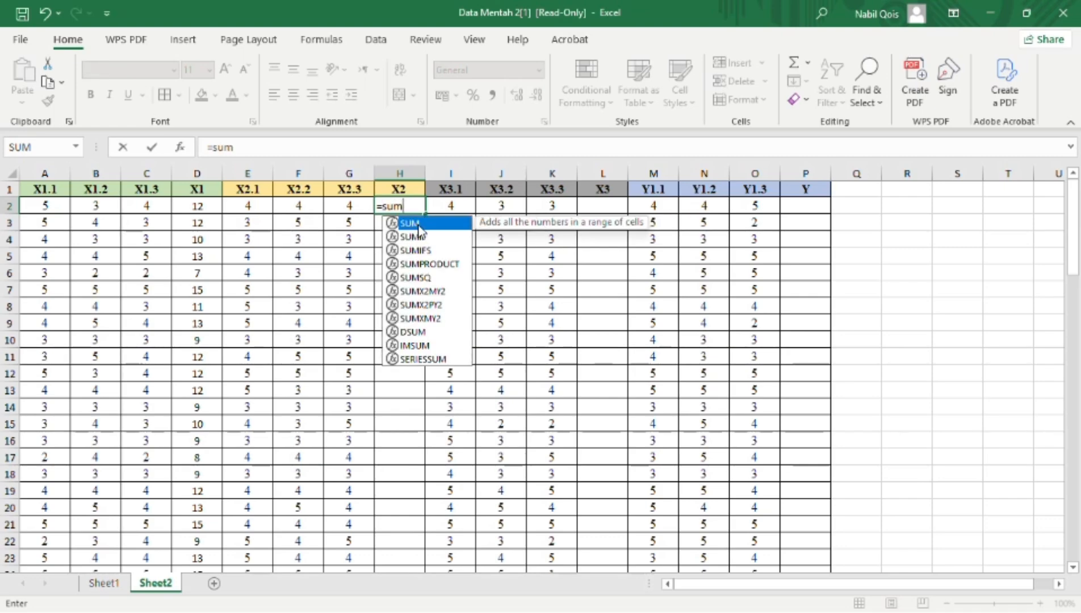
double_click(419, 227)
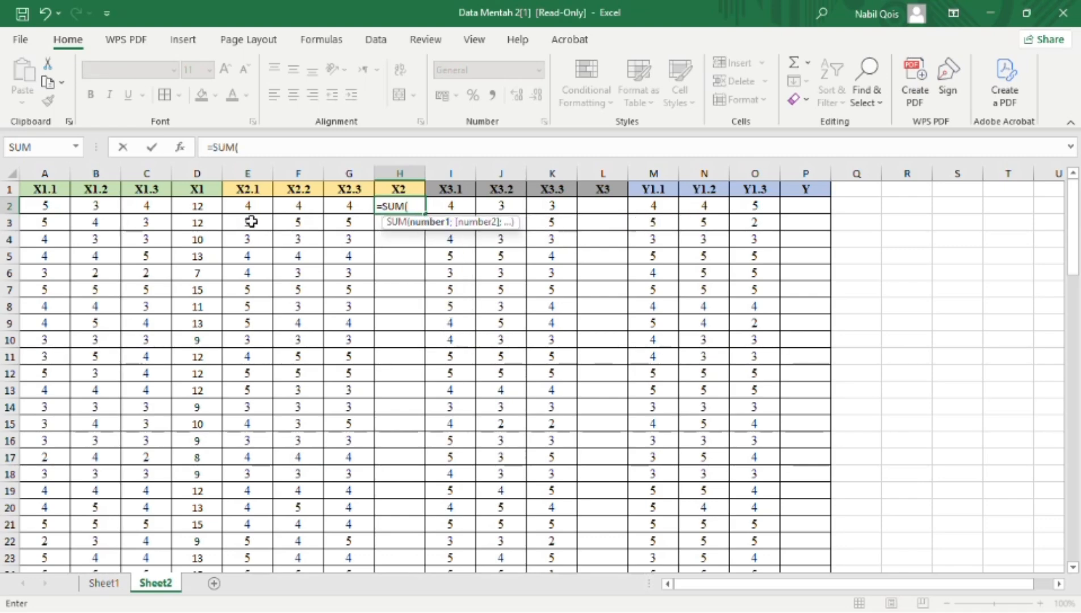
drag(251, 208, 355, 208)
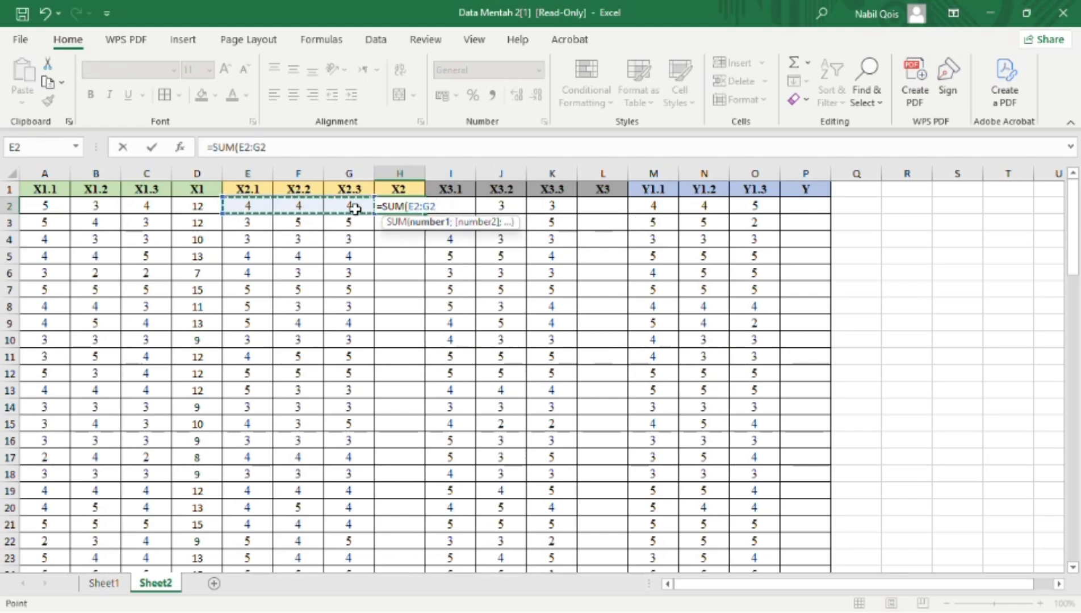
text())
key(Return)
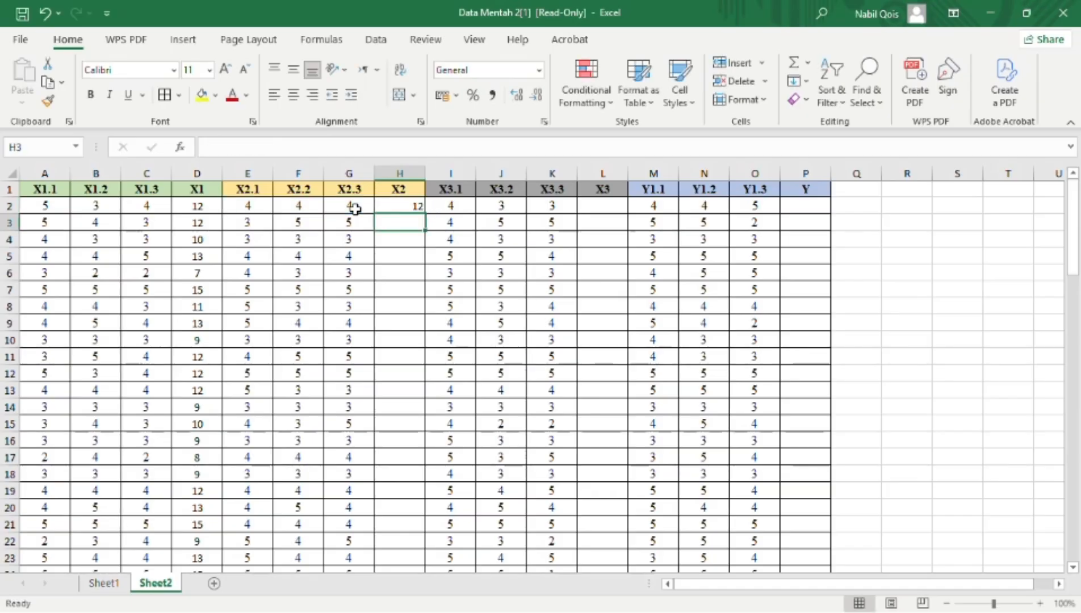
Step: Center the X2 total in H2 and fill its formula down to the last data row
click(405, 207)
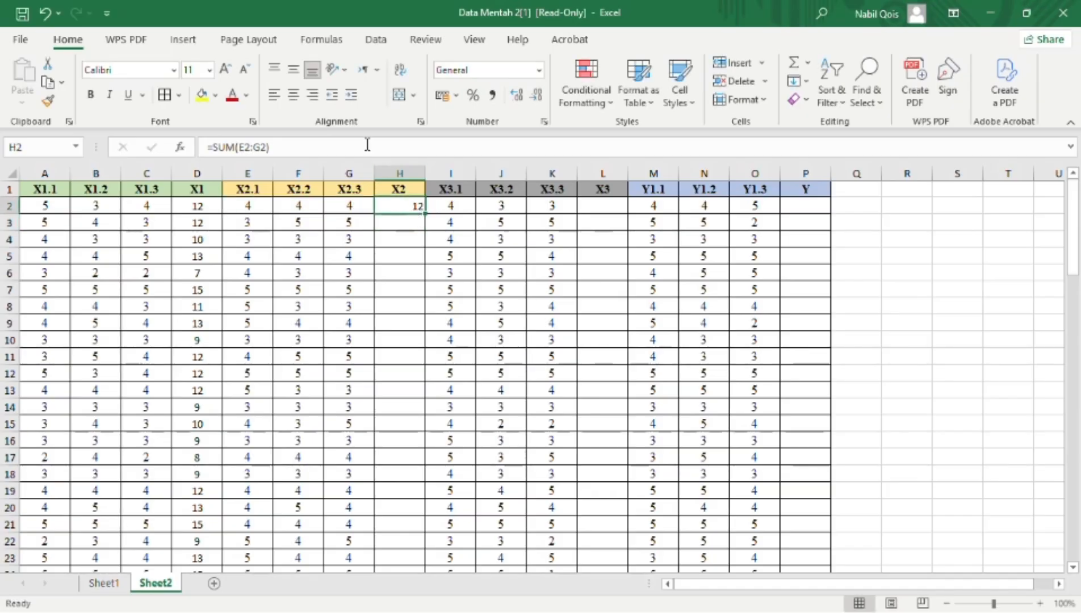
click(294, 95)
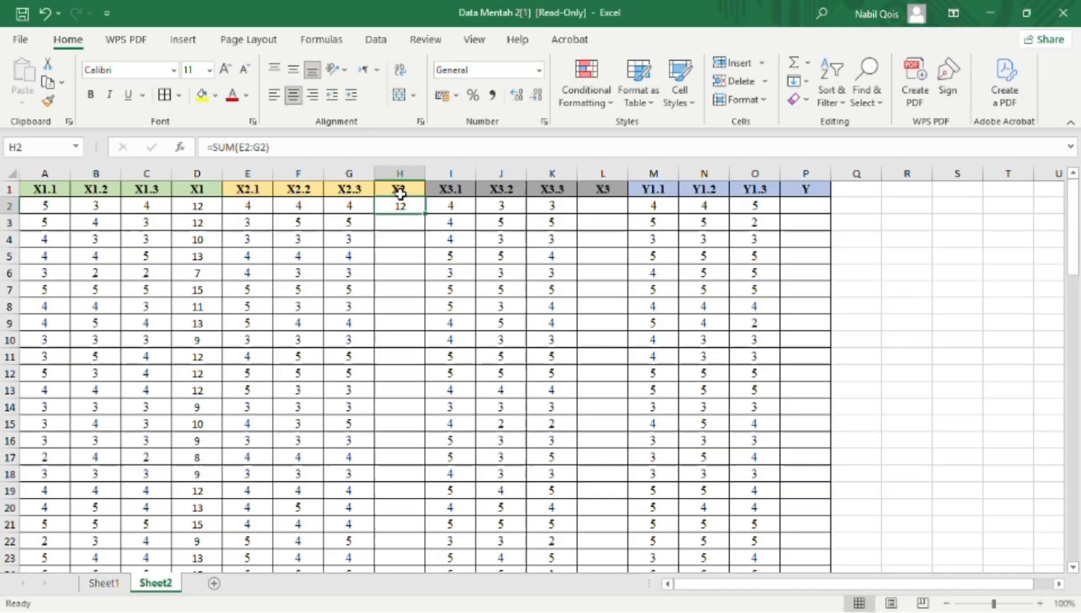
double_click(426, 217)
scroll(392, 394, down, 11)
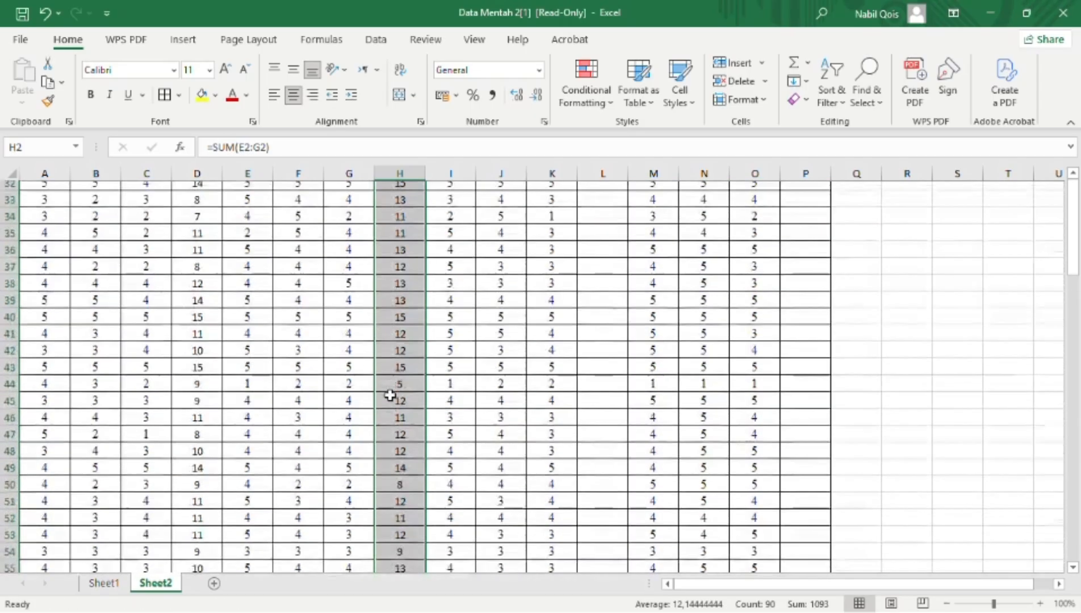
scroll(458, 393, up, 11)
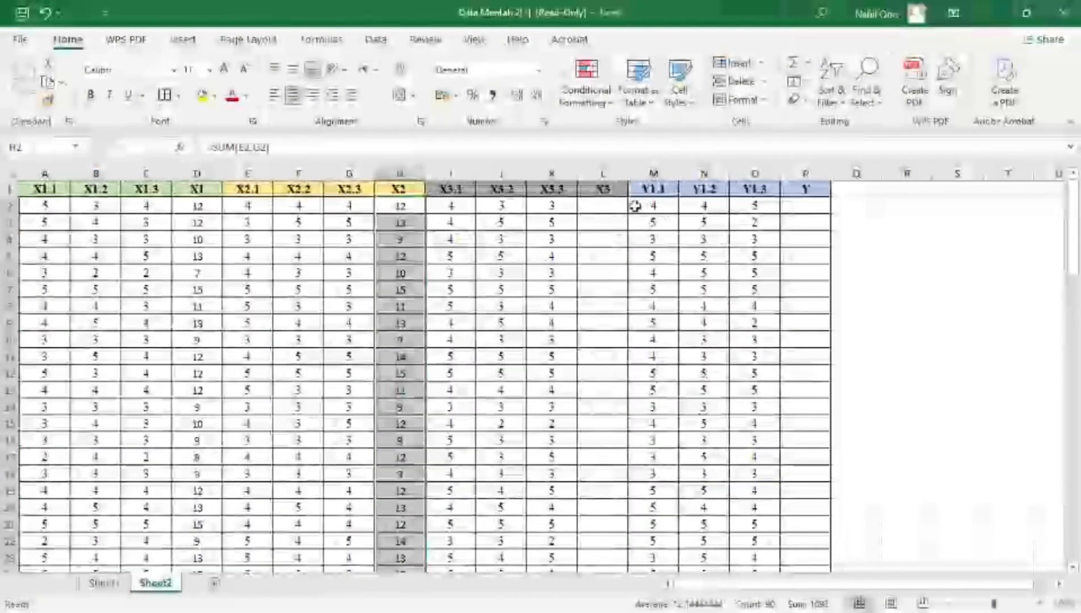
Step: Enter the formula =SUM(I2:K2) in cell L2 to total the X3 items
click(609, 209)
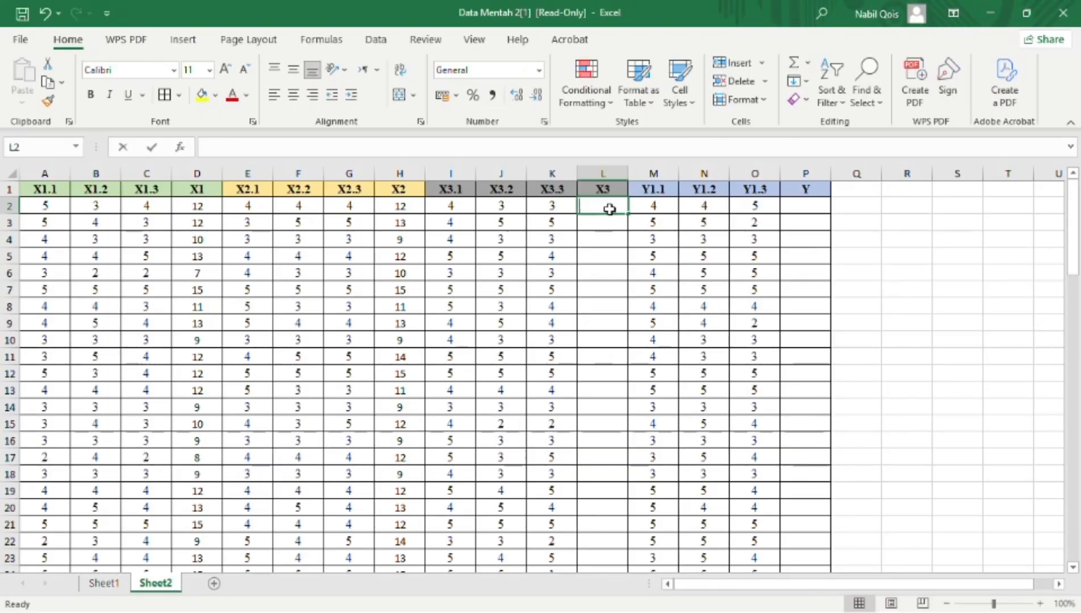
text(=sum)
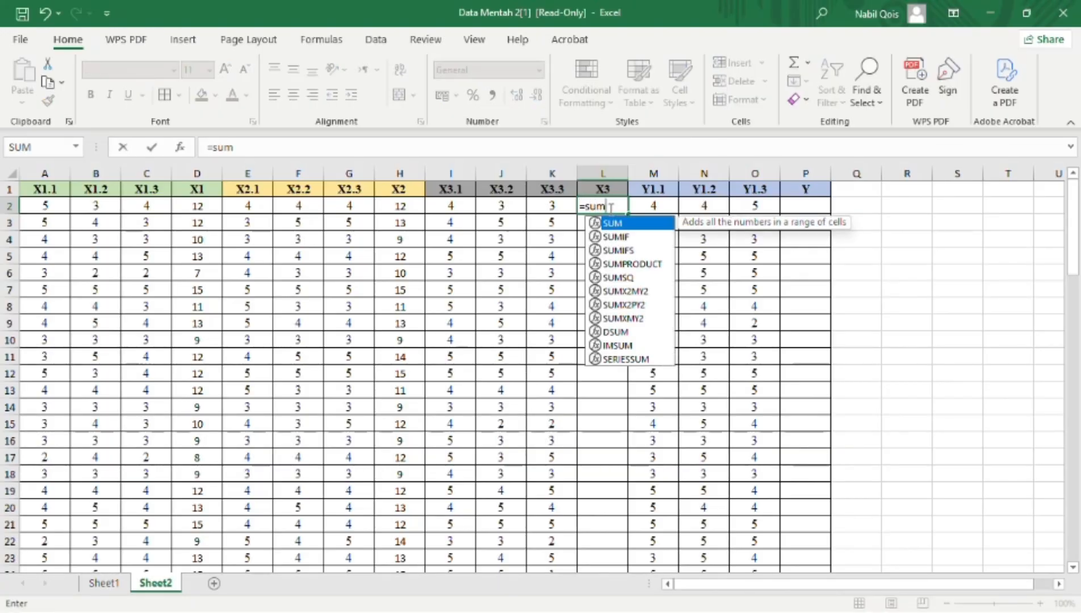
double_click(636, 224)
drag(440, 205, 544, 207)
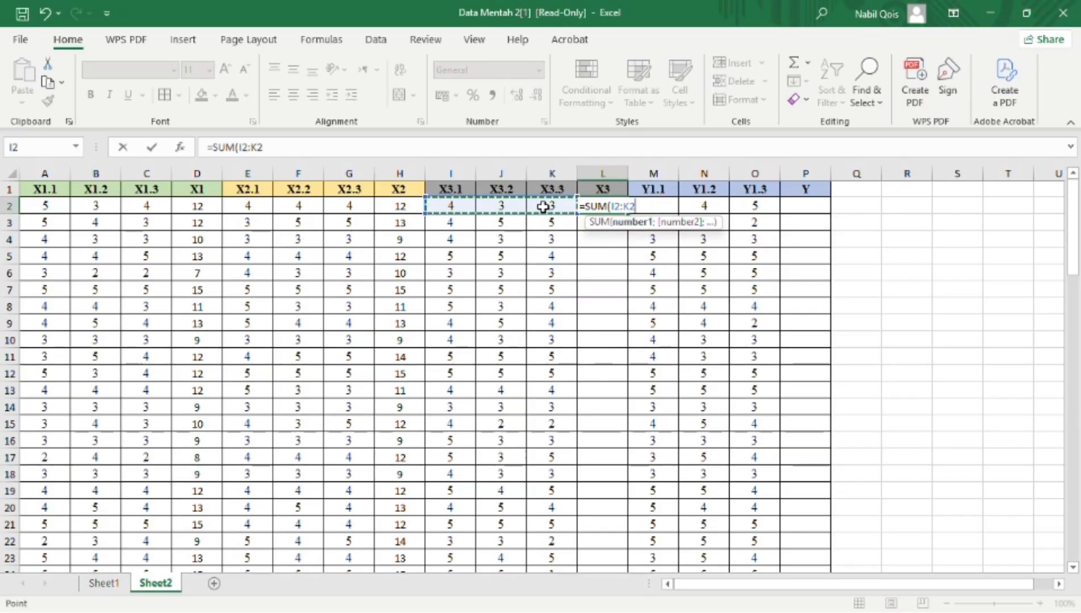
text())
key(Return)
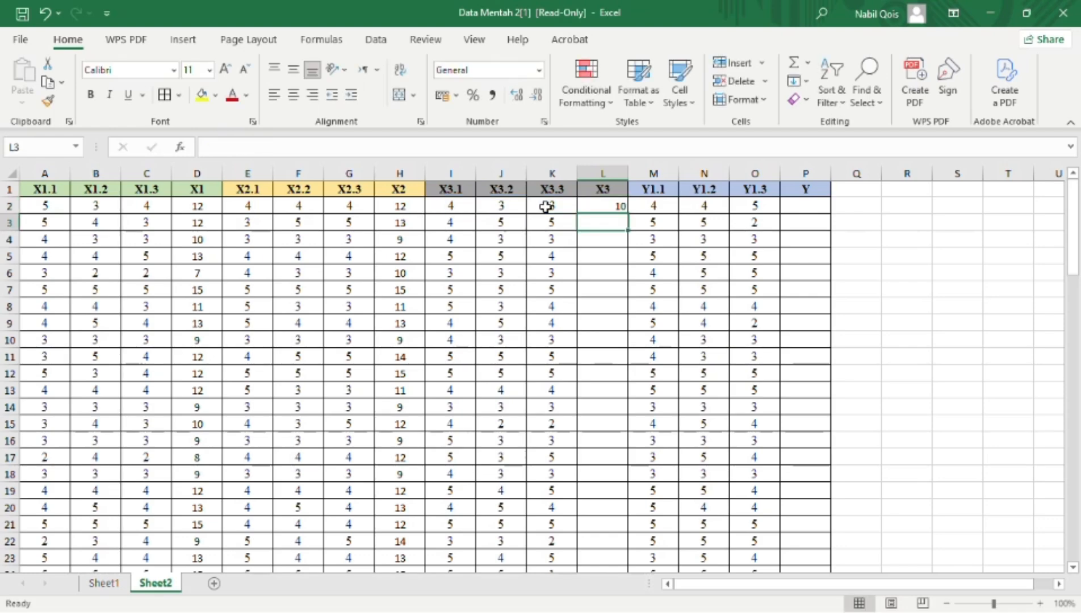
Step: Center the X3 total in L2 and fill its formula down to the last data row
click(598, 207)
click(294, 95)
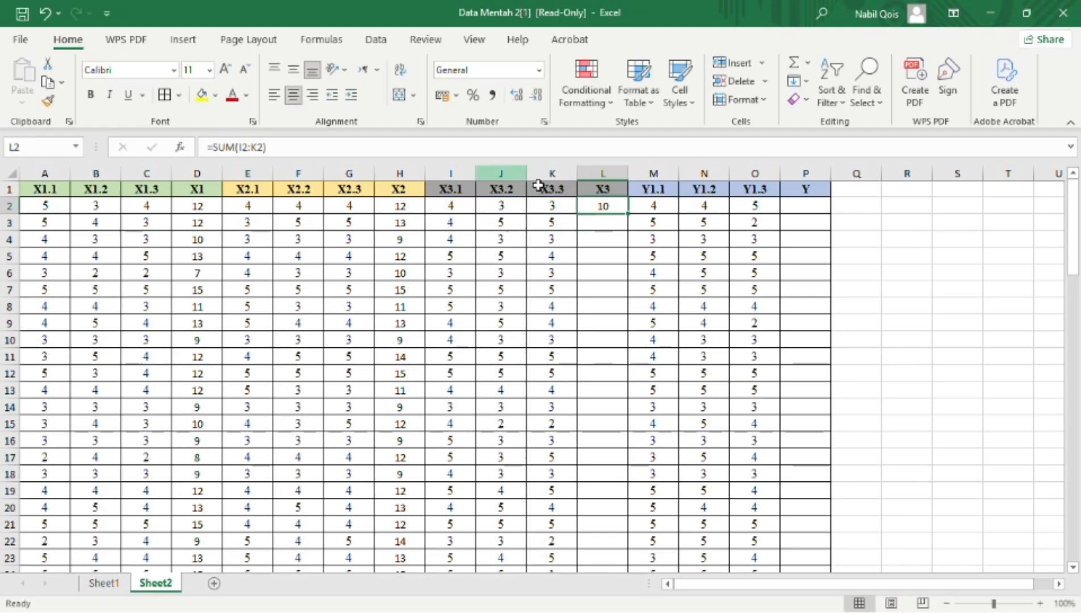
double_click(627, 214)
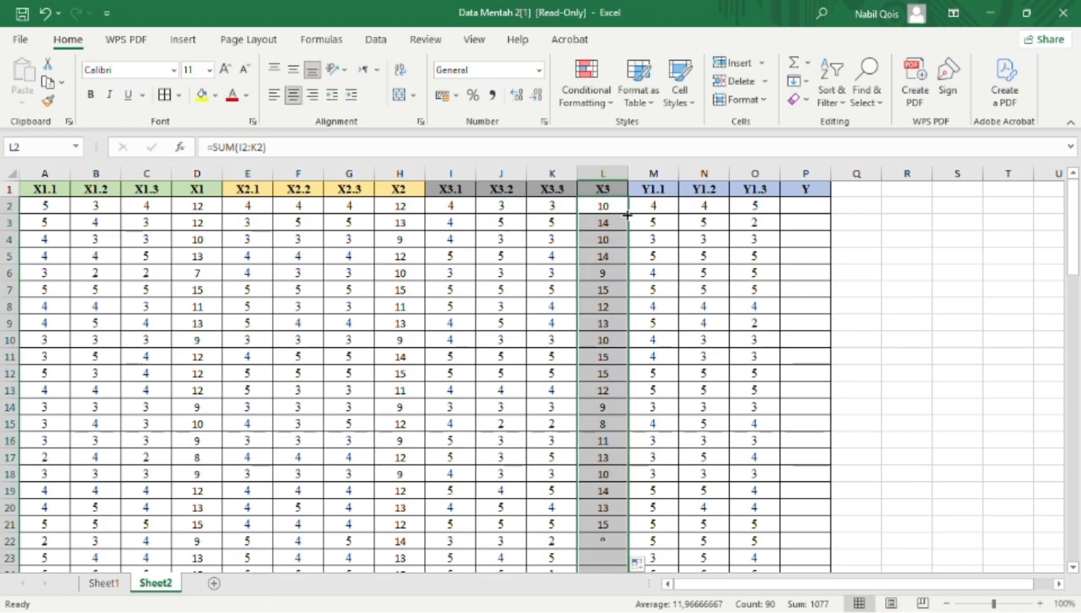
Step: Enter the formula =SUM(M2:O2) in cell P2 to total the Y items
click(821, 212)
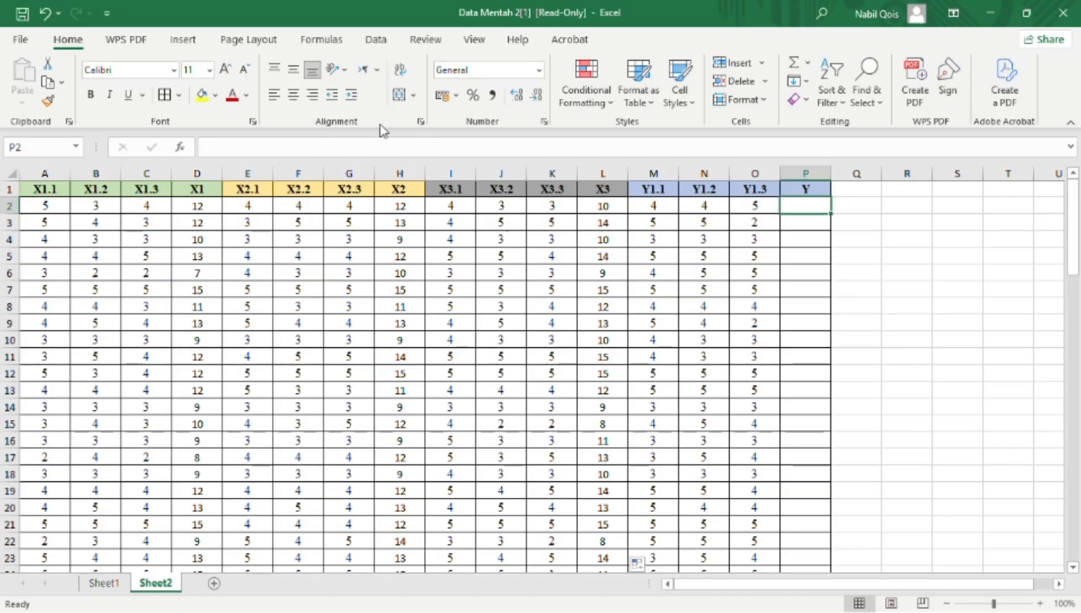
text(=)
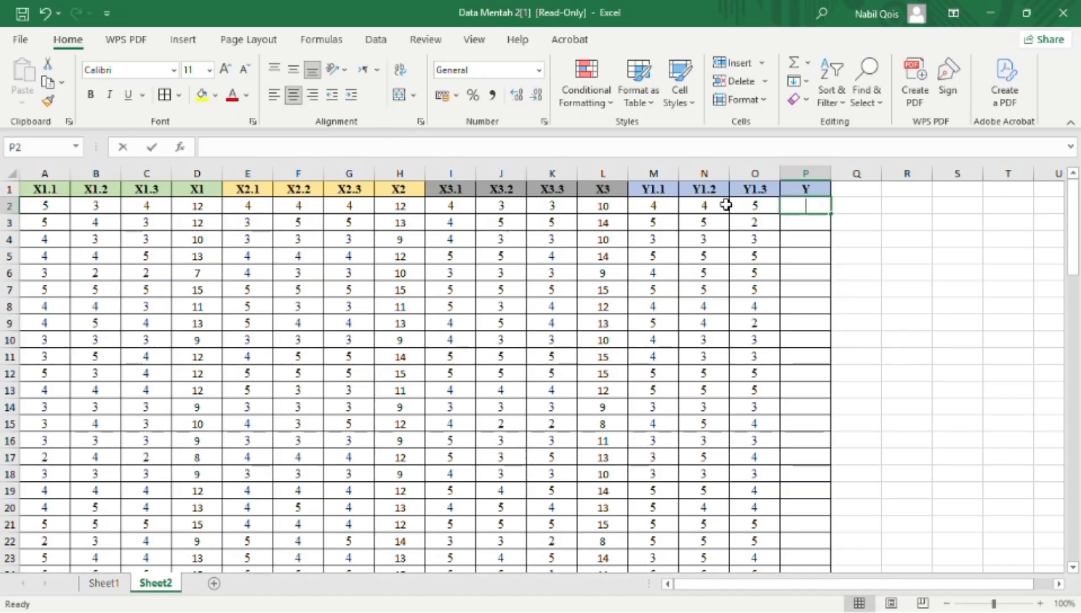
text(sum)
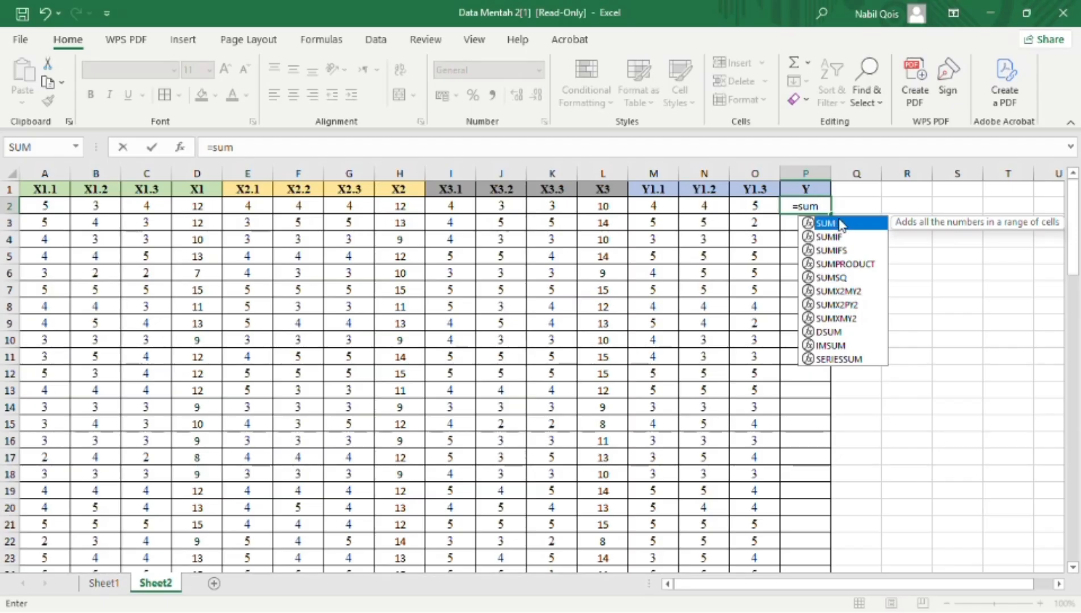
double_click(824, 222)
drag(652, 207, 754, 215)
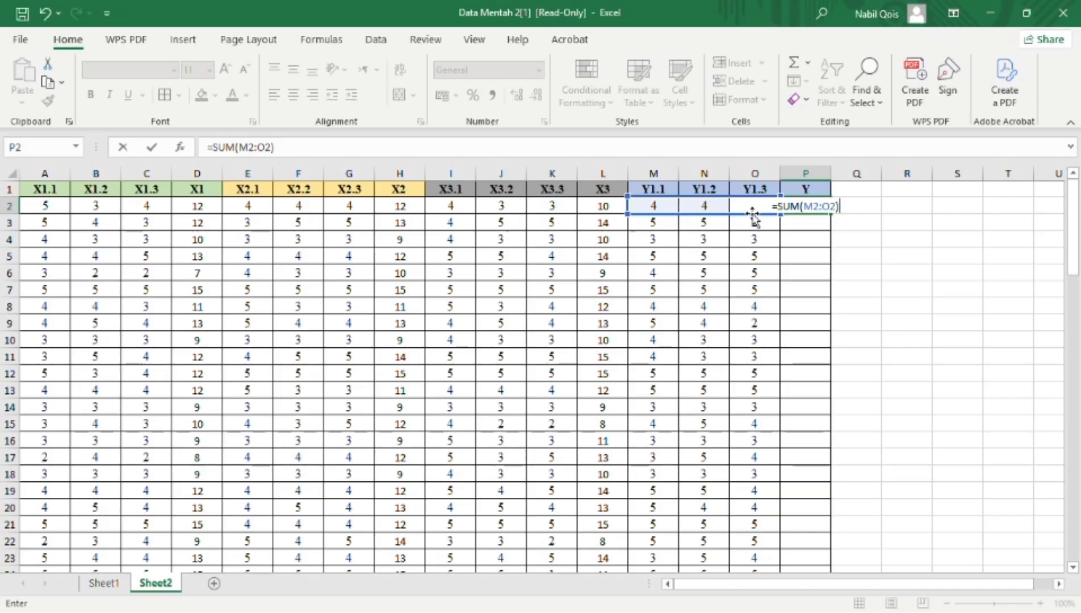
key(Return)
Step: Fill the Y total formula from P2 down to the last data row and review the completed totals
click(809, 209)
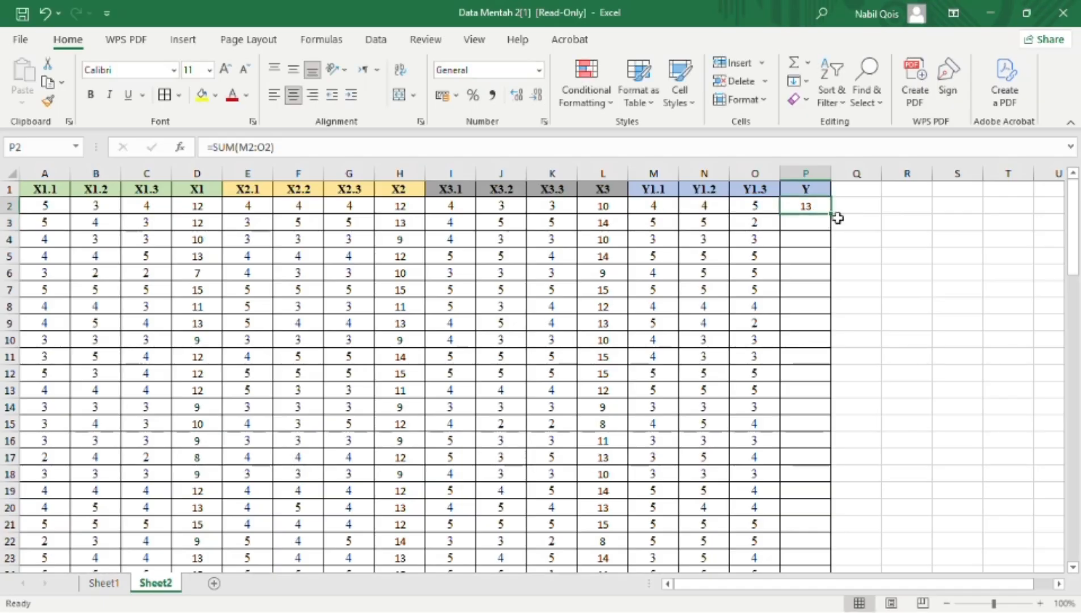
drag(833, 217, 833, 217)
double_click(832, 216)
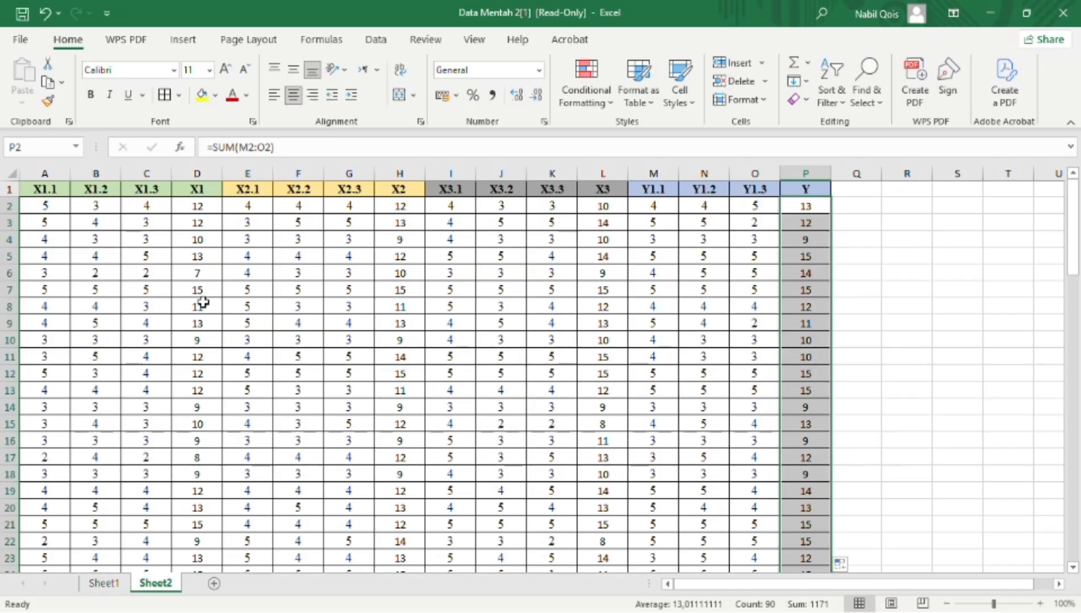
scroll(241, 342, down, 10)
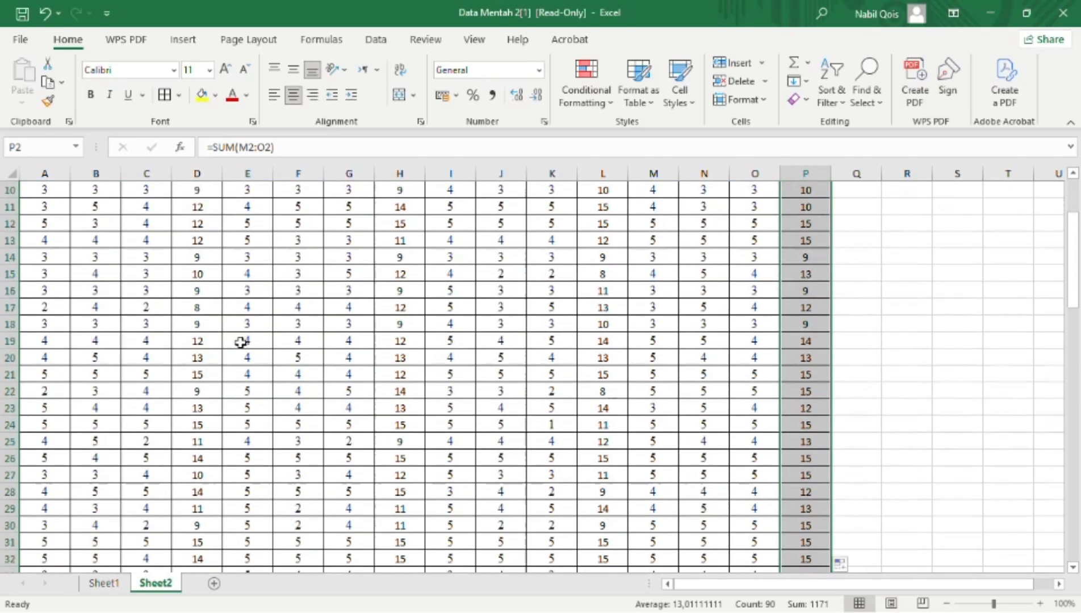
scroll(241, 342, down, 12)
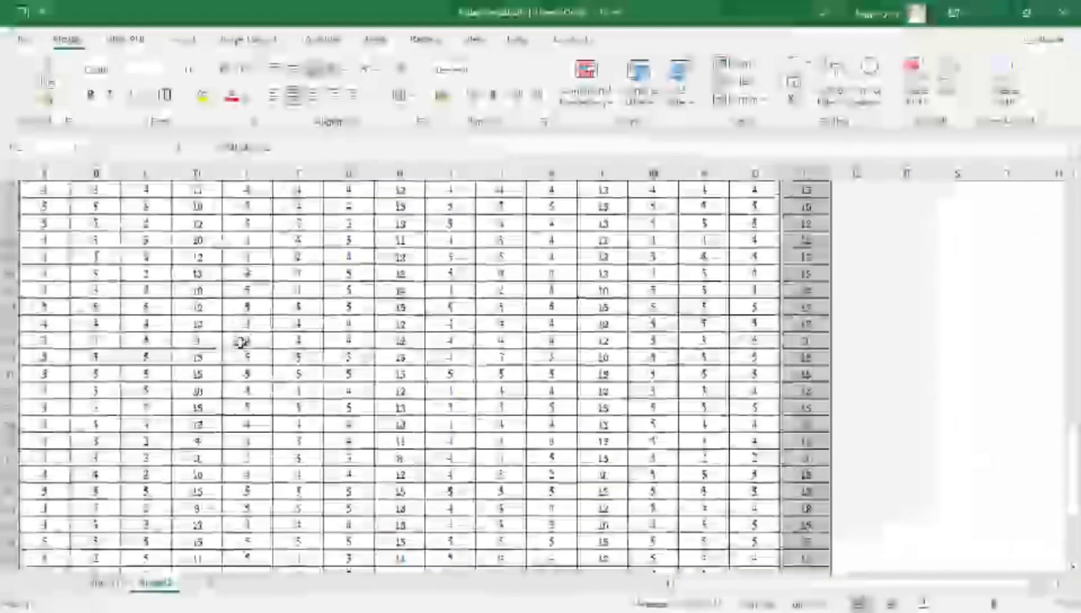
scroll(241, 342, up, 20)
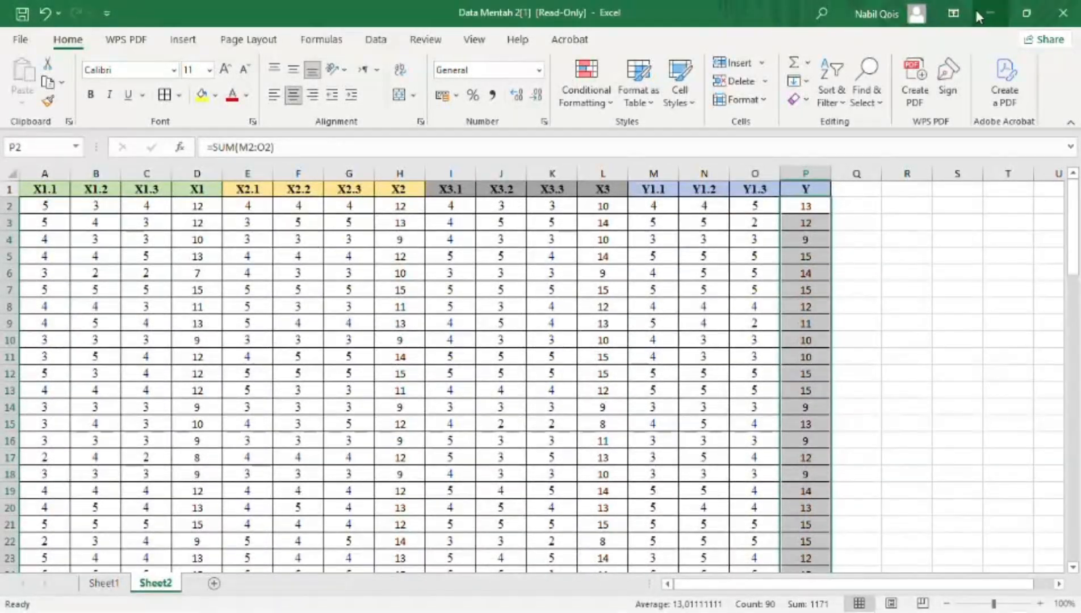
Step: Minimize the workbook and switch to the empty IBM SPSS Statistics Data Editor
click(994, 11)
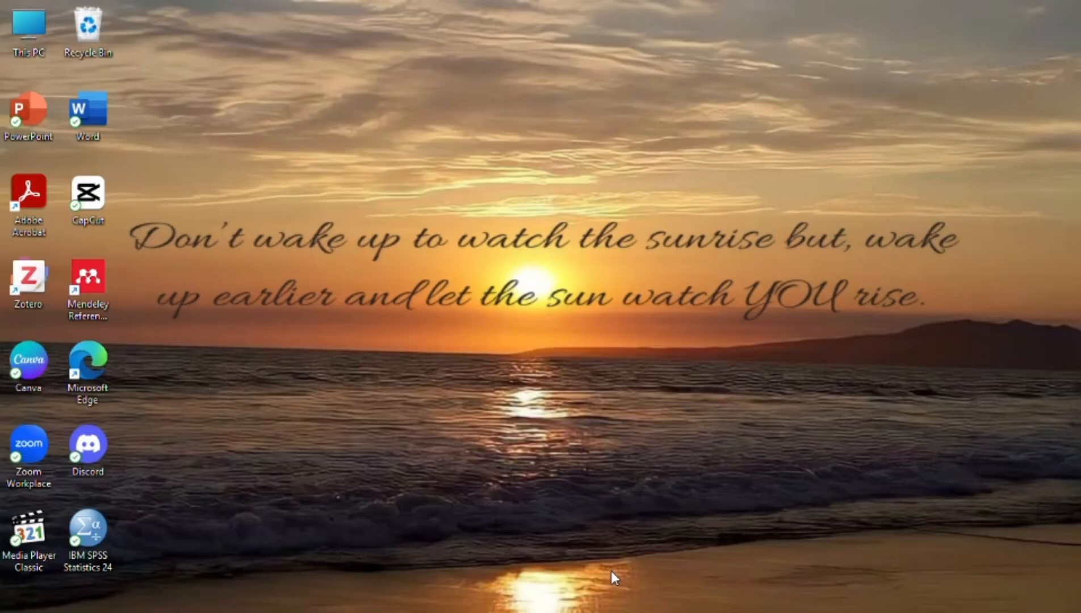
click(752, 596)
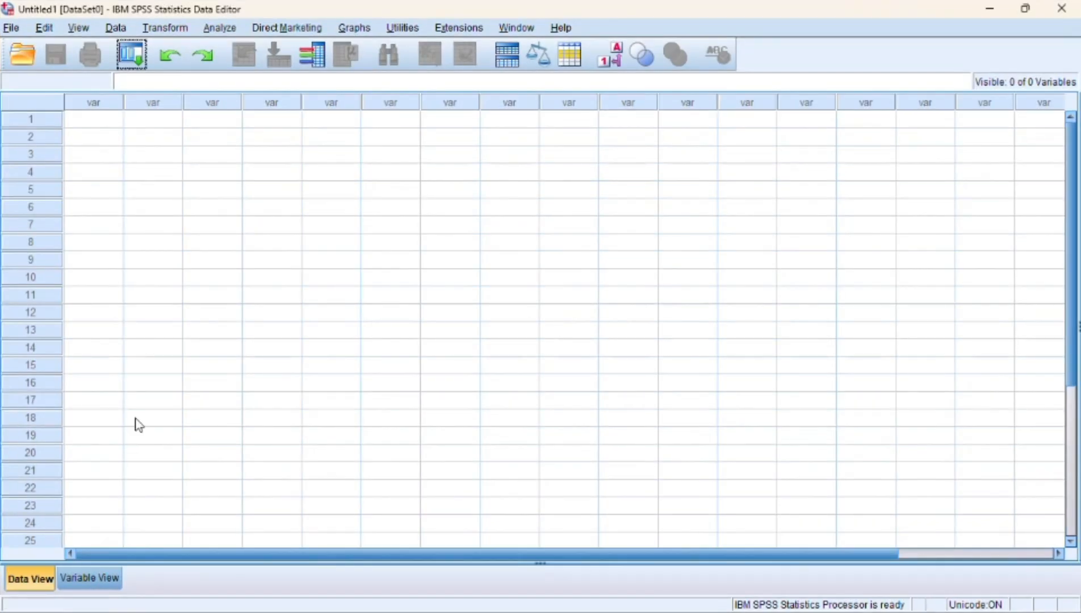
Step: In Variable View, define the first four variables with the names X1.1, X1.2, X1.3 and X1
click(80, 580)
click(32, 579)
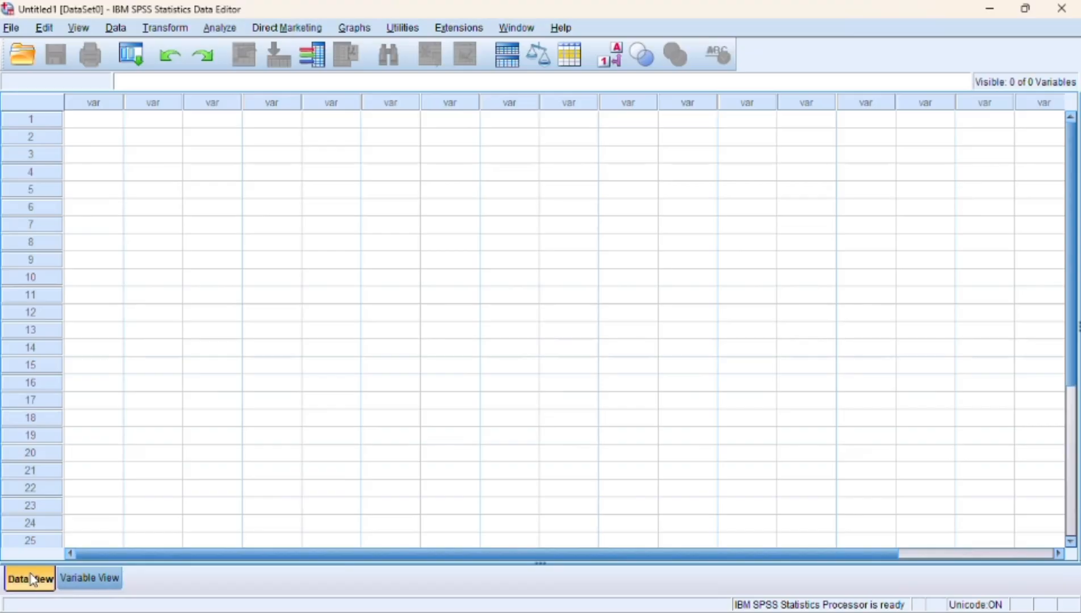
click(102, 580)
click(112, 102)
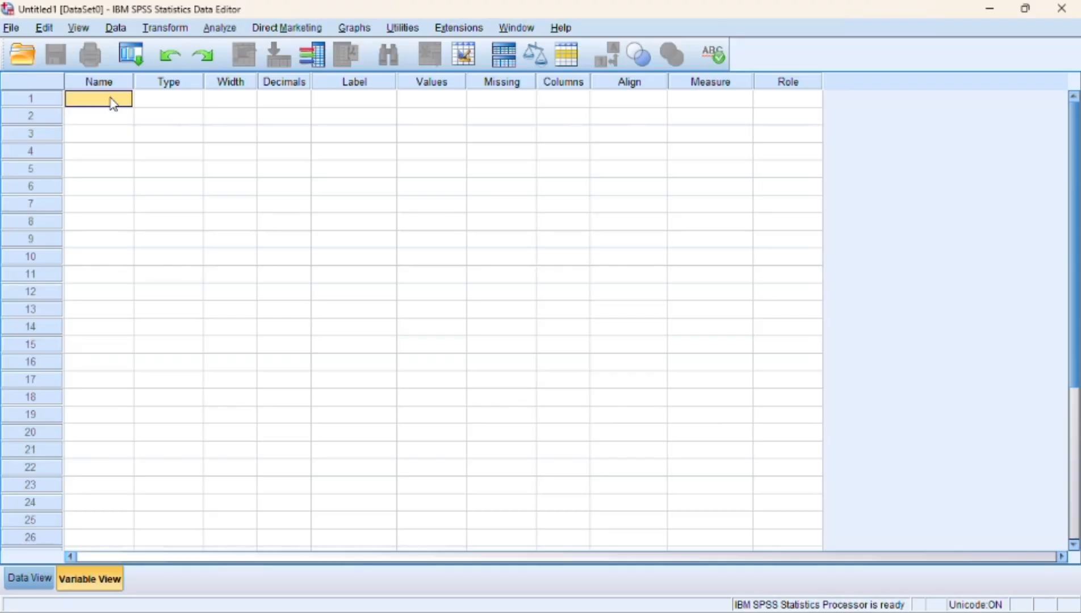
click(112, 98)
text(X1.1)
key(Return)
text(X1.2)
key(Return)
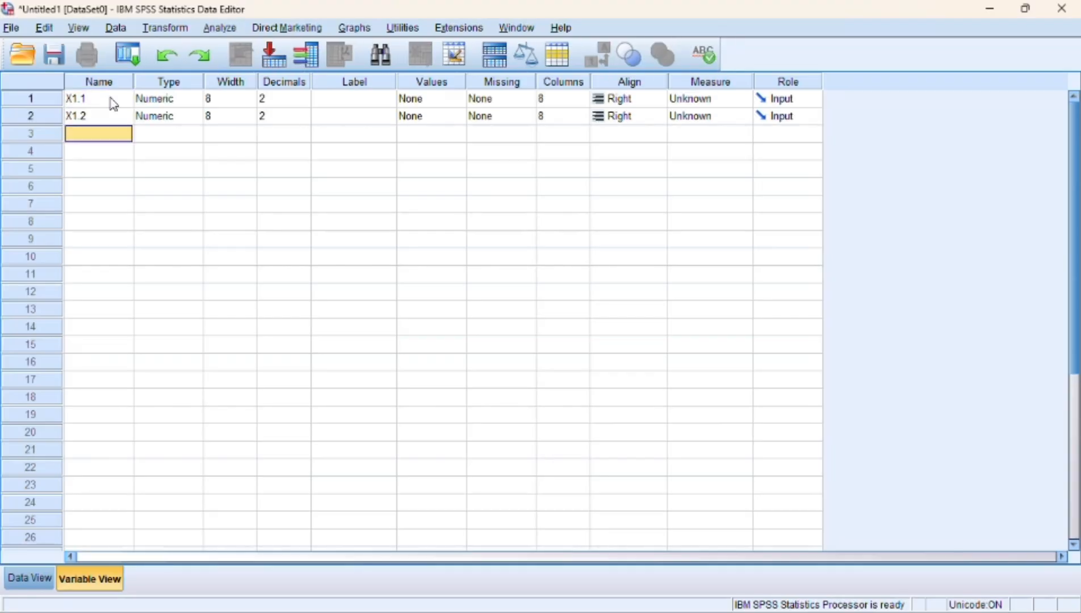
text(X1.3)
key(Return)
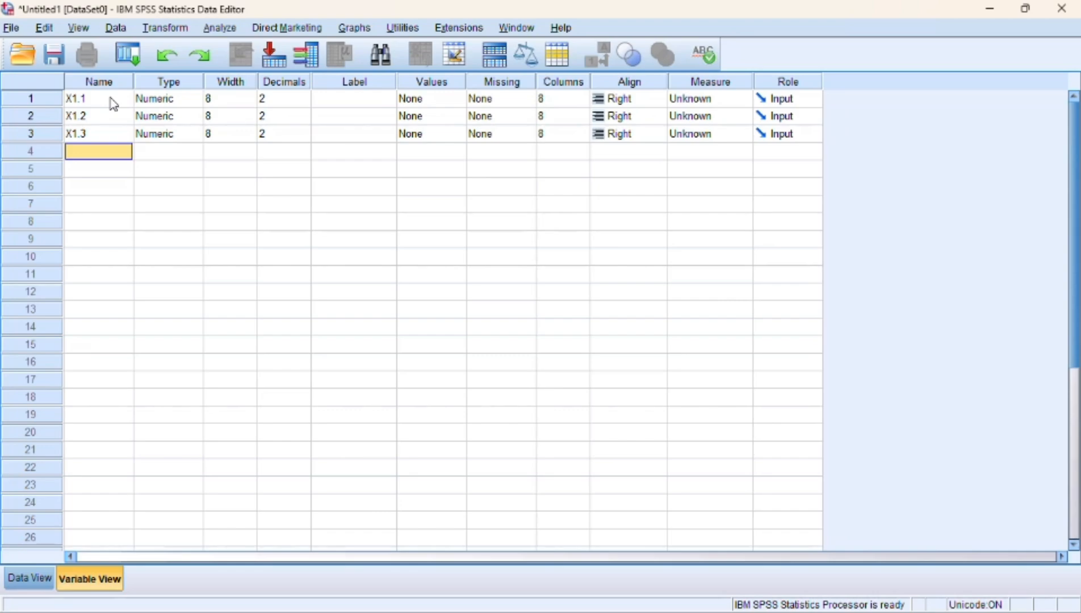
text(X1)
key(Return)
Step: Add four variables named X2.1, X2.2, X2.3 and X2 below X1
text(X)
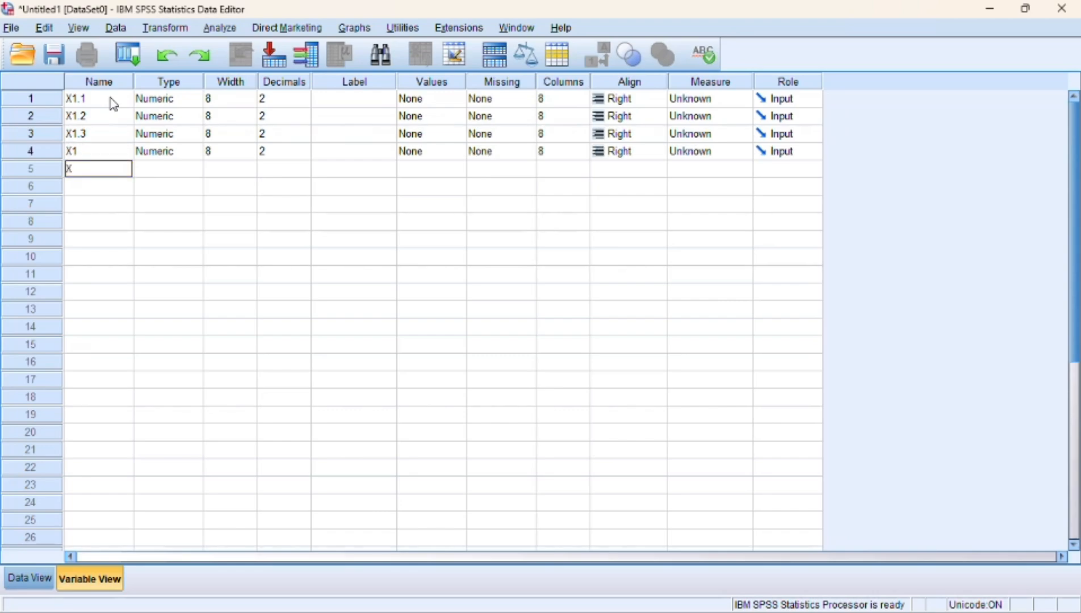
text(2.1)
key(Return)
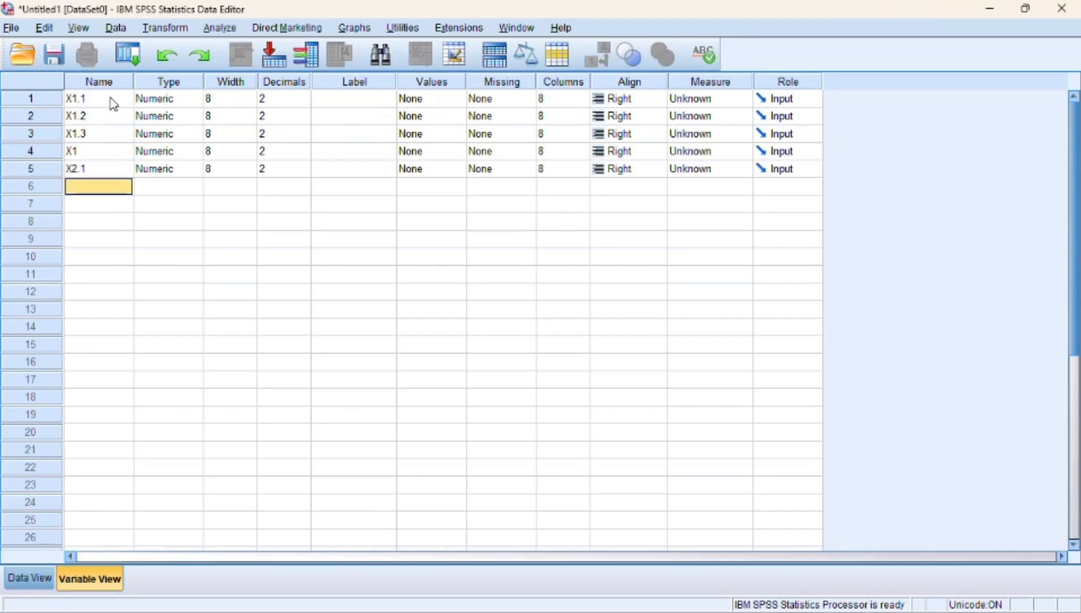
text(X2.2)
key(Return)
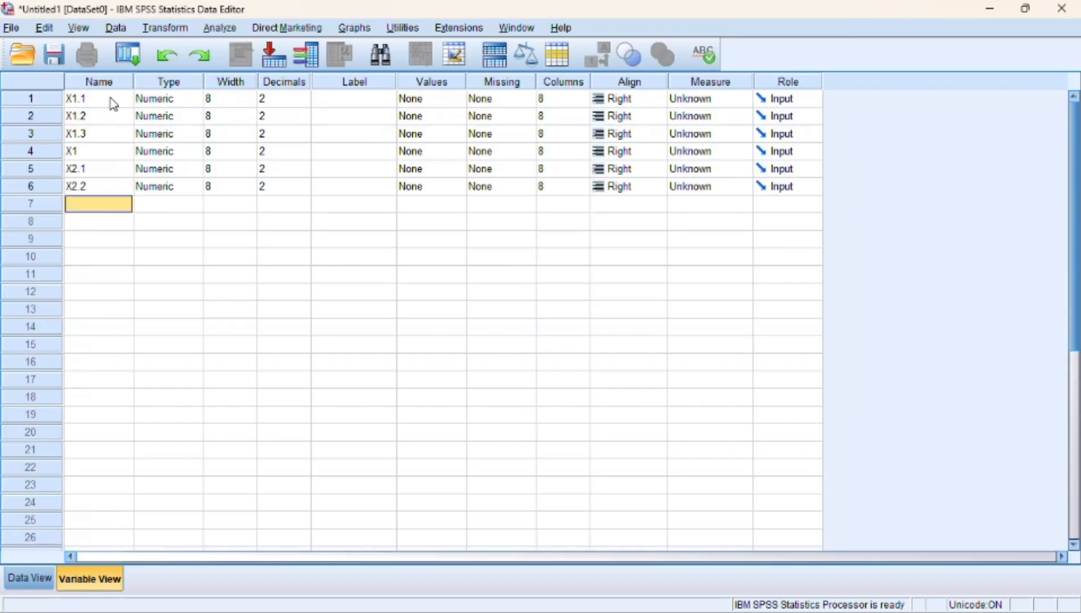
text(X2.3)
key(Return)
text(X2)
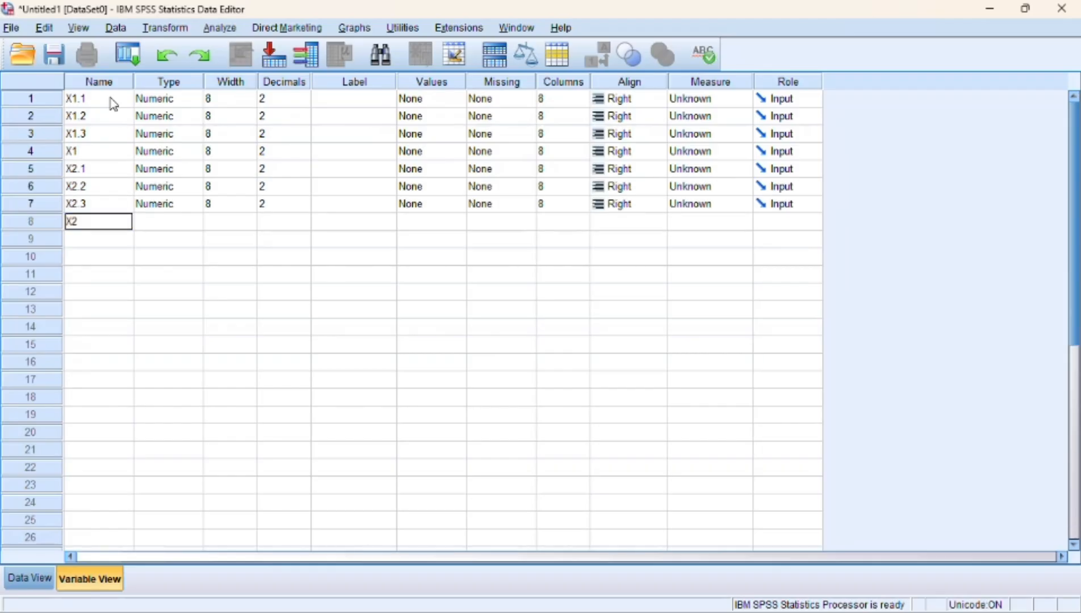
key(Return)
Step: Add four variables named X3.1, X3.2, X3.3 and X3 below X2
text(X3)
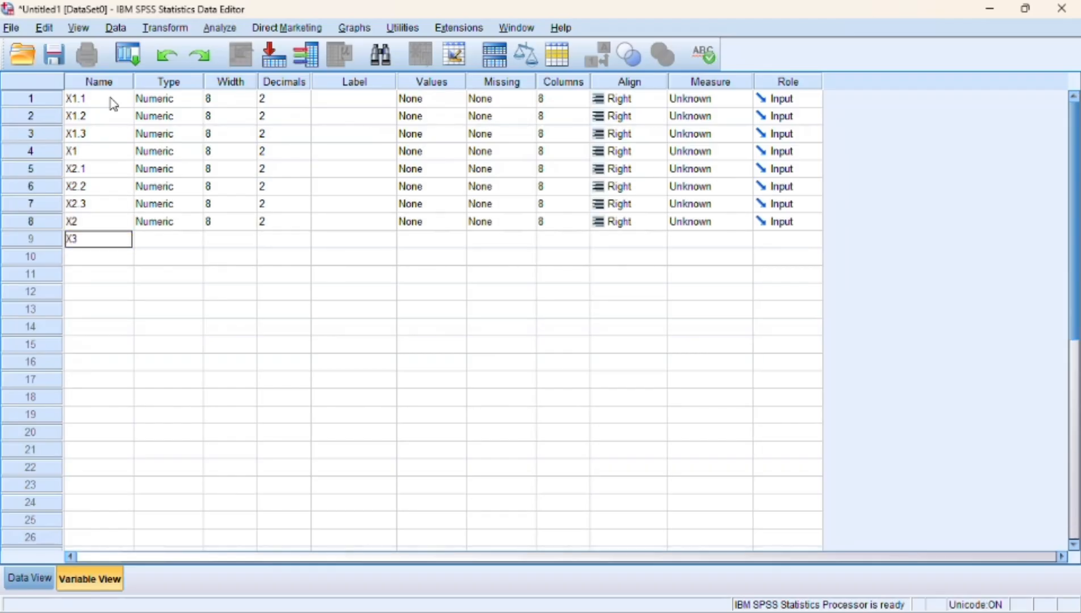
text(.1)
key(Return)
text(X3.2)
key(Return)
text(X)
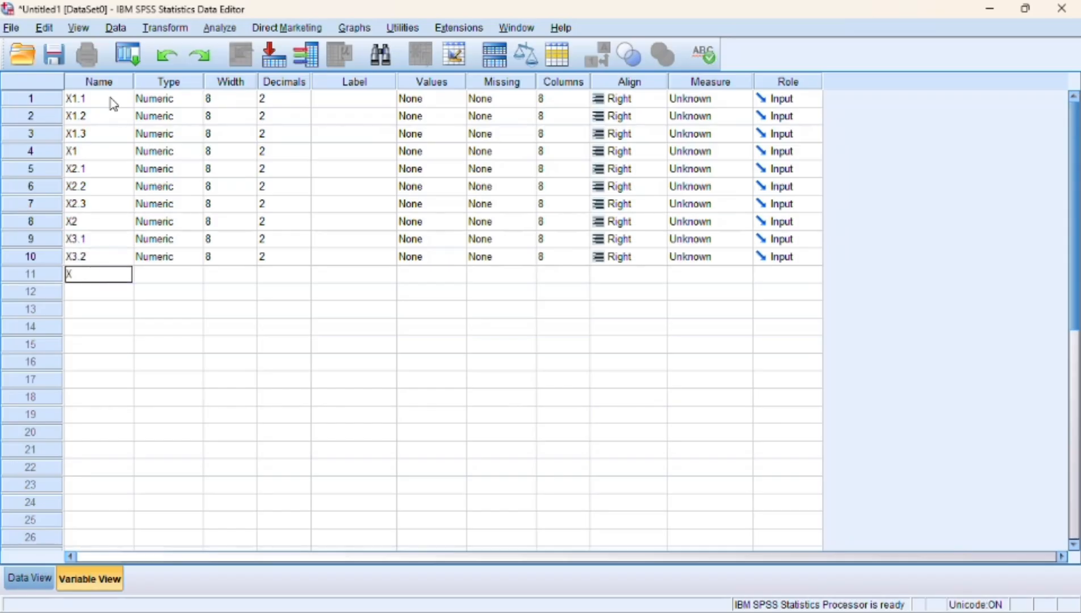
text(3.3)
key(Return)
text(X3)
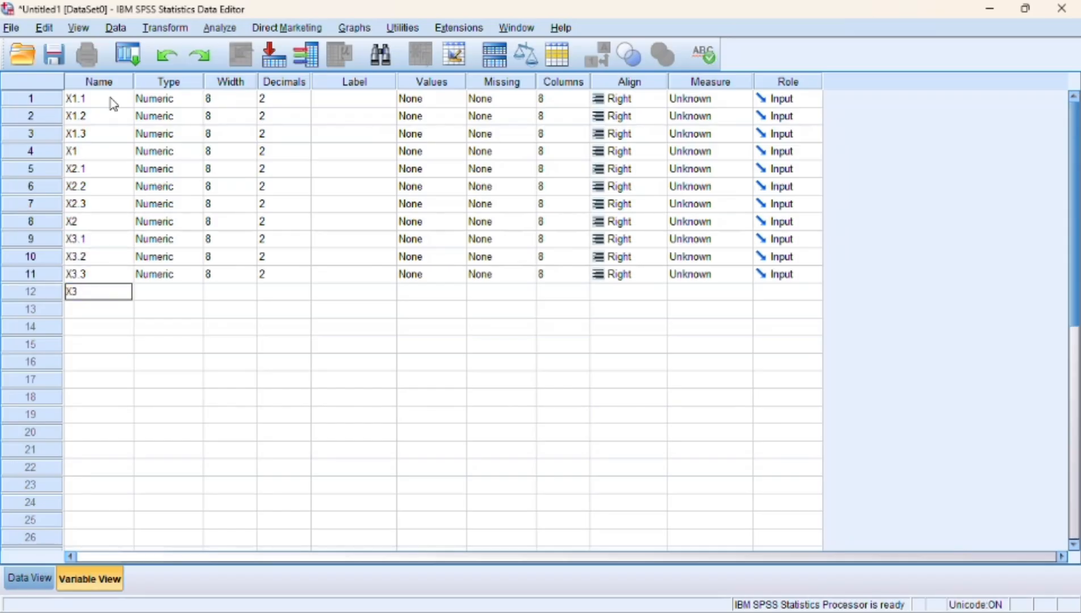
key(Return)
Step: Add four variables named Y1, Y2, Y3 and Y below X3
text(Y1)
key(Return)
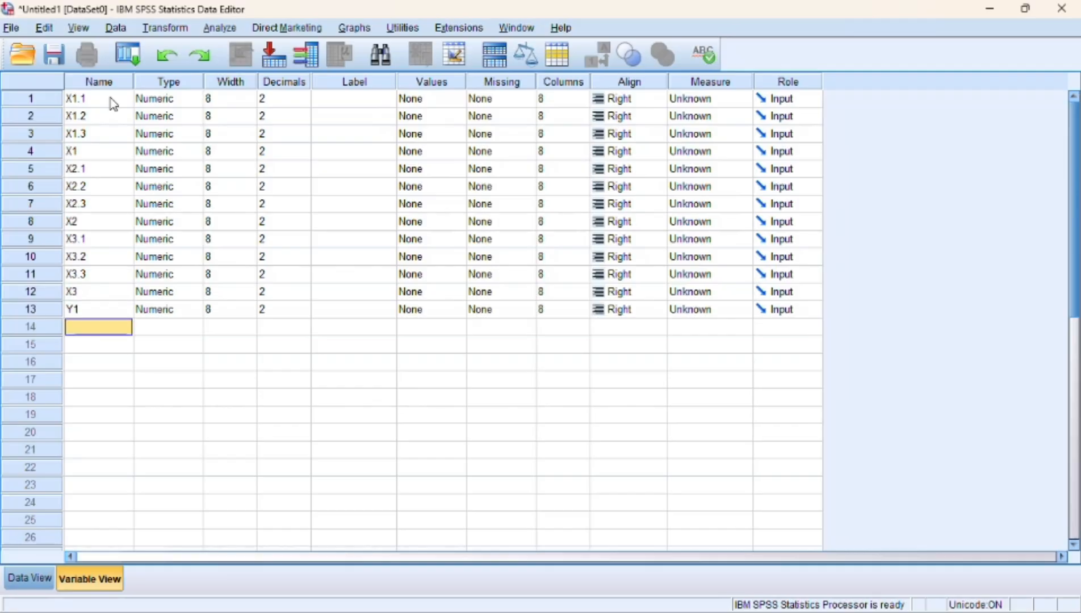
text(Y2)
key(Return)
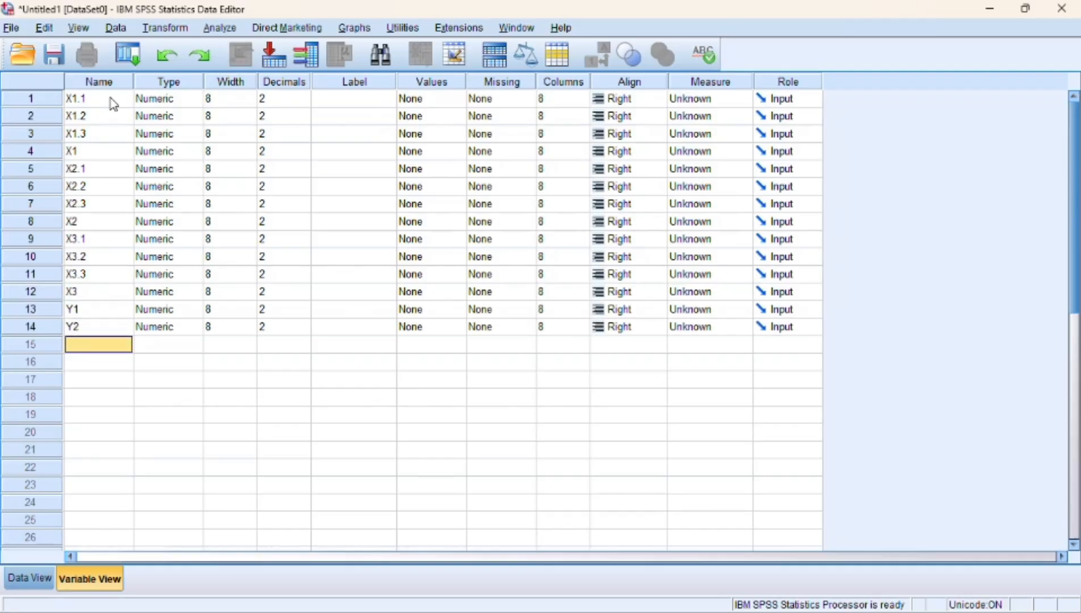
text(Y3)
key(Return)
text(Y)
key(Return)
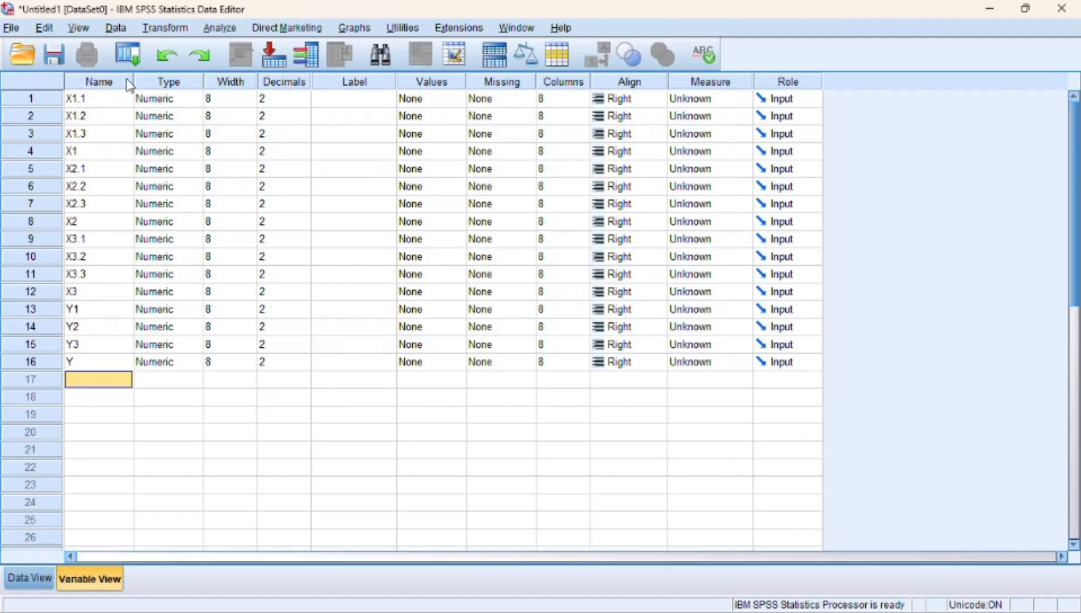
Step: Open the value labels of variable X1.1 and add the label "Sangat tidak setuju" for value 1
click(169, 84)
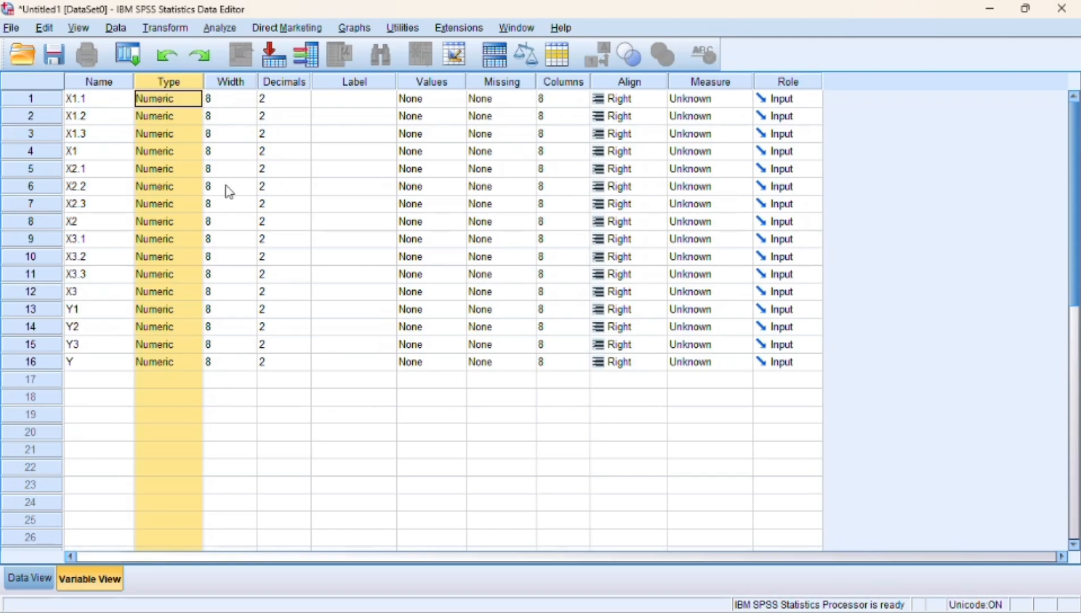
click(447, 101)
click(455, 99)
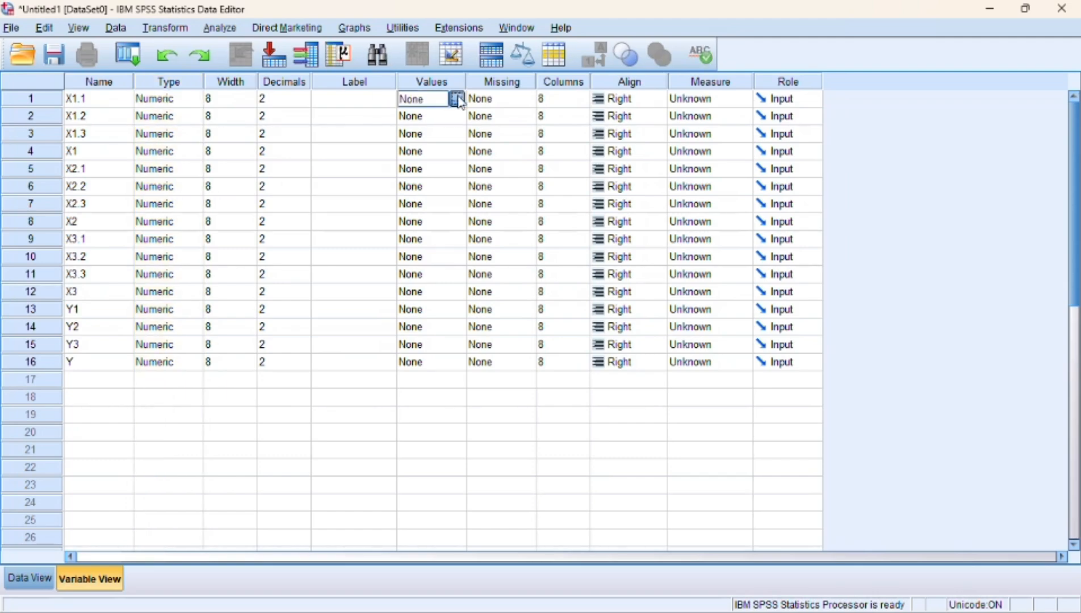
text(1)
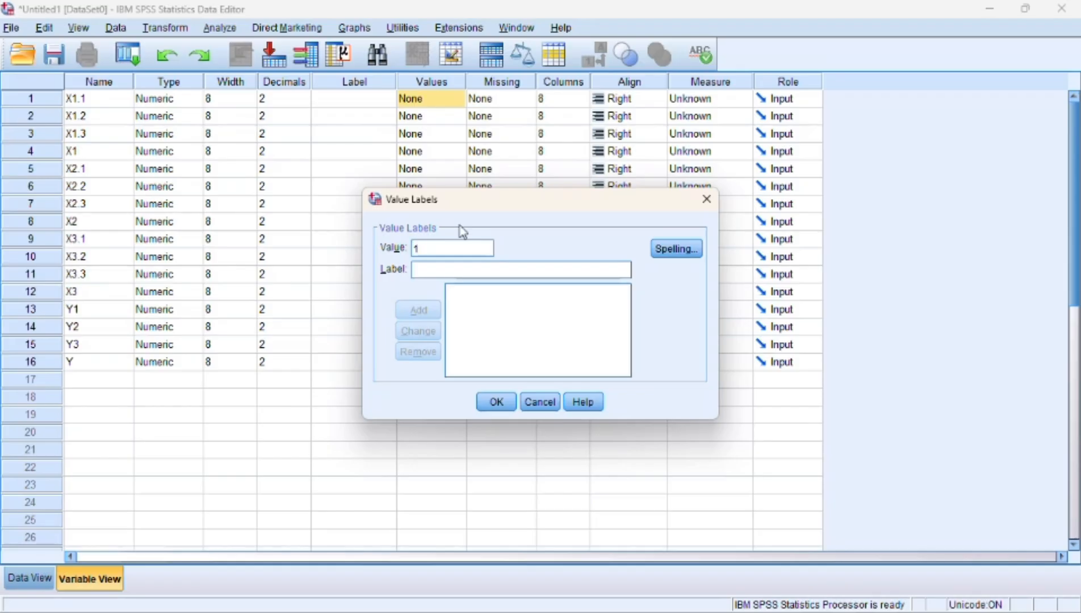
click(447, 270)
text(San)
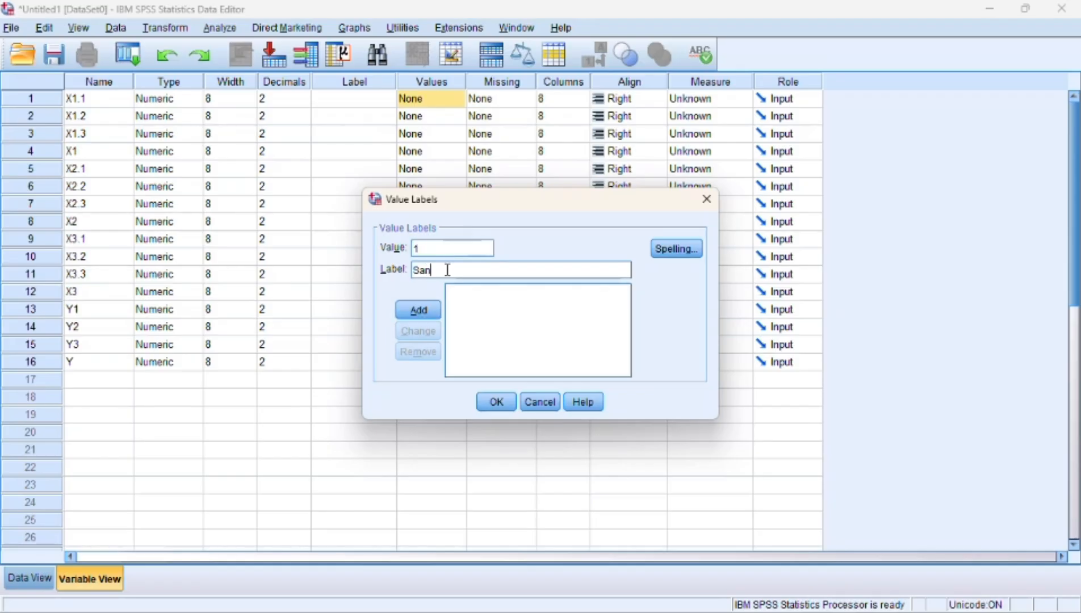
text(gat tidakse)
key(BackSpace)
key(BackSpace)
text(setuju)
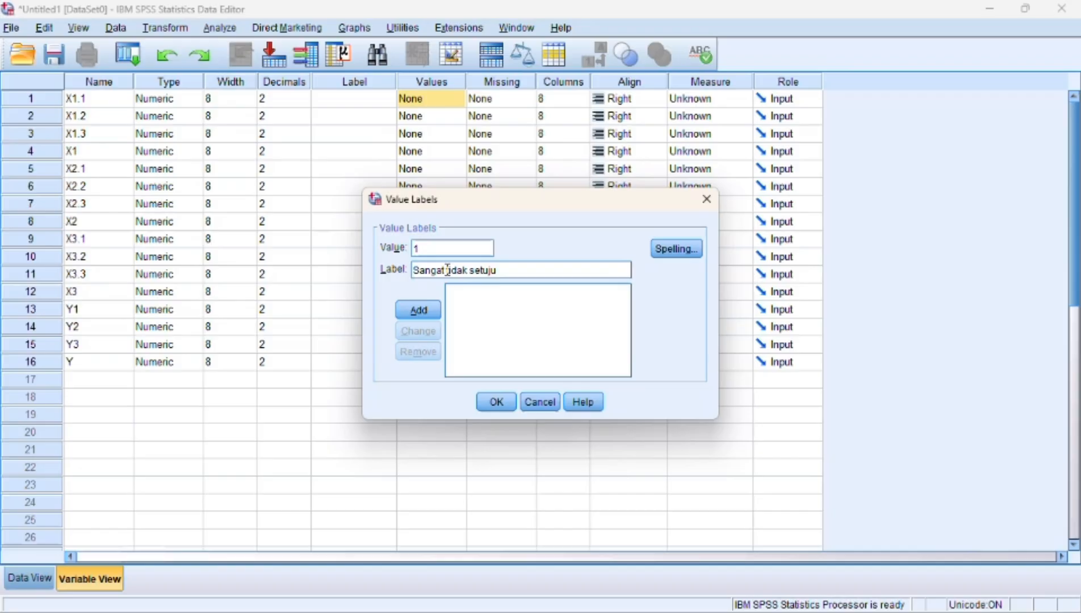
click(419, 310)
Step: Add the label "Tidak setuju" for value 2 to X1.1's value labels
text(2)
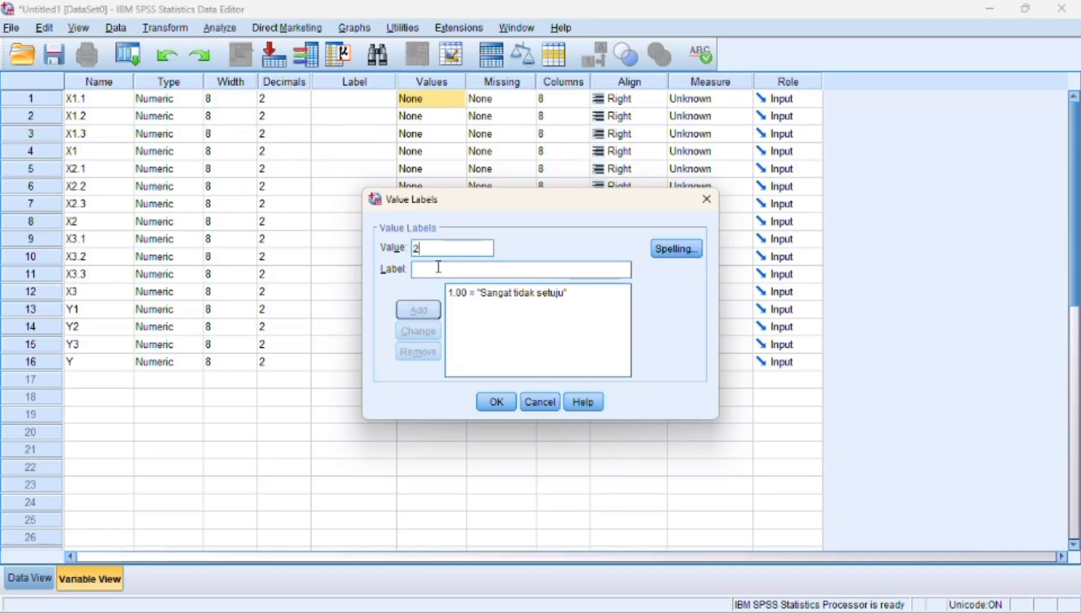
right_click(438, 268)
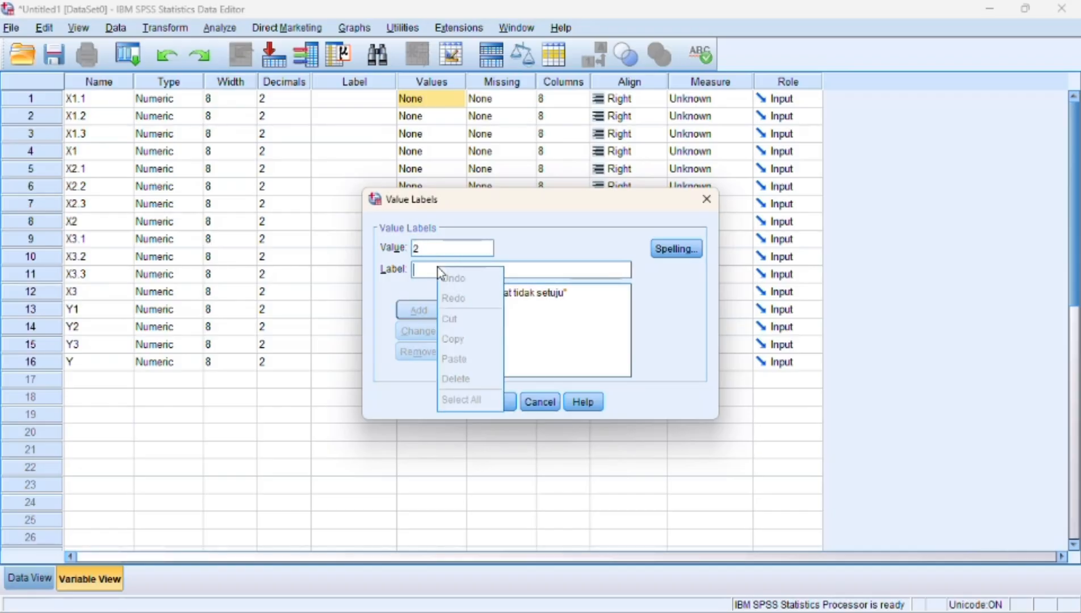
click(424, 269)
text(T)
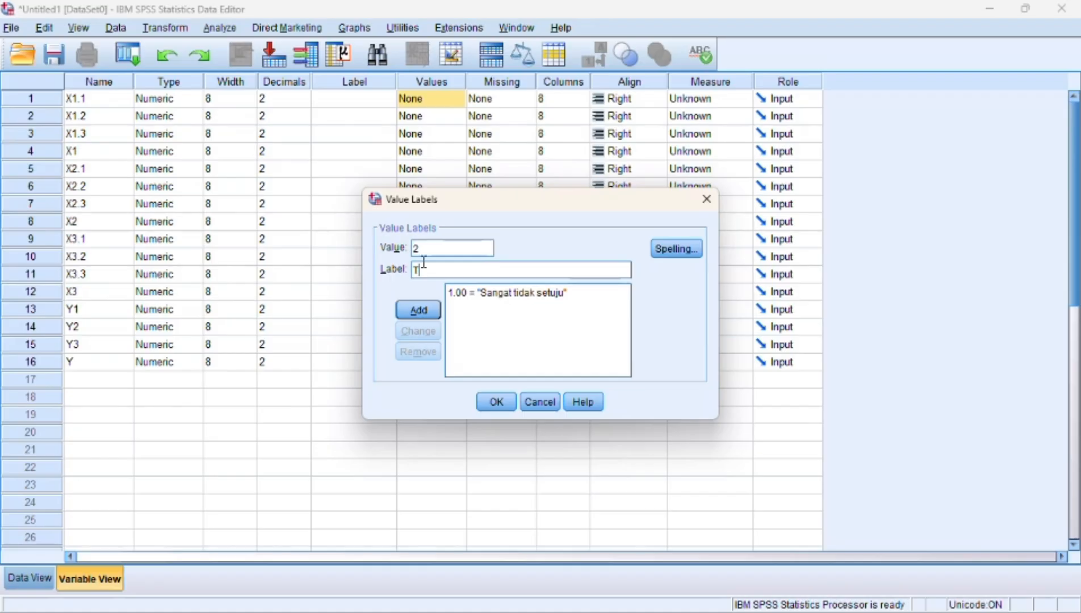
text(idak setuju)
click(434, 312)
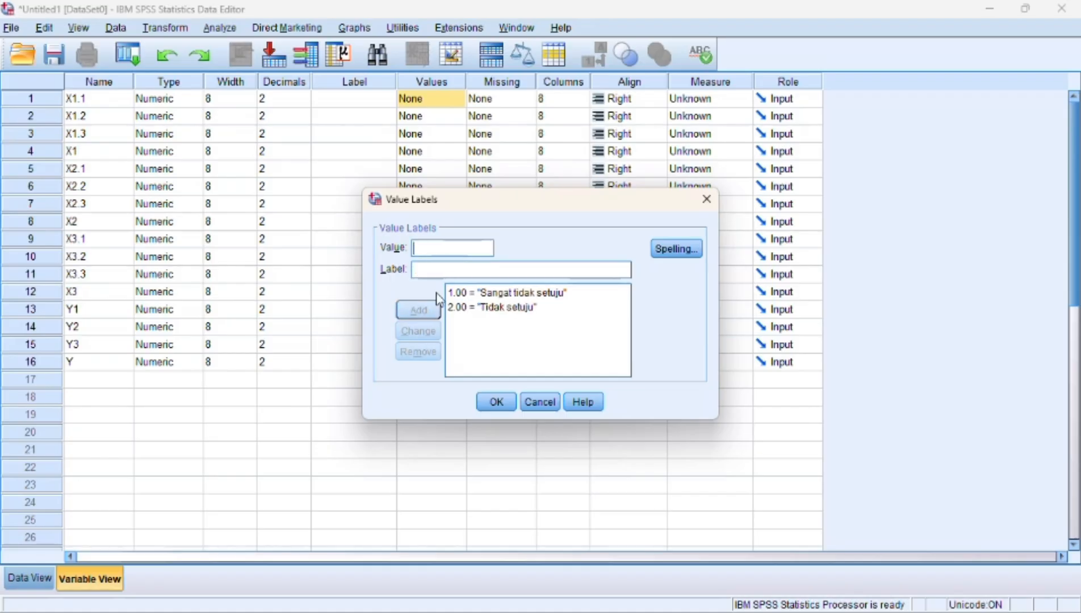
Step: Add the label "Ragu Ragu" for value 3 to X1.1's value labels
text(3)
click(459, 270)
text(Rag)
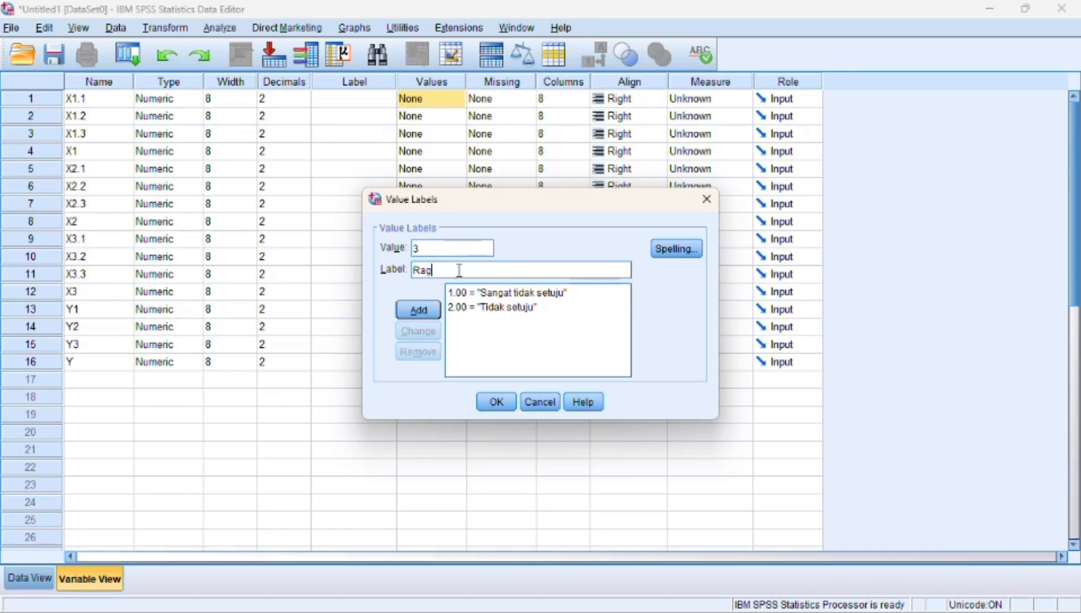
text(u Ragu)
click(440, 312)
Step: Add the label "Setuju" for value 4 to X1.1's value labels
click(441, 249)
text(4)
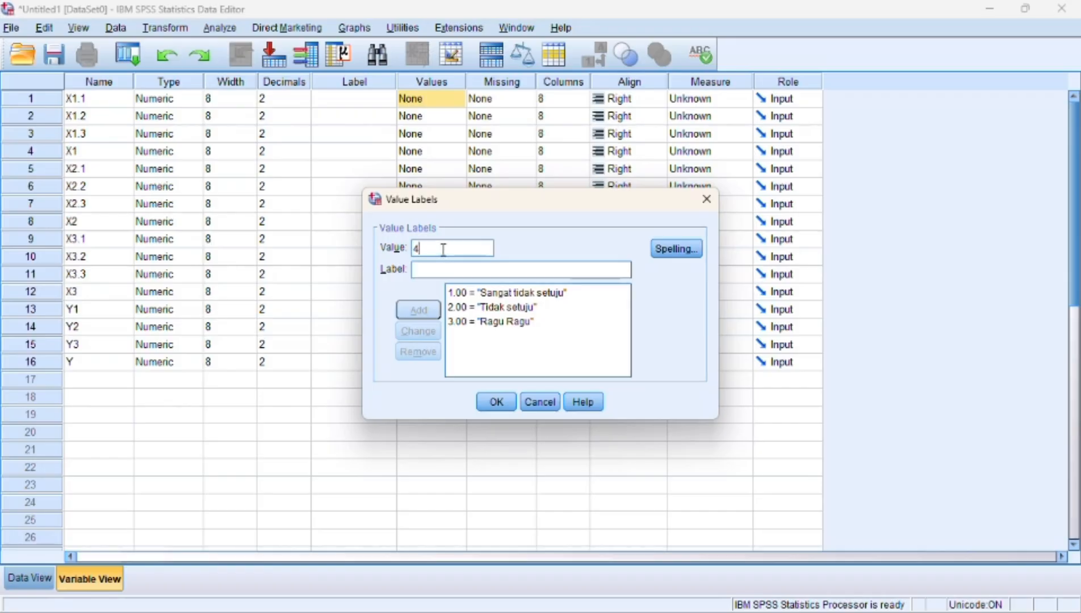
click(452, 271)
text(Setuju)
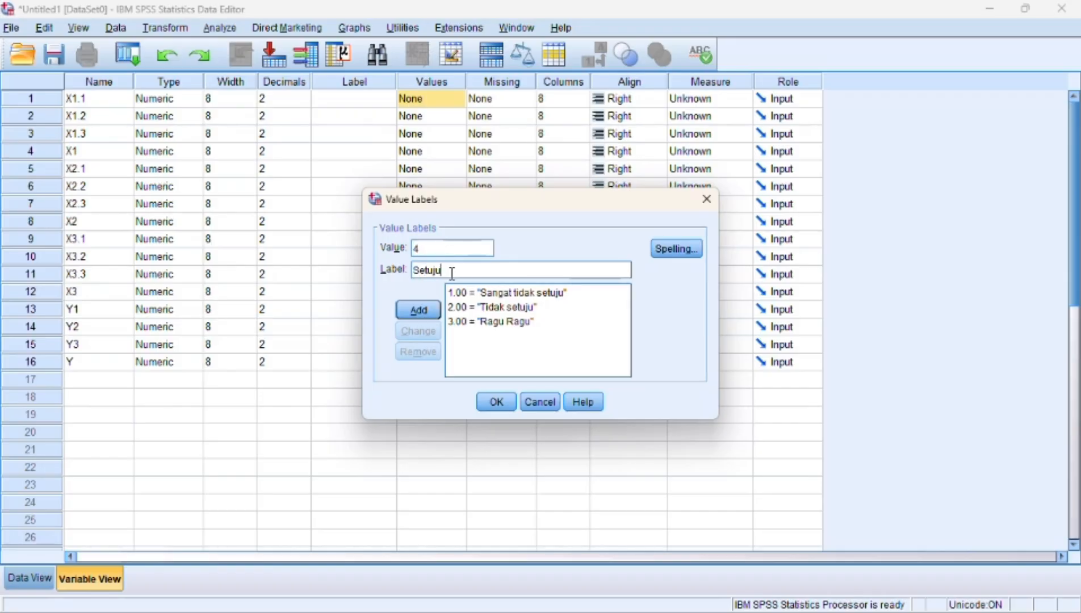
click(430, 317)
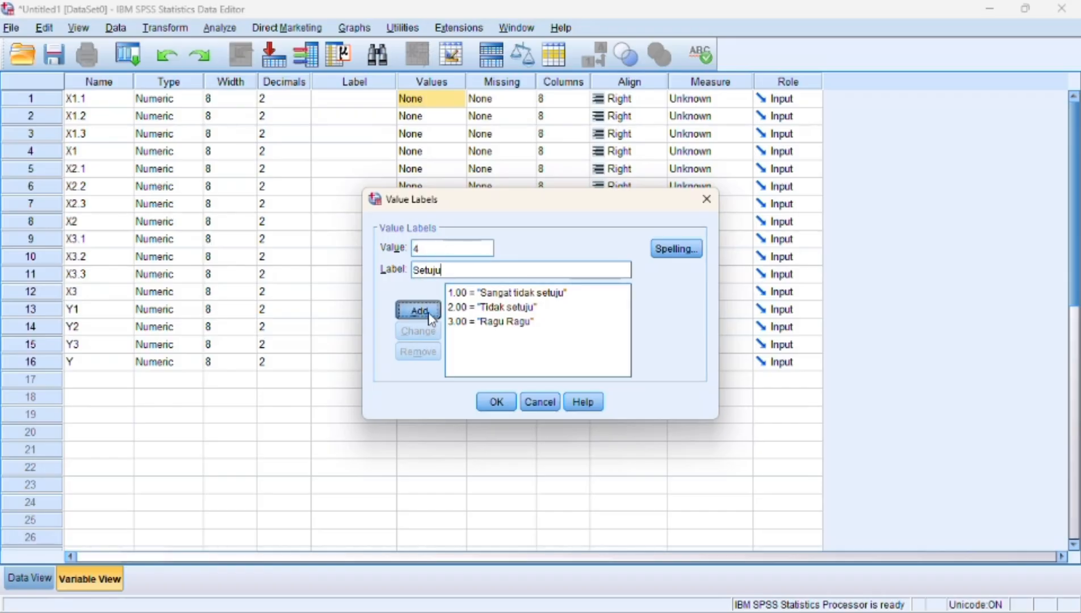
Step: Add the label "Sangat setuju" for value 5 and apply the value labels to X1.1
click(451, 250)
text(5)
click(456, 270)
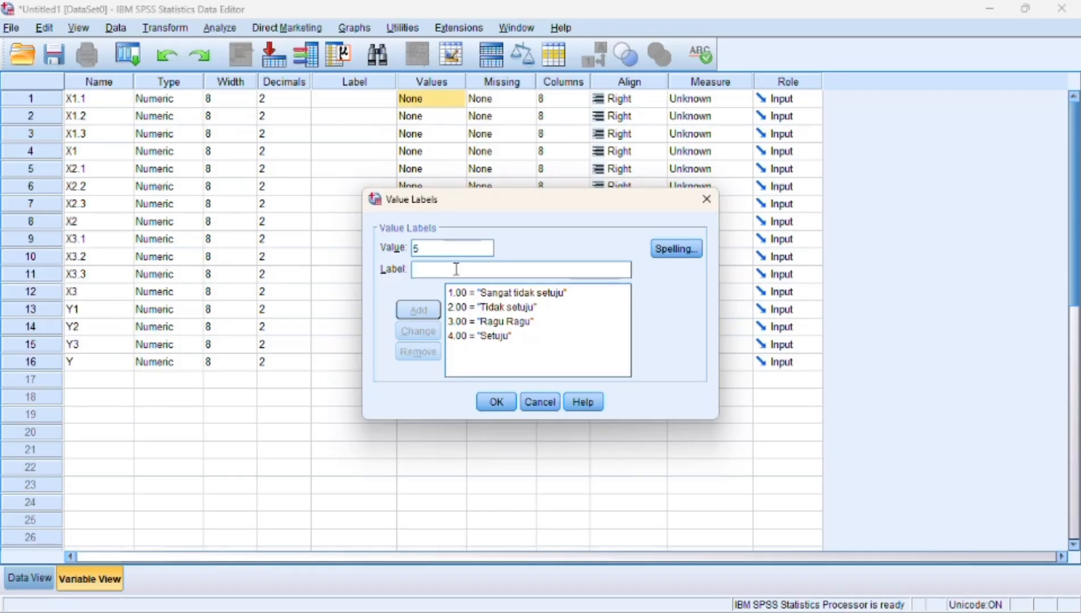
text(Sangat)
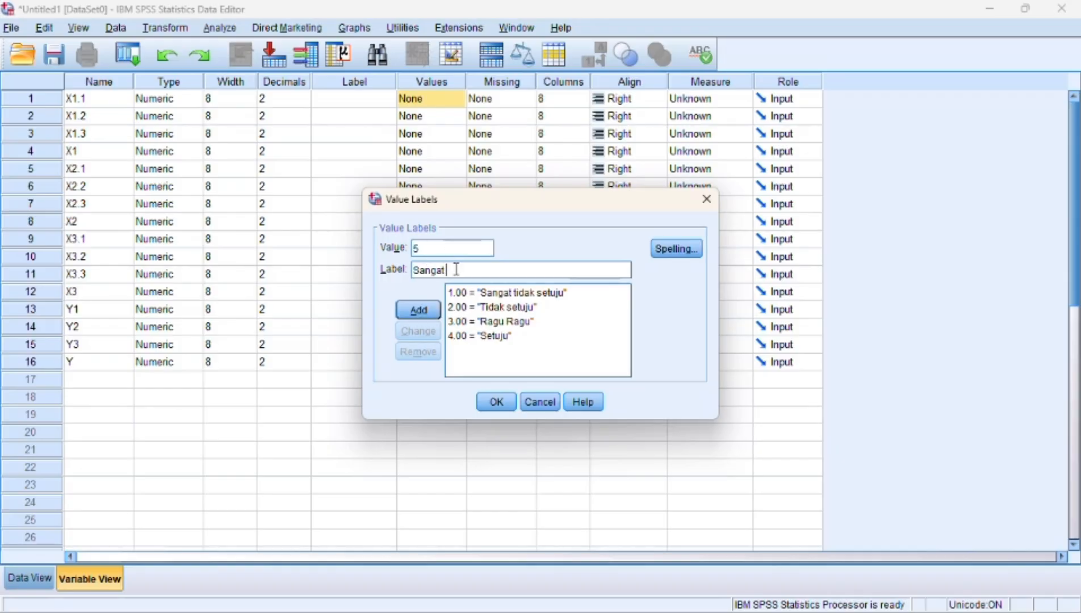
text( setuju)
click(411, 311)
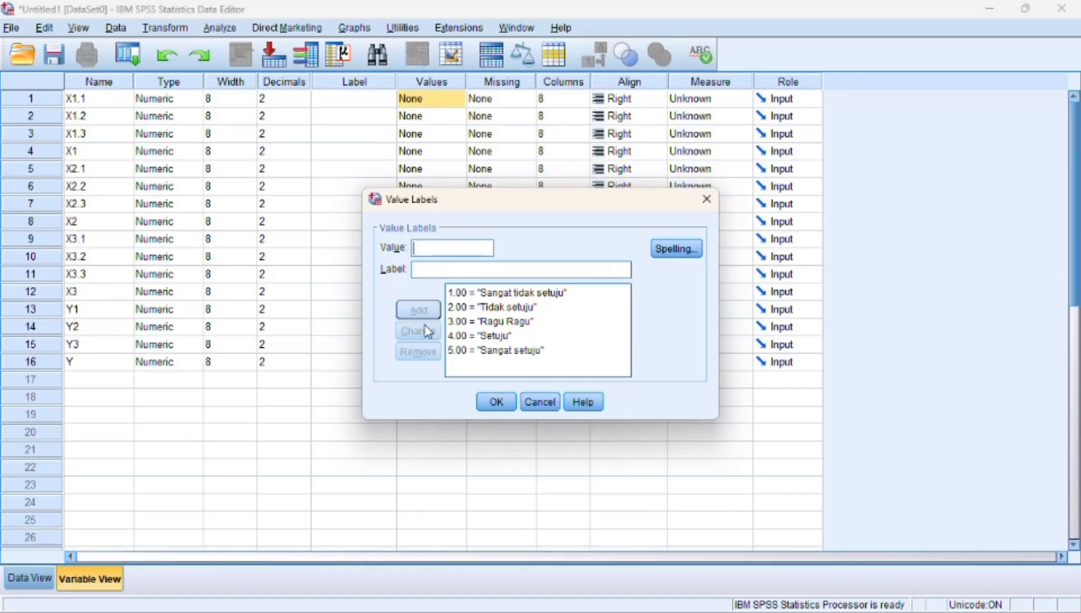
click(505, 402)
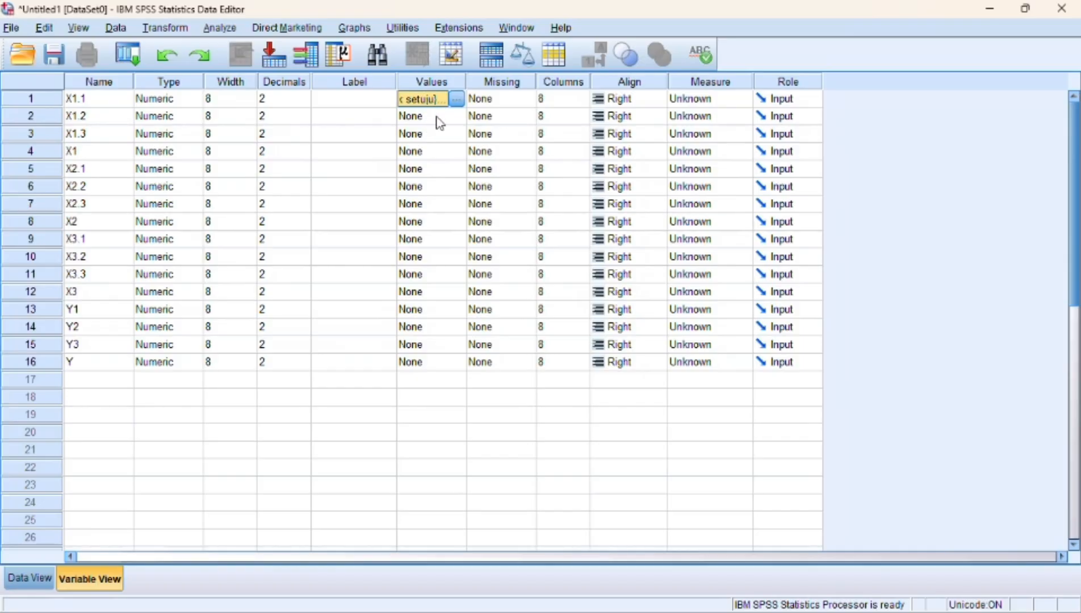
Step: Copy X1.1's value labels to the variables X1.2 and X1.3
click(437, 120)
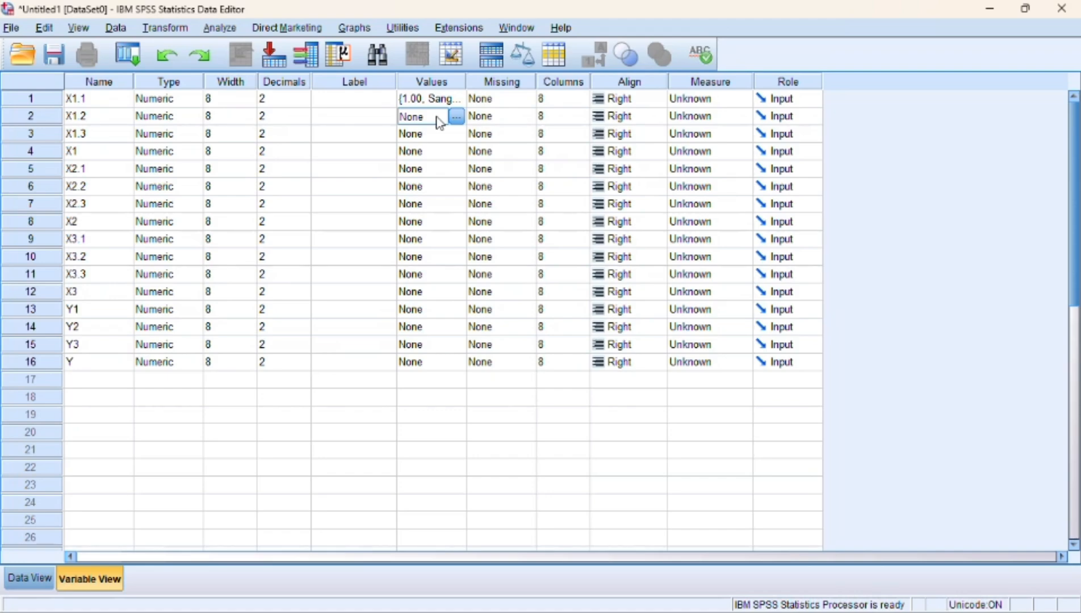
key(shift+Down)
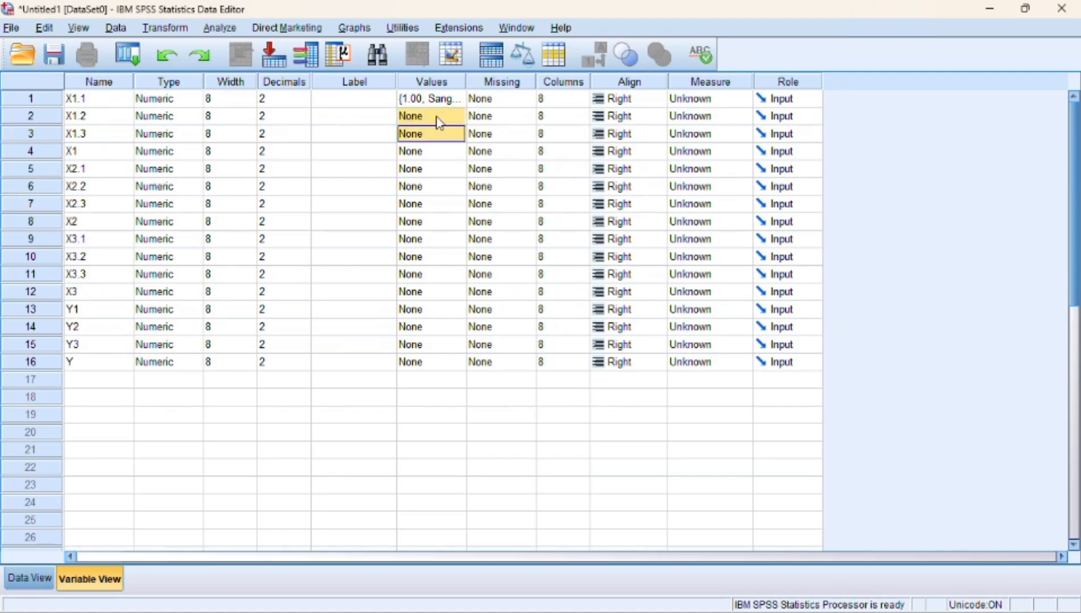
key(ctrl+v)
Step: Paste the same value labels onto the variables X2.1, X2.2 and X2.3
click(414, 169)
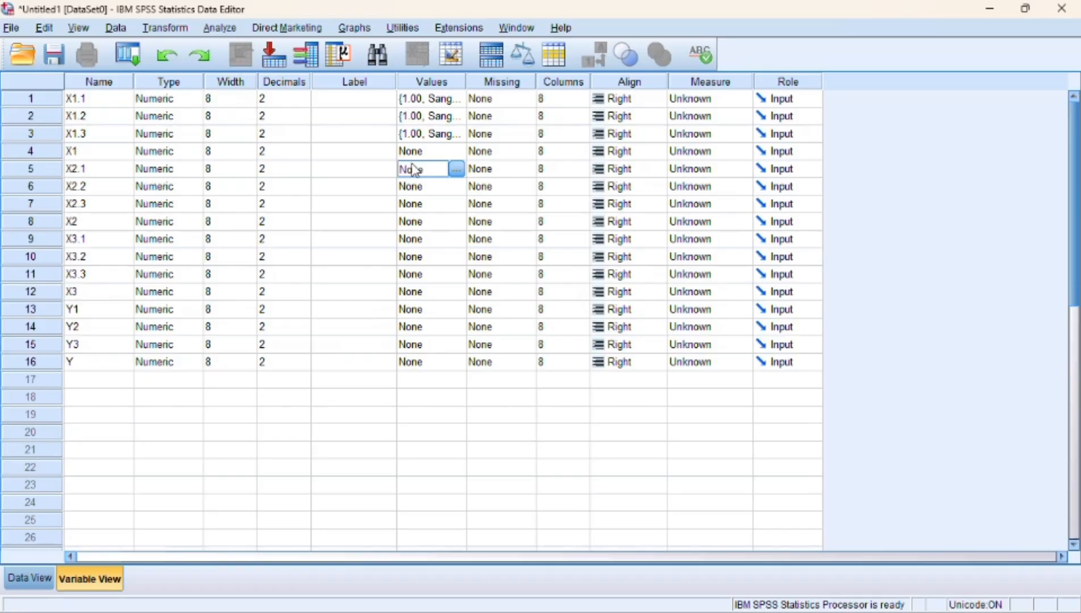
key(shift+Down)
key(shift+Down)
key(ctrl+v)
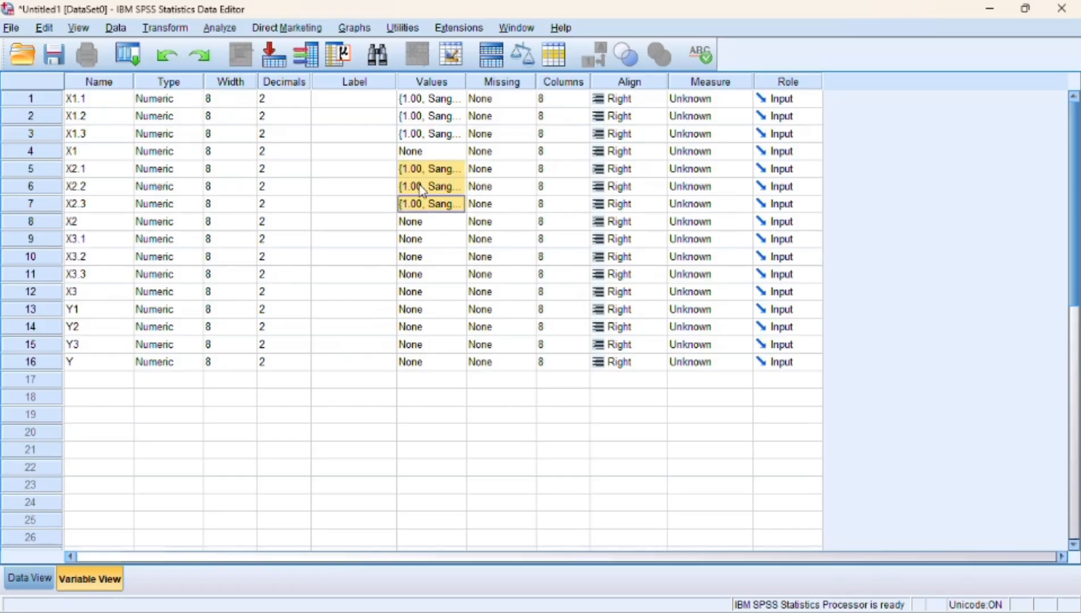
Step: Paste the copied value labels onto the variables X3.1, X3.2, X3.3 and Y1, Y2, Y3
click(440, 243)
key(shift+Down)
key(shift+Down)
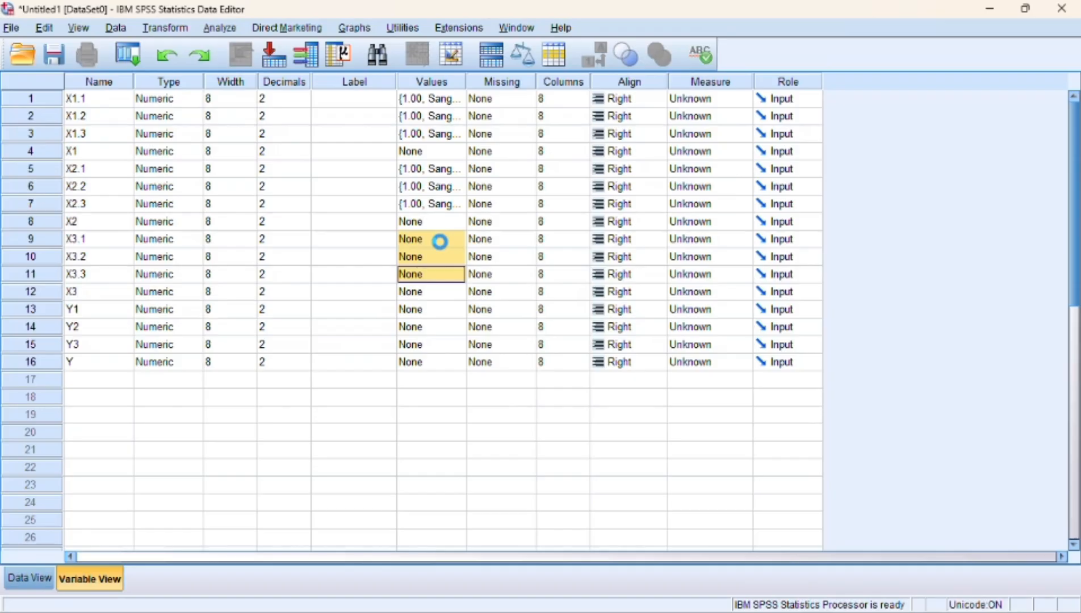
click(445, 310)
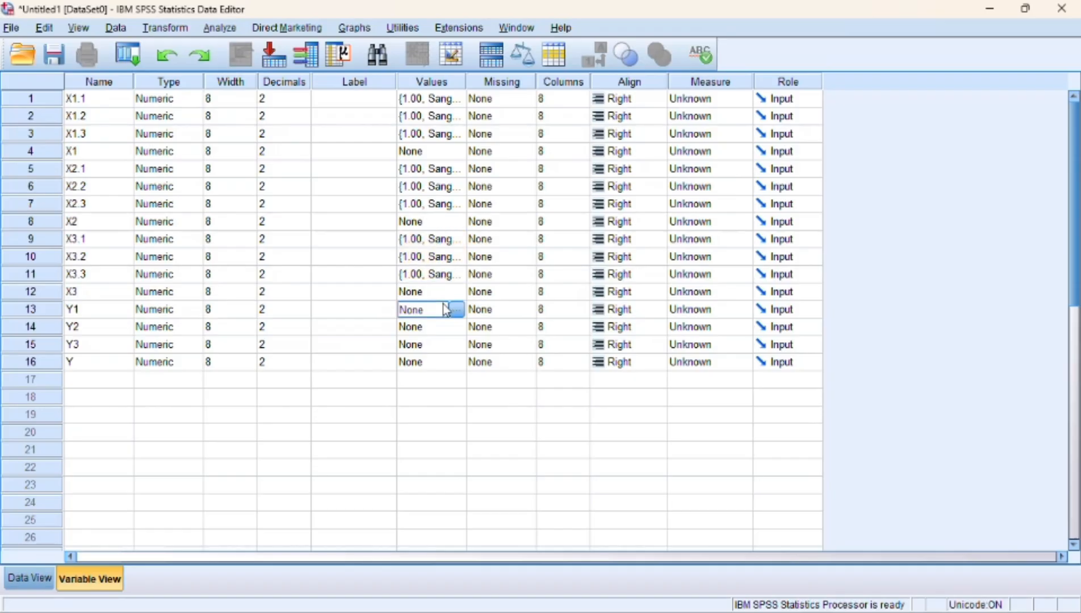
key(shift+Down)
key(shift+Down)
key(ctrl+v)
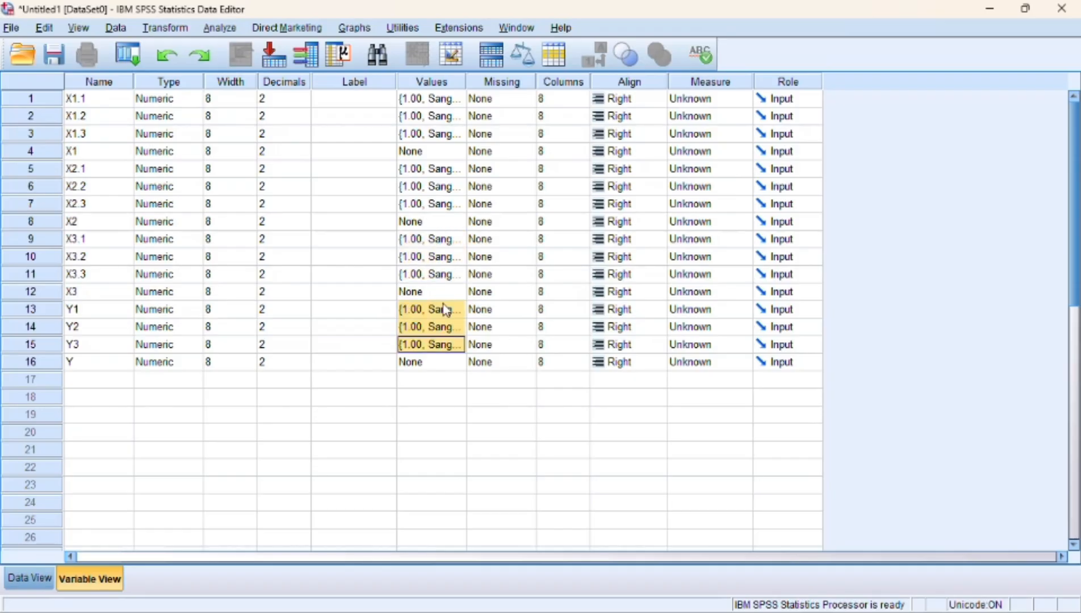
Step: Set the measurement level of X1.1, X1.2 and X1.3 to Ordinal and of X1 to Scale
click(721, 105)
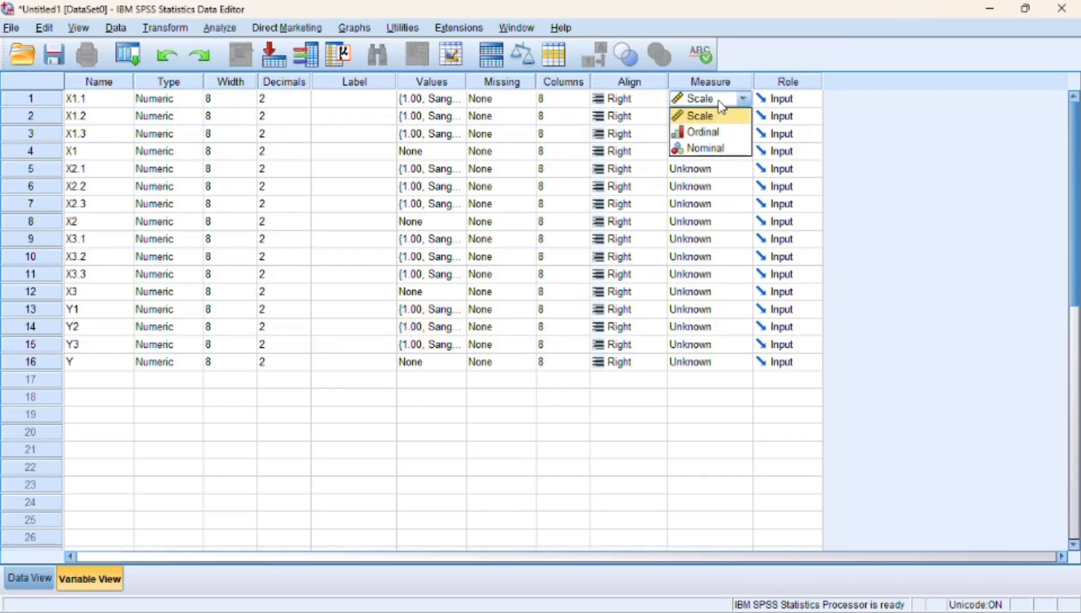
click(717, 132)
click(734, 117)
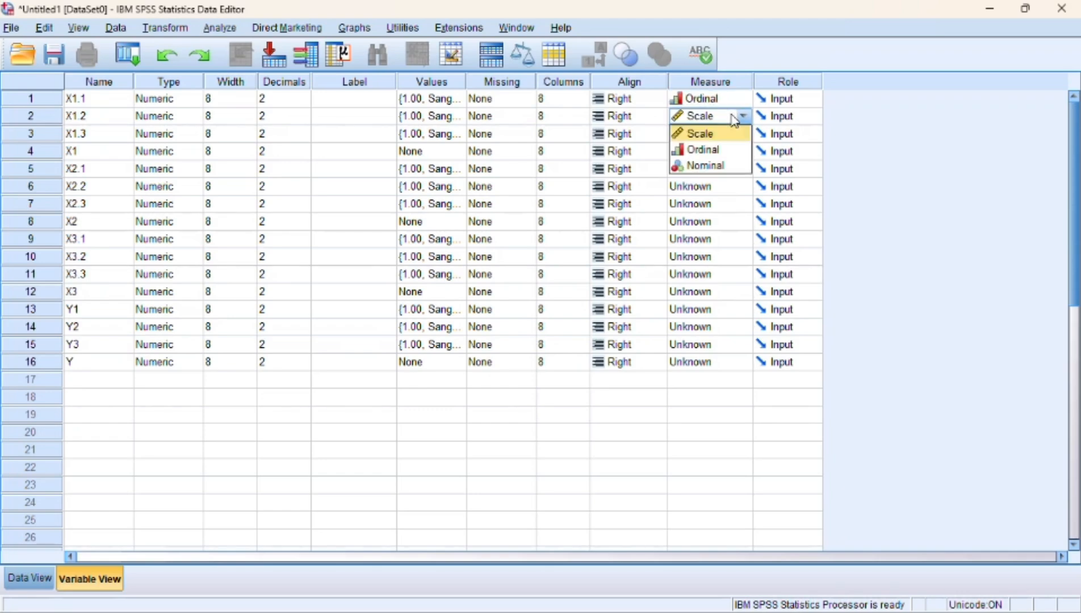
click(730, 149)
click(724, 133)
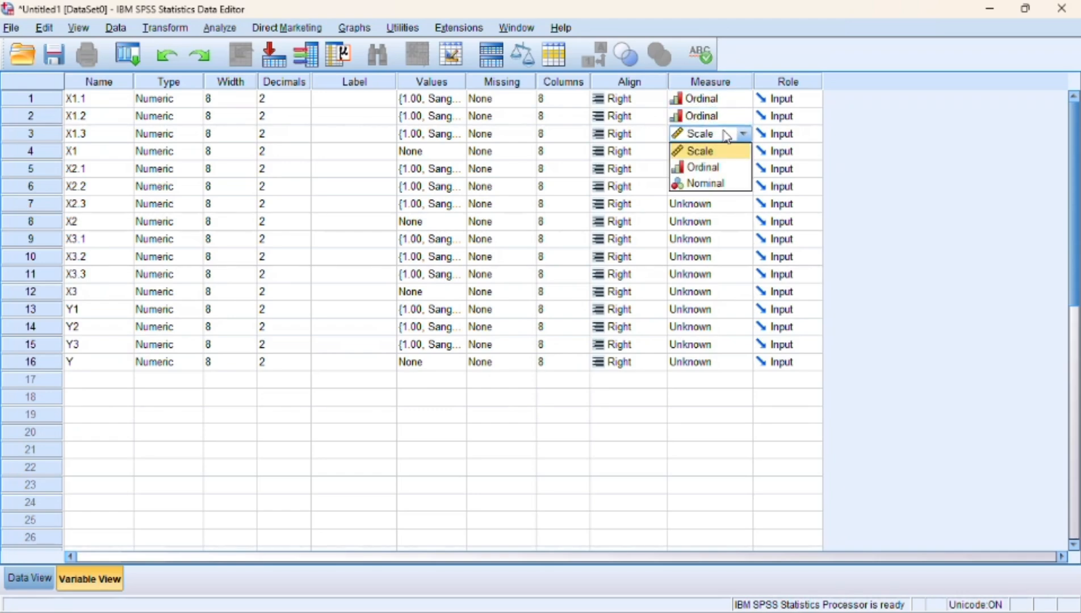
click(718, 168)
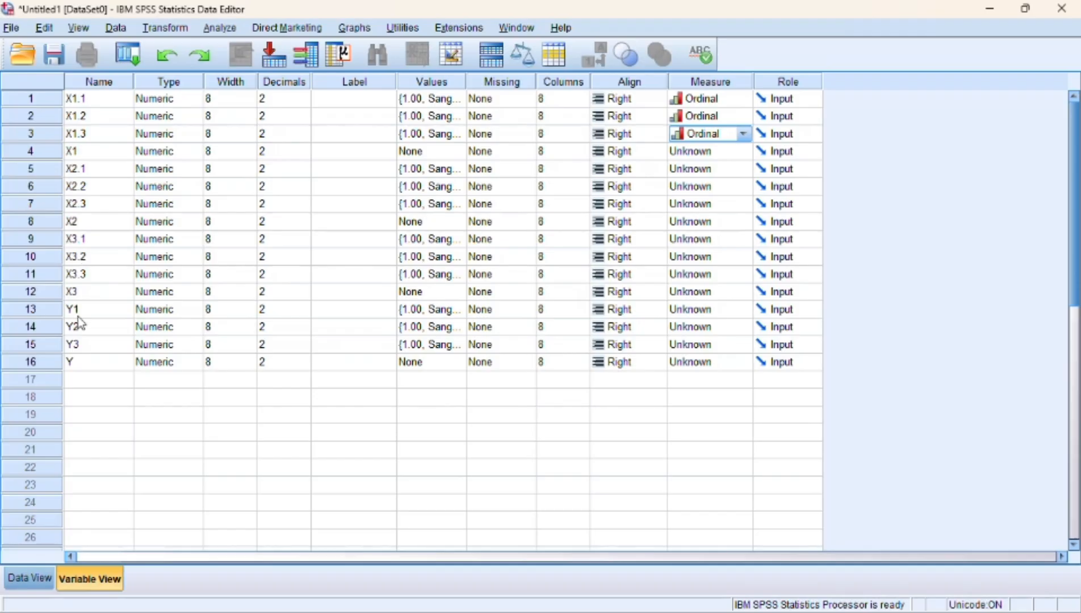
click(732, 151)
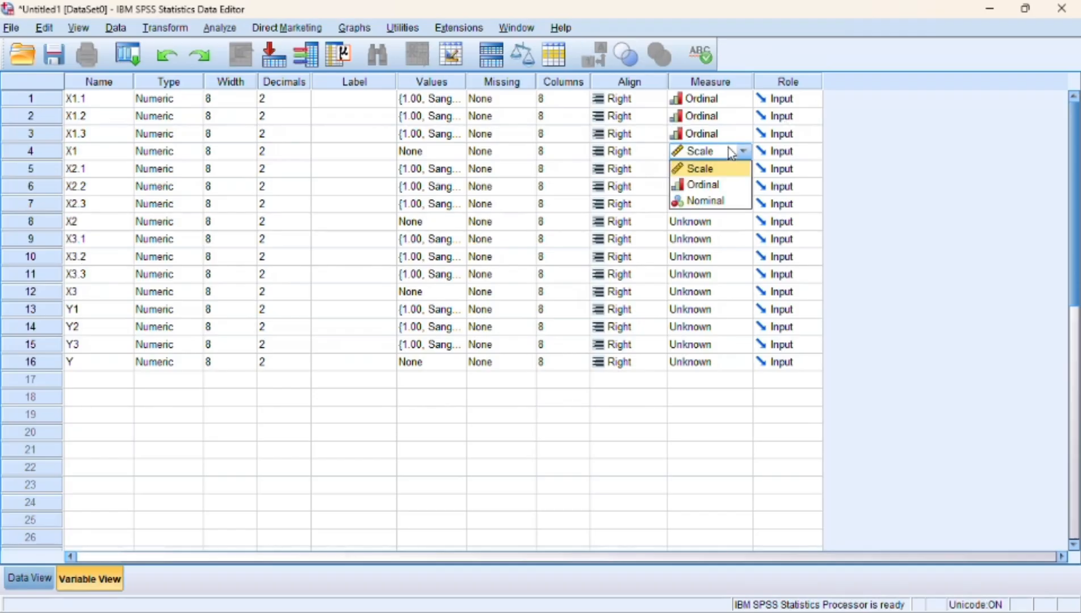
click(717, 170)
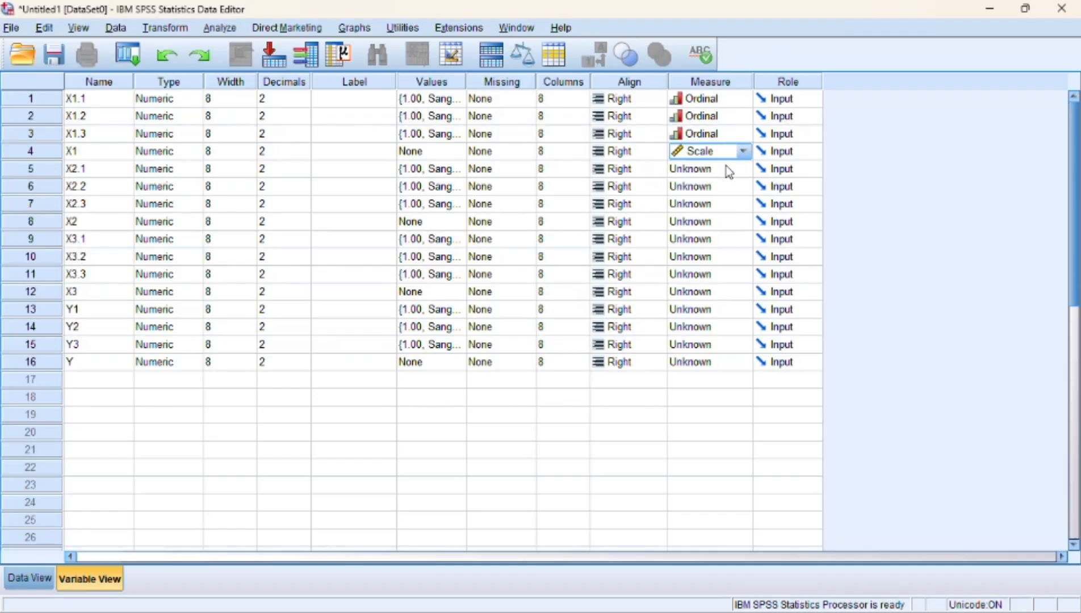
Step: Set the measurement level of X2.1, X2.2 and X2.3 to Ordinal and of X2 to Scale
click(726, 168)
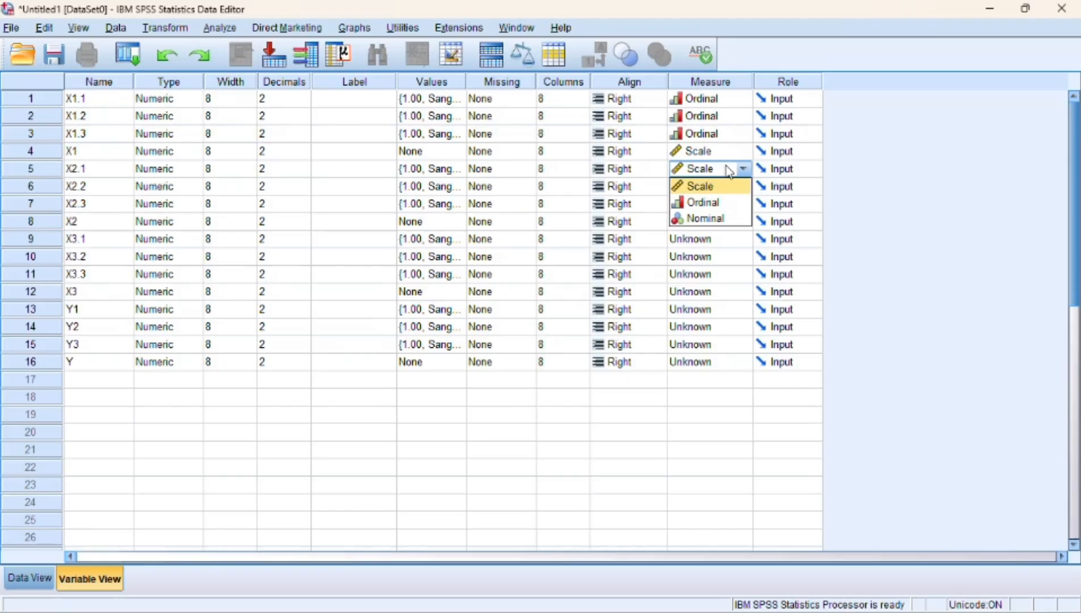
click(712, 219)
click(721, 173)
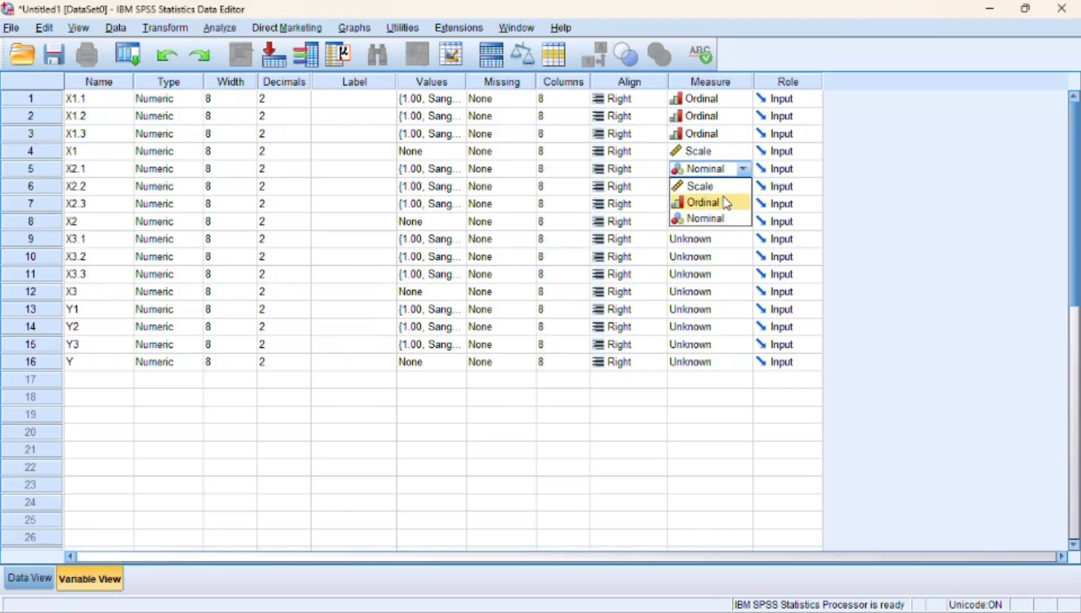
click(726, 203)
click(723, 186)
click(719, 221)
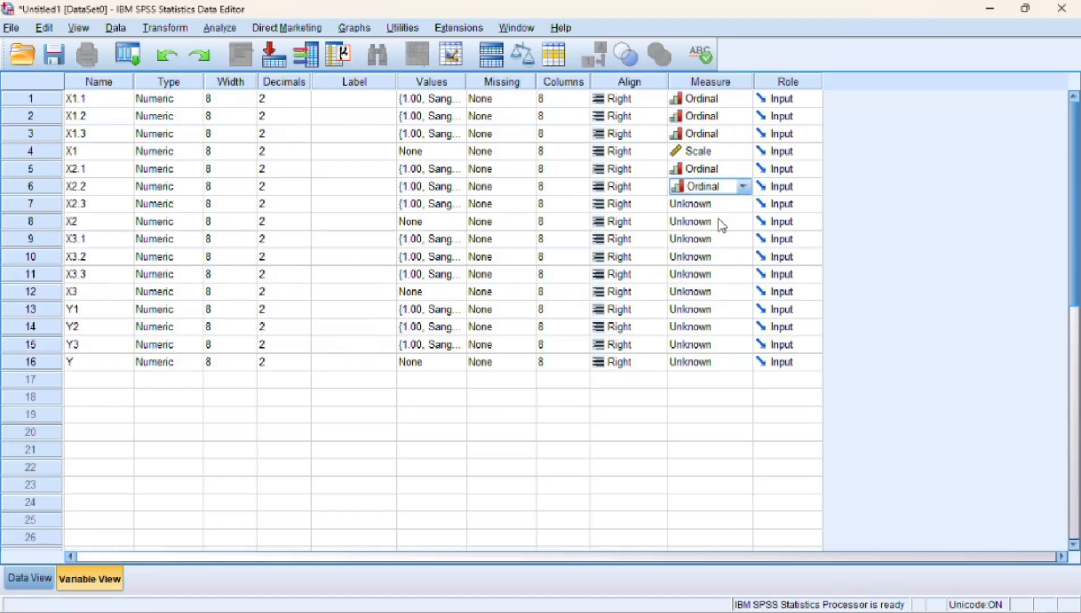
click(723, 203)
click(724, 237)
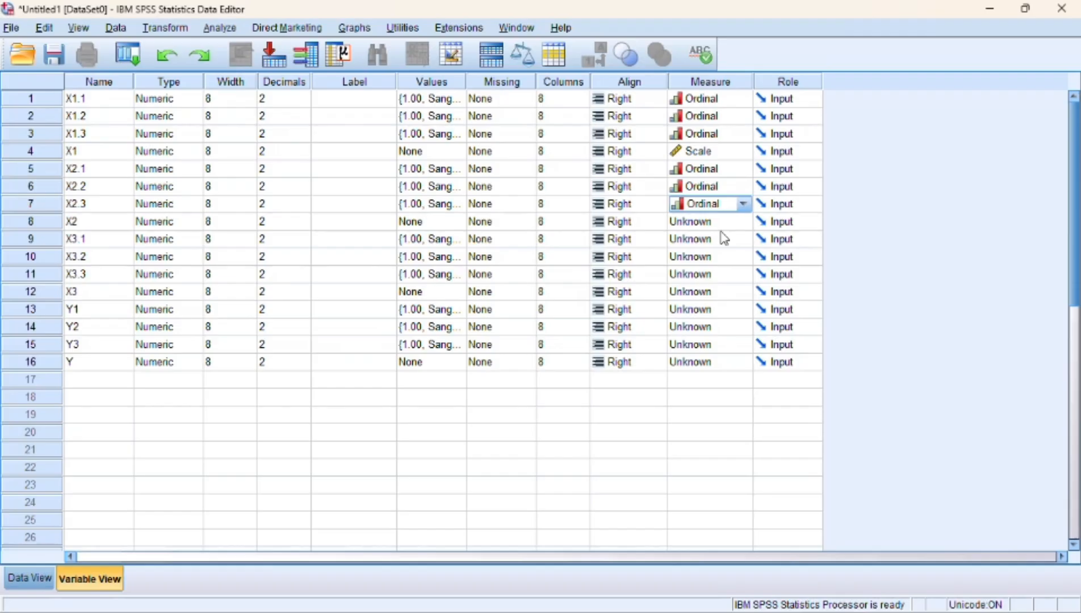
click(721, 223)
click(719, 236)
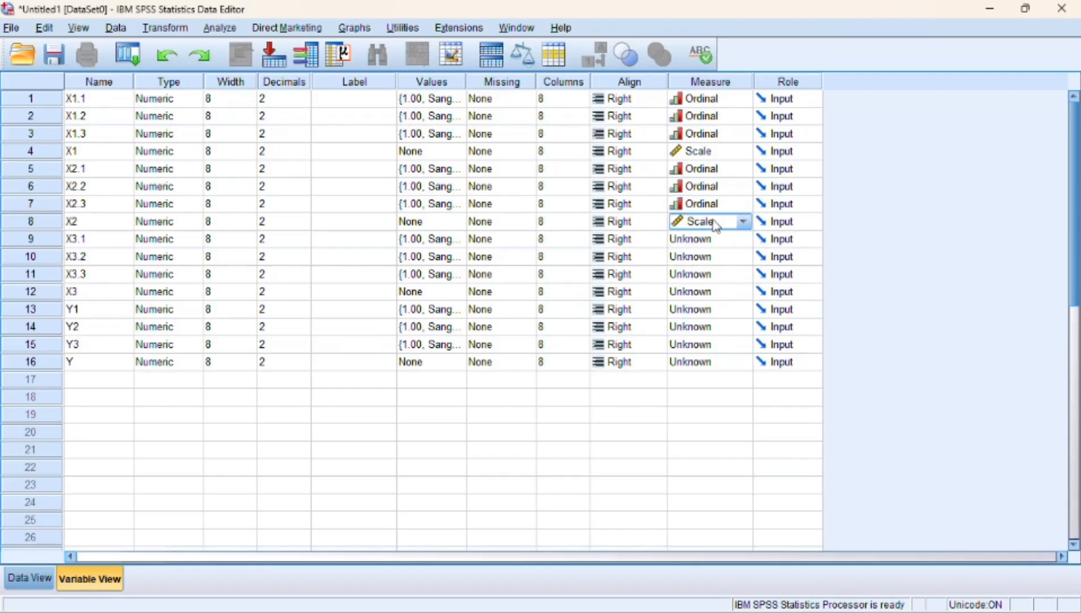
Step: Set the measurement level of X3.1, X3.2 and X3.3 to Ordinal and of X3 to Scale
click(715, 239)
click(715, 274)
click(715, 257)
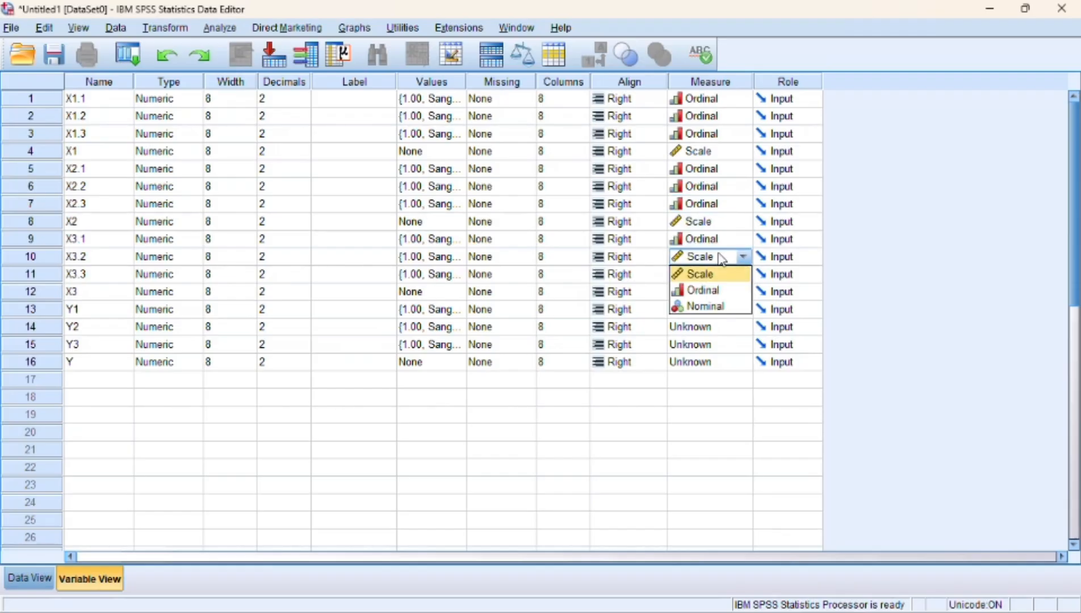
click(720, 287)
click(719, 256)
click(718, 295)
click(721, 278)
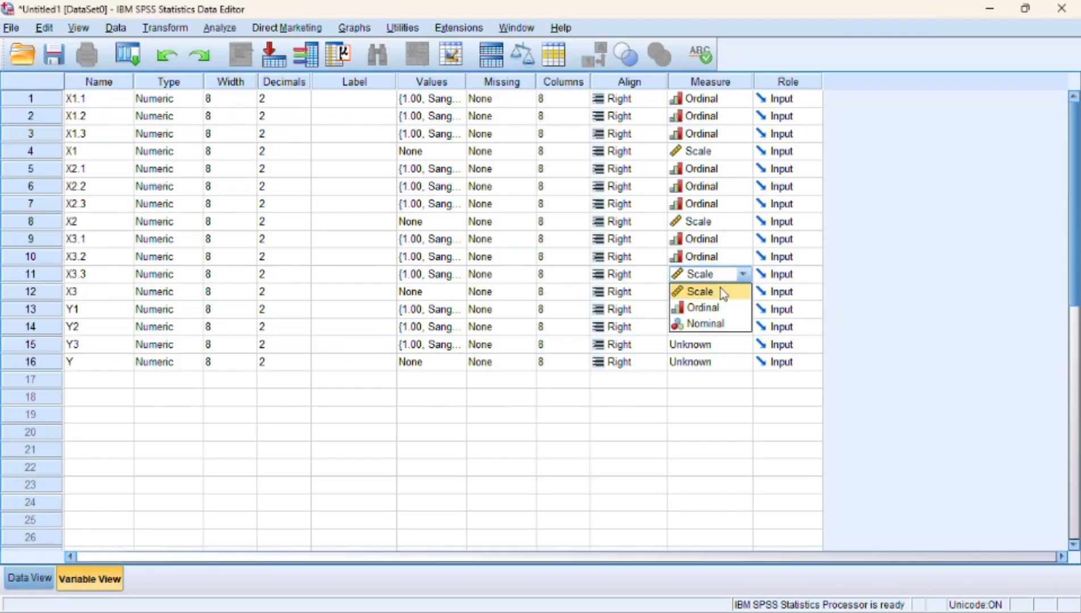
click(726, 308)
click(720, 292)
click(721, 308)
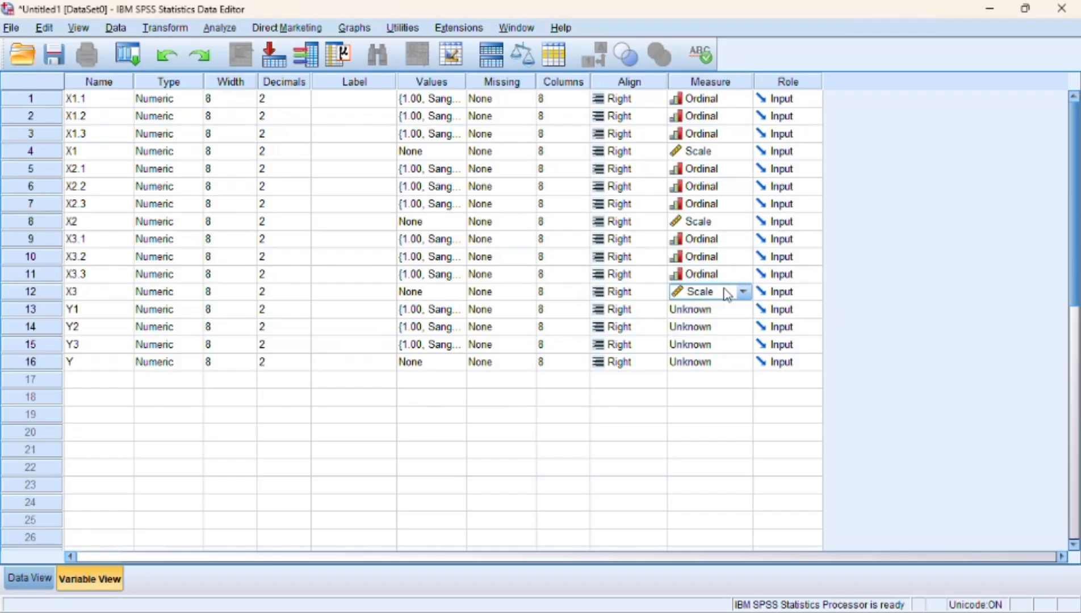
Step: Set the measurement level of Y1, Y2 and Y3 to Ordinal and of Y to Scale
click(723, 312)
click(719, 343)
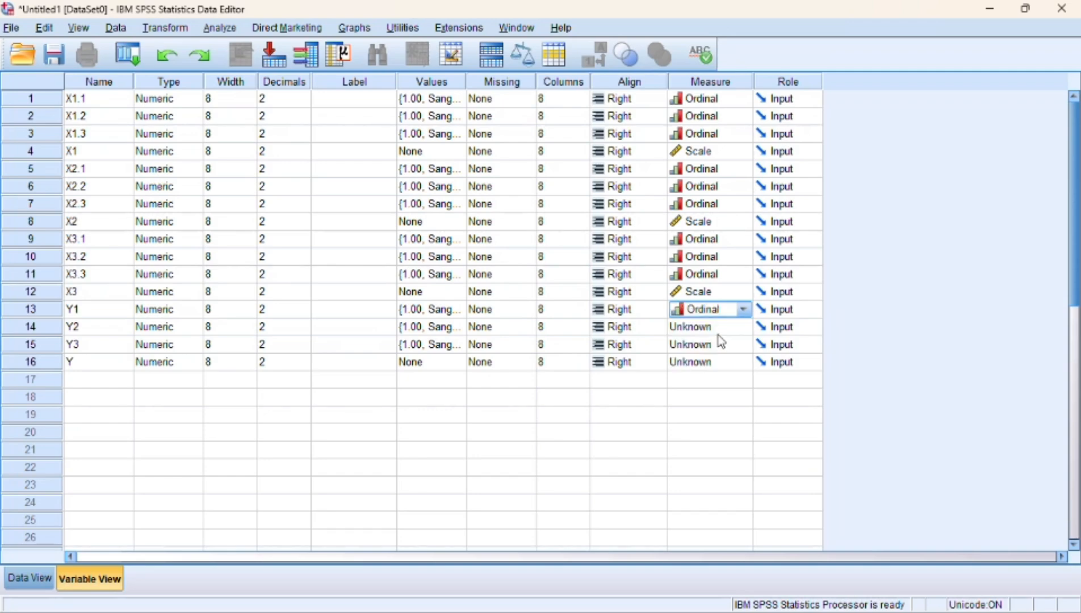
click(725, 328)
click(721, 360)
click(726, 345)
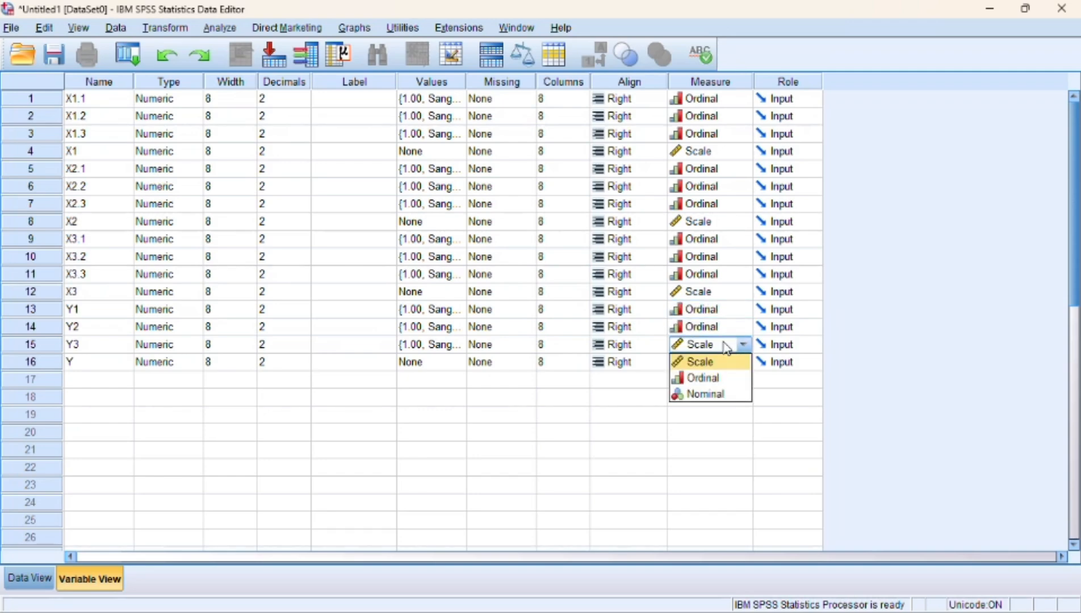
click(704, 378)
click(726, 366)
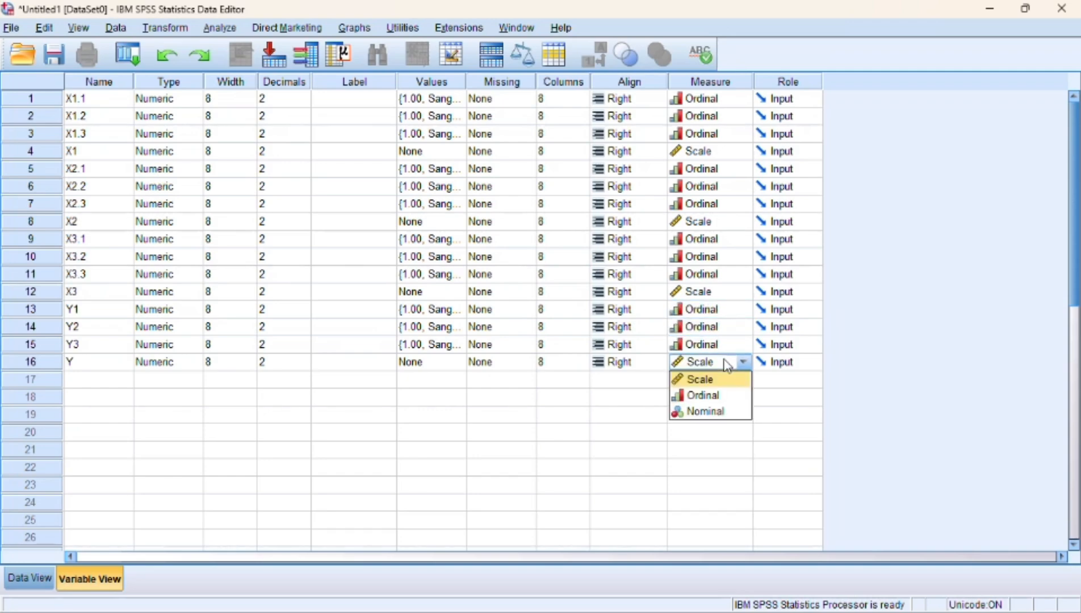
click(727, 377)
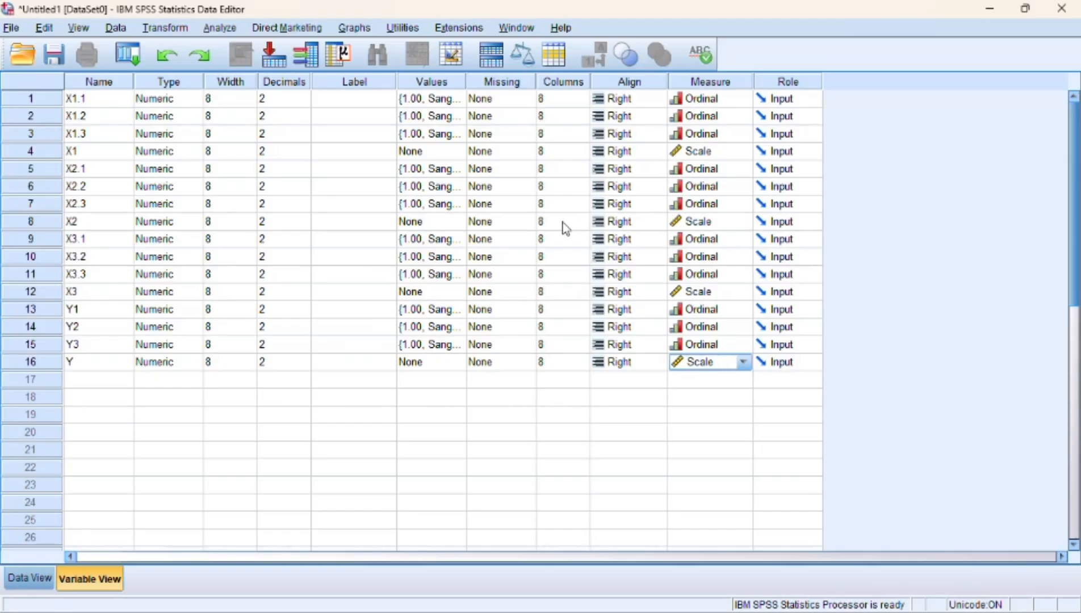
Step: Show the empty data grid and check its variable columns from X1.1 through Y
click(31, 579)
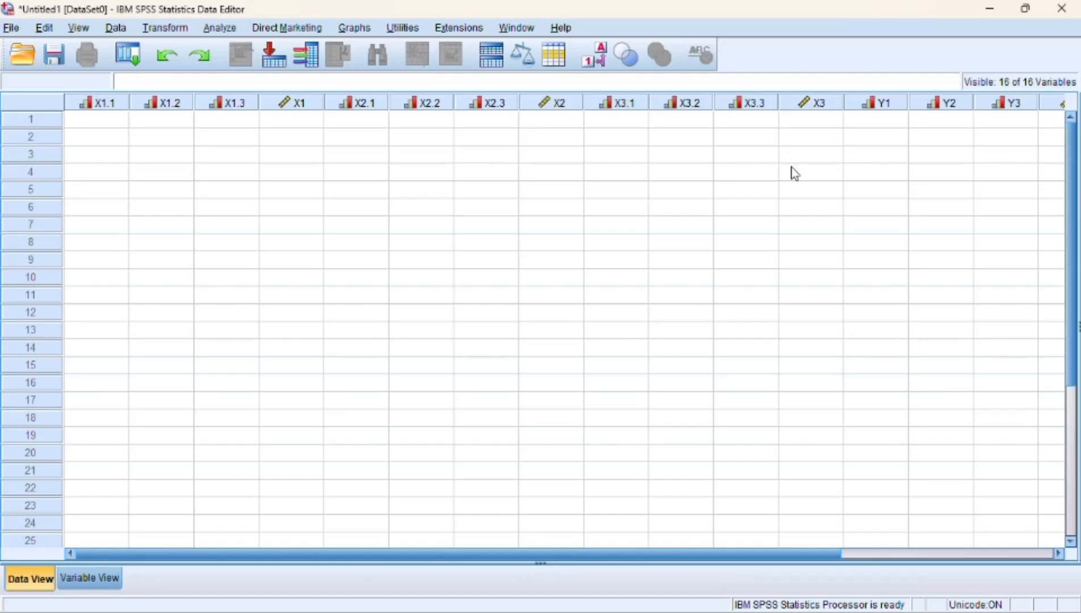
click(923, 554)
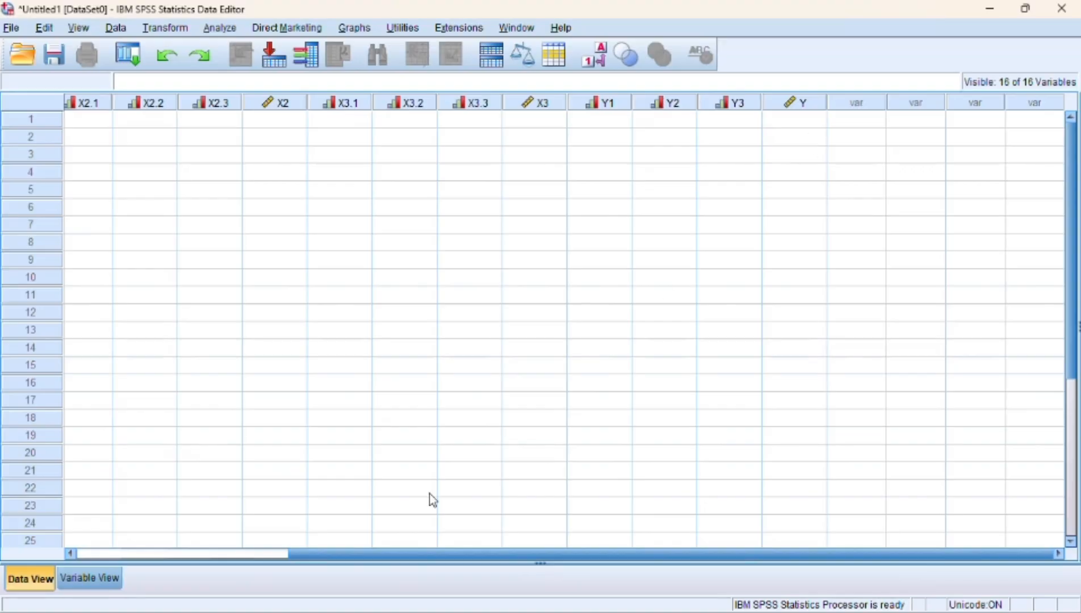
click(143, 555)
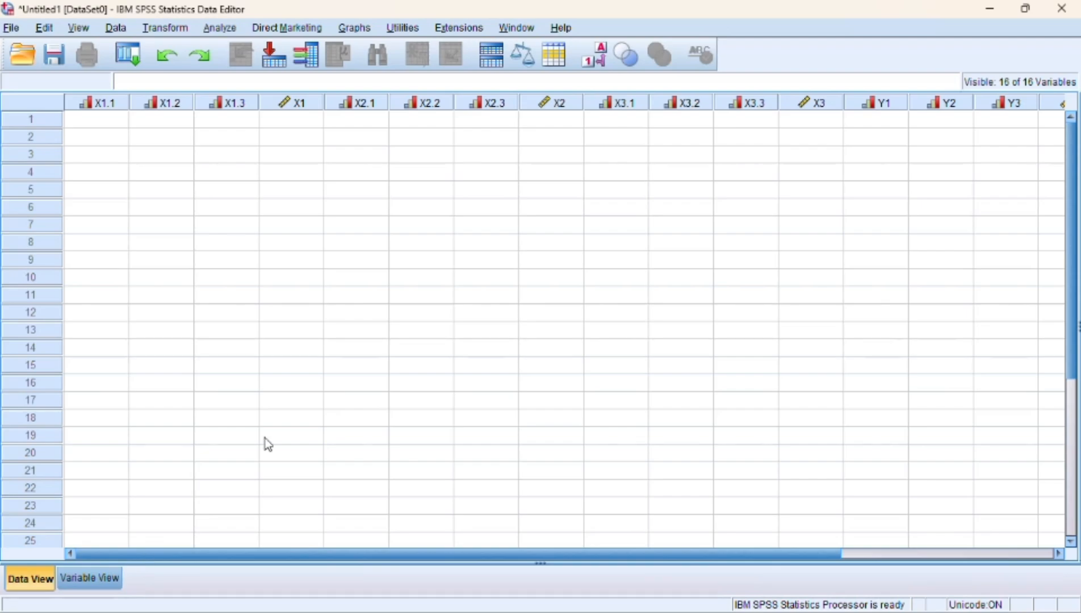
Step: Switch to the Excel workbook and copy the response data in A2:P91 of Sheet2, without the header row
click(985, 9)
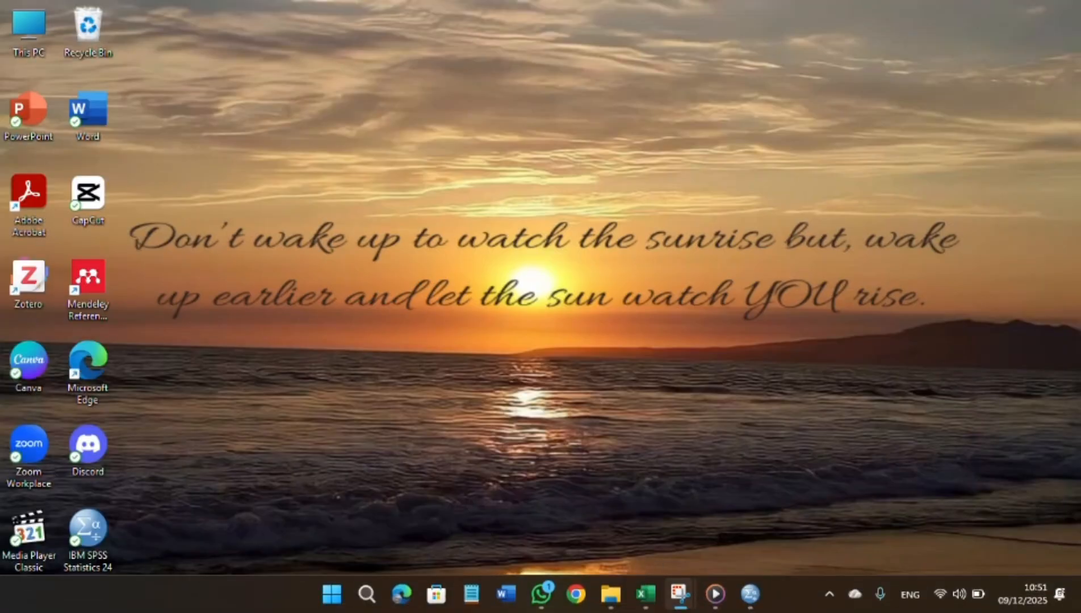
click(646, 594)
click(729, 512)
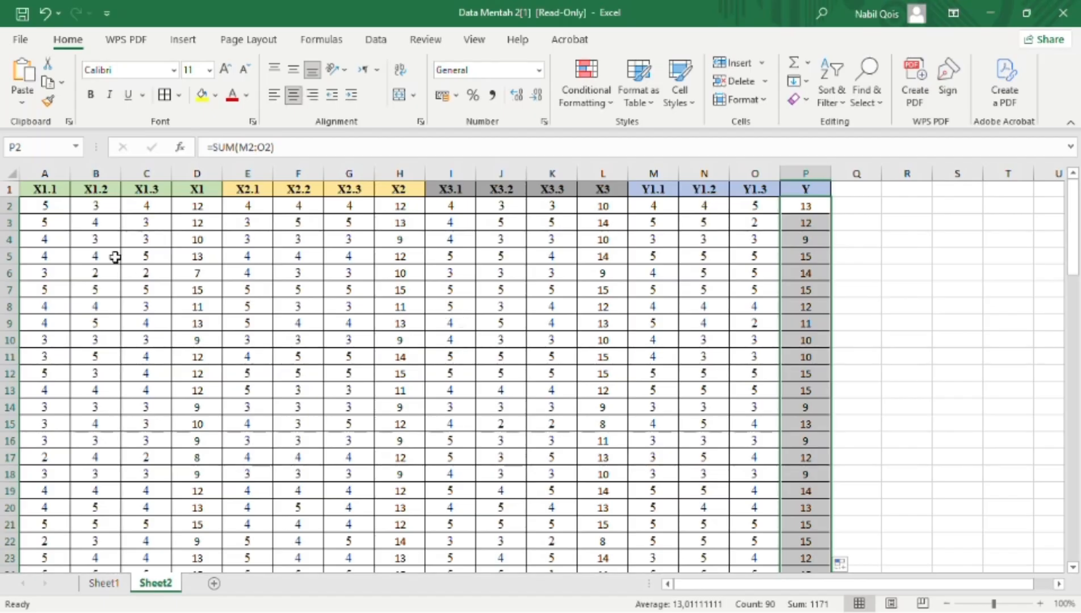
click(41, 208)
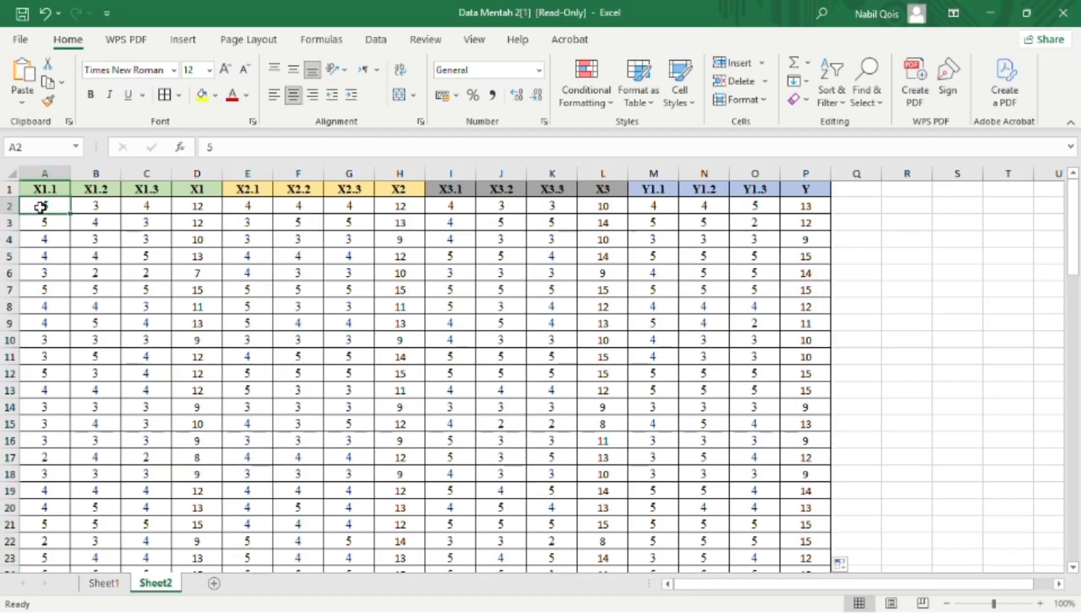
drag(41, 207, 802, 518)
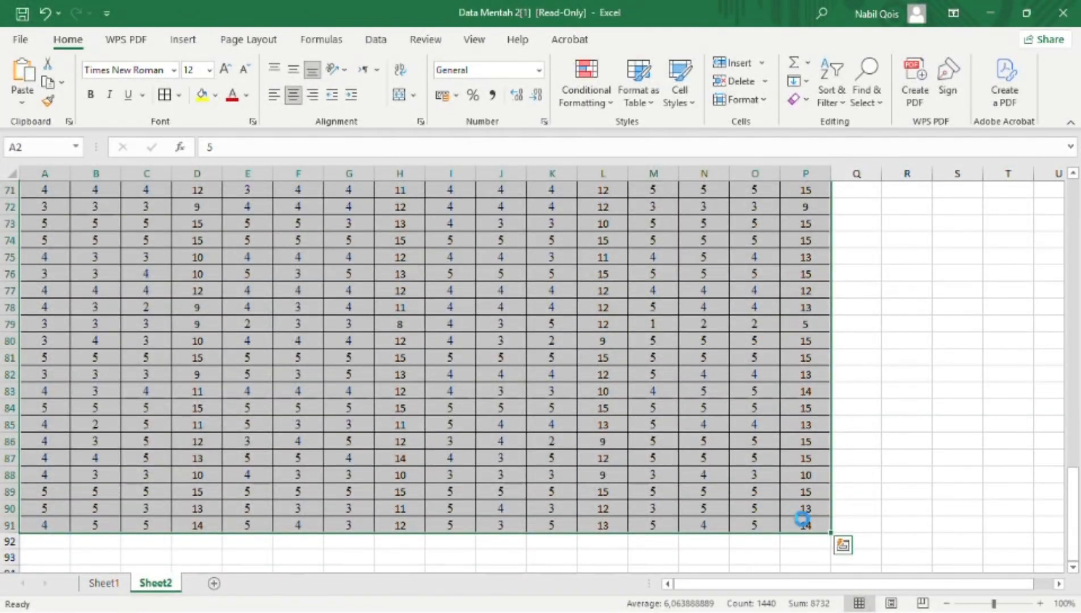
key(ctrl+c)
Step: Switch back to SPSS and paste the copied data starting at the first case of X1.1, checking the rows down to the end
click(990, 10)
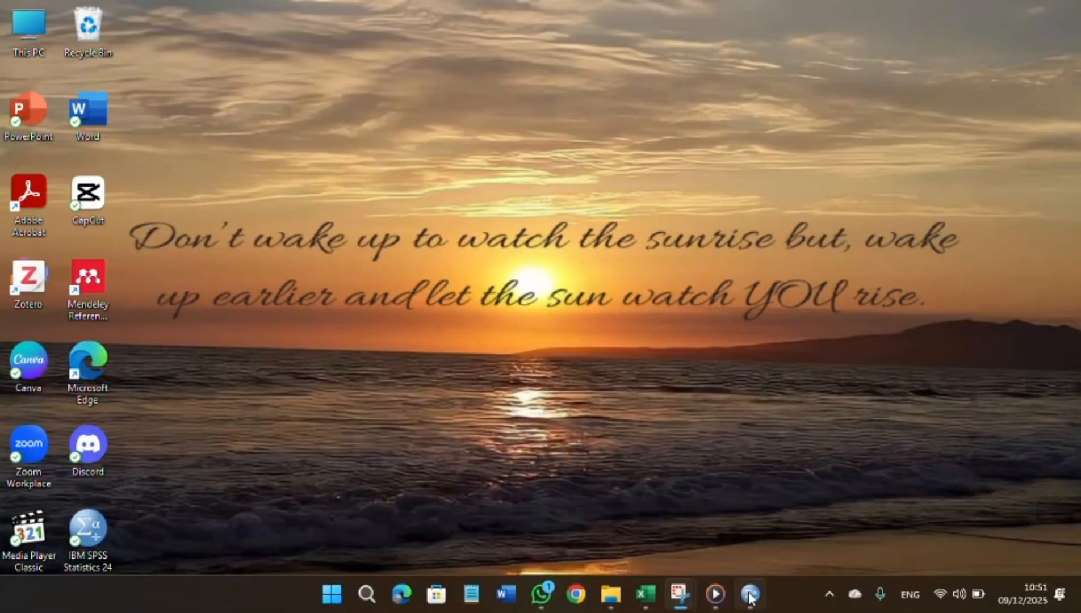
mouse_move(750, 594)
click(745, 548)
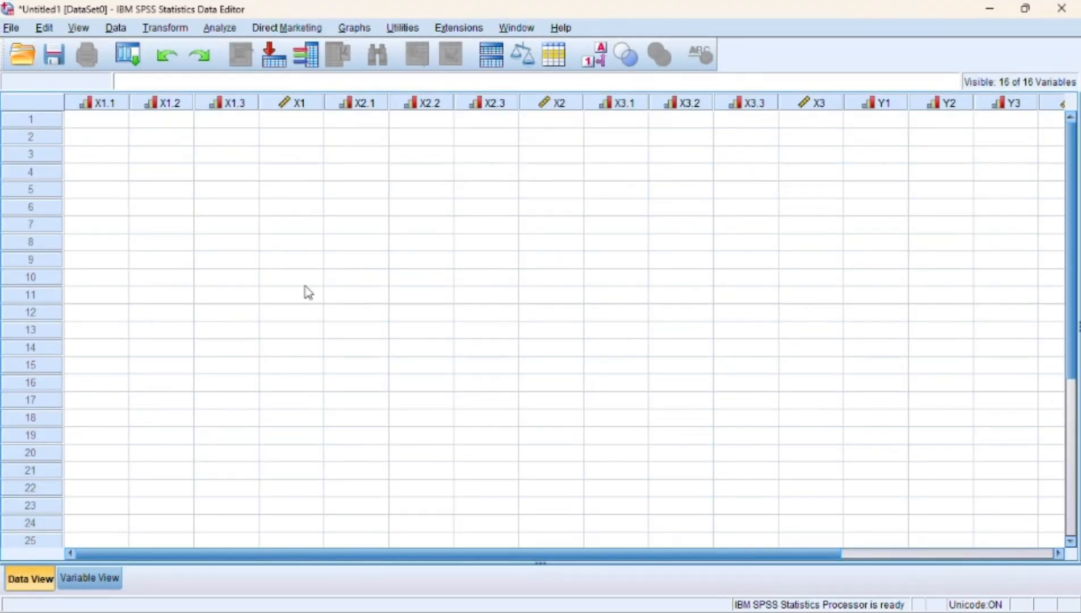
click(105, 121)
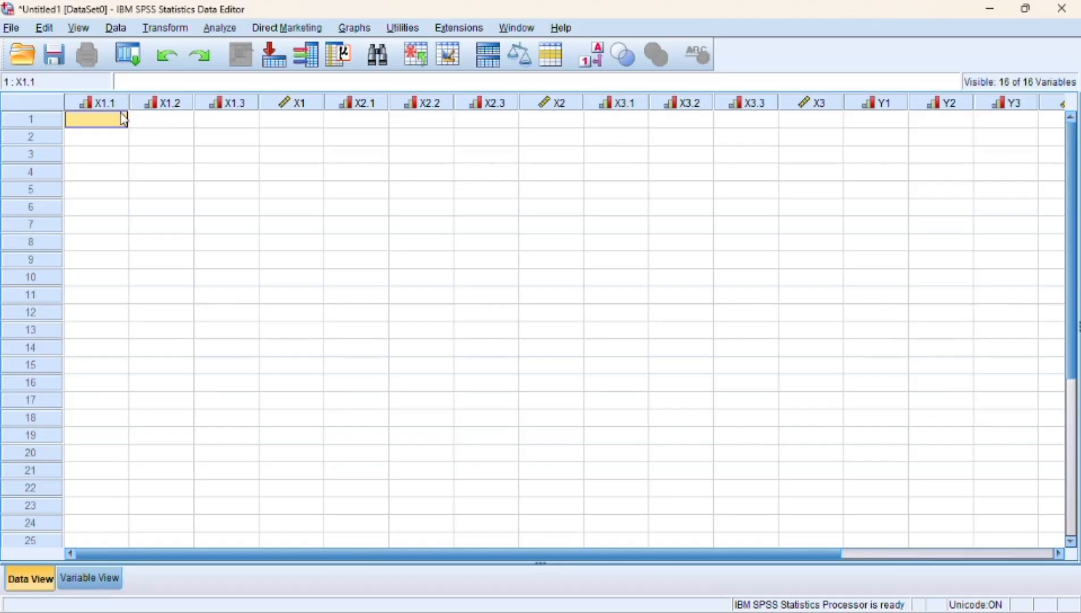
key(ctrl+v)
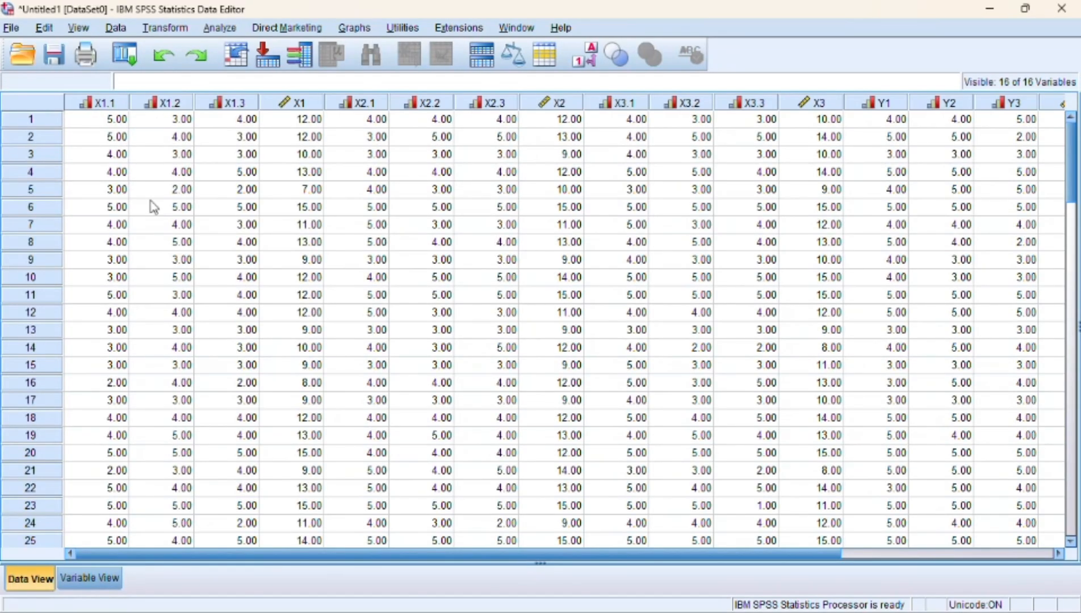
scroll(153, 207, down, 20)
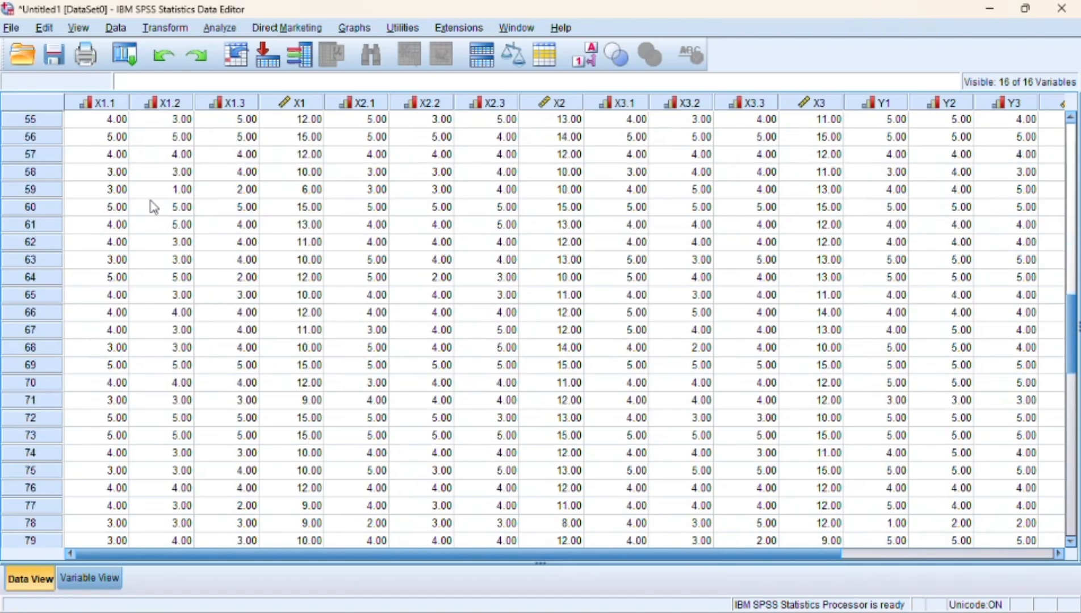
scroll(153, 207, down, 5)
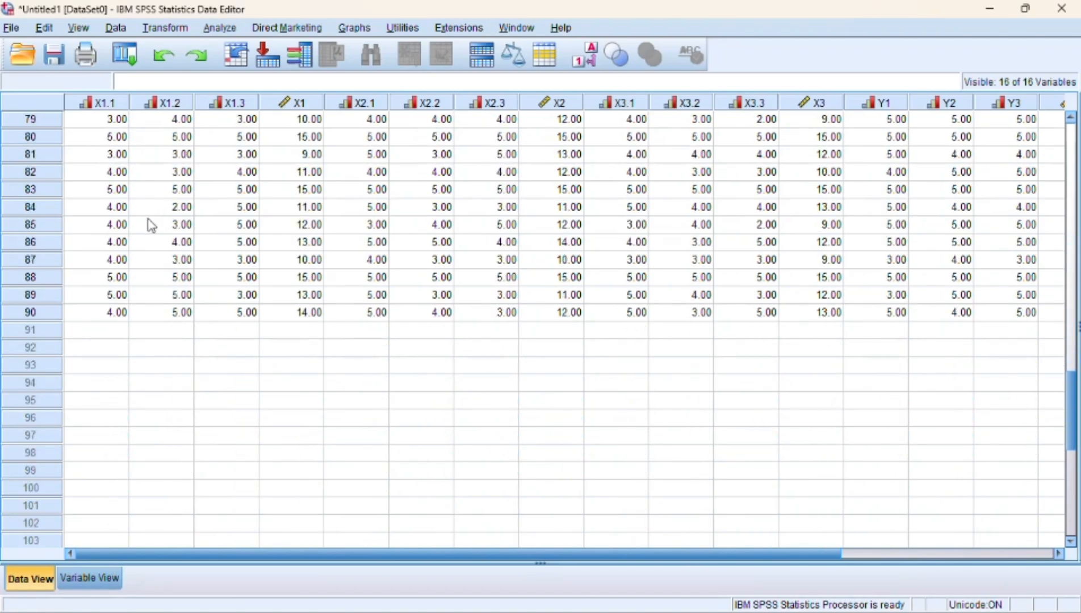
scroll(151, 282, up, 20)
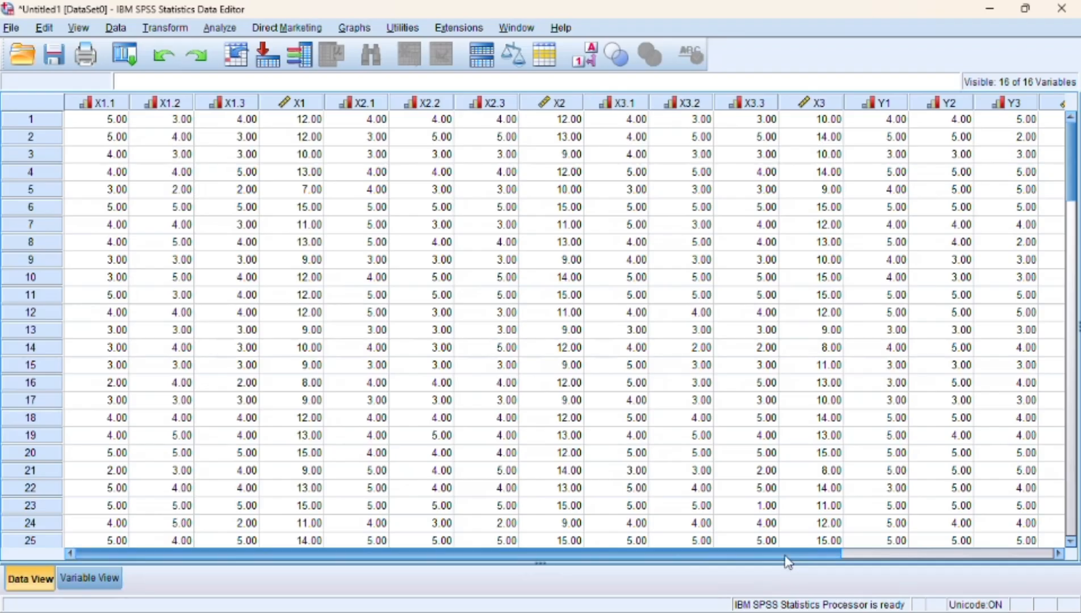
Step: Review the pasted cases in the data grid and return to the first row
mouse_move(790, 559)
mouse_down()
mouse_move(994, 551)
mouse_move(771, 551)
mouse_up()
scroll(761, 414, down, 6)
scroll(761, 414, down, 20)
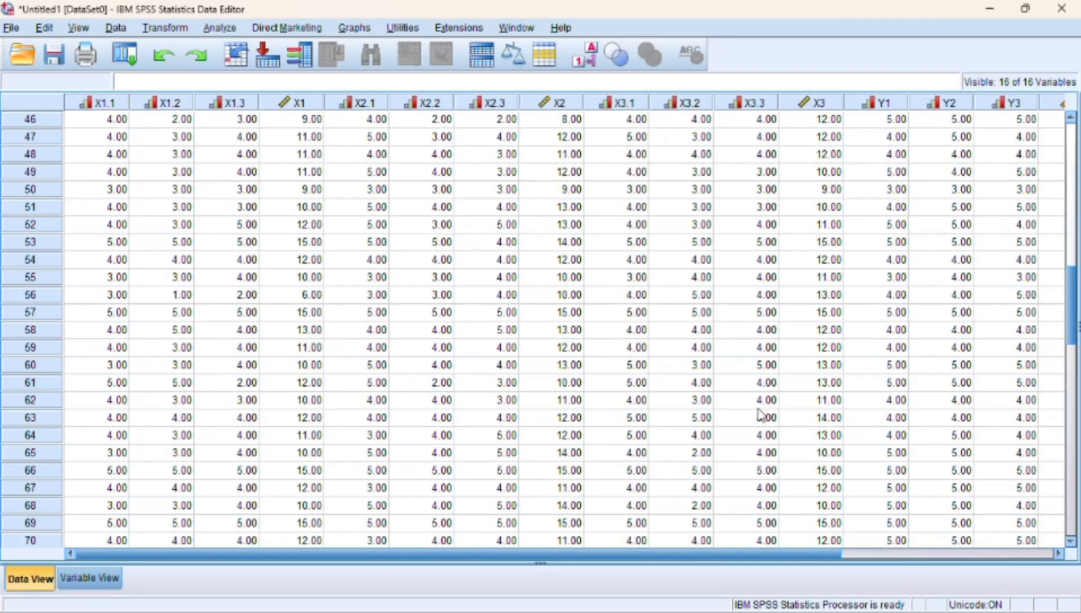
scroll(761, 416, up, 1)
scroll(761, 415, up, 20)
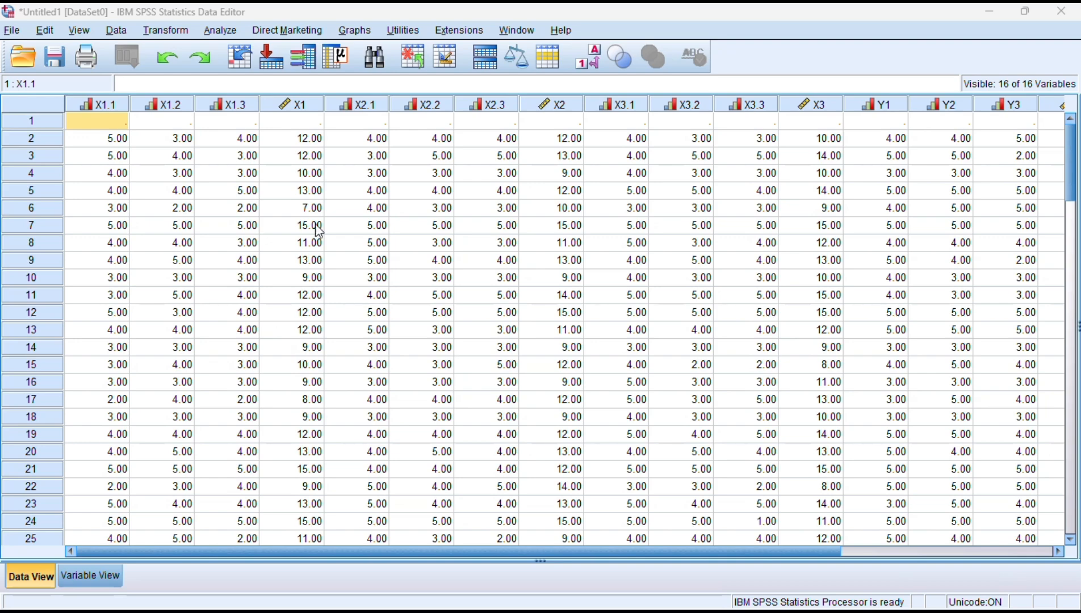
Step: Start a Frequencies analysis from Descriptive Statistics and add X1.1, X1.2 and X1.3 as its variables
click(221, 30)
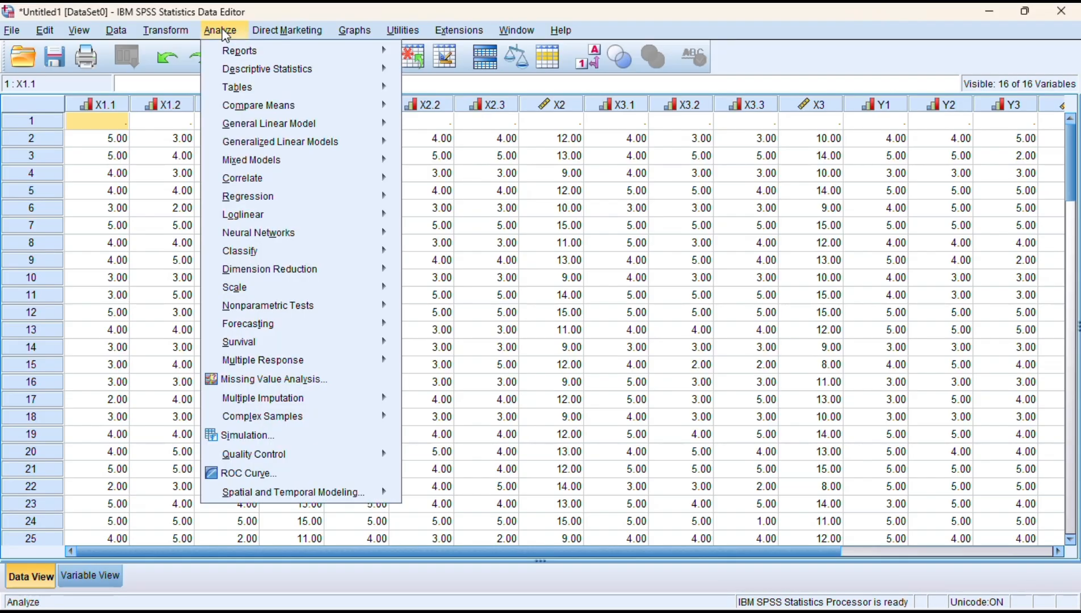
mouse_move(259, 75)
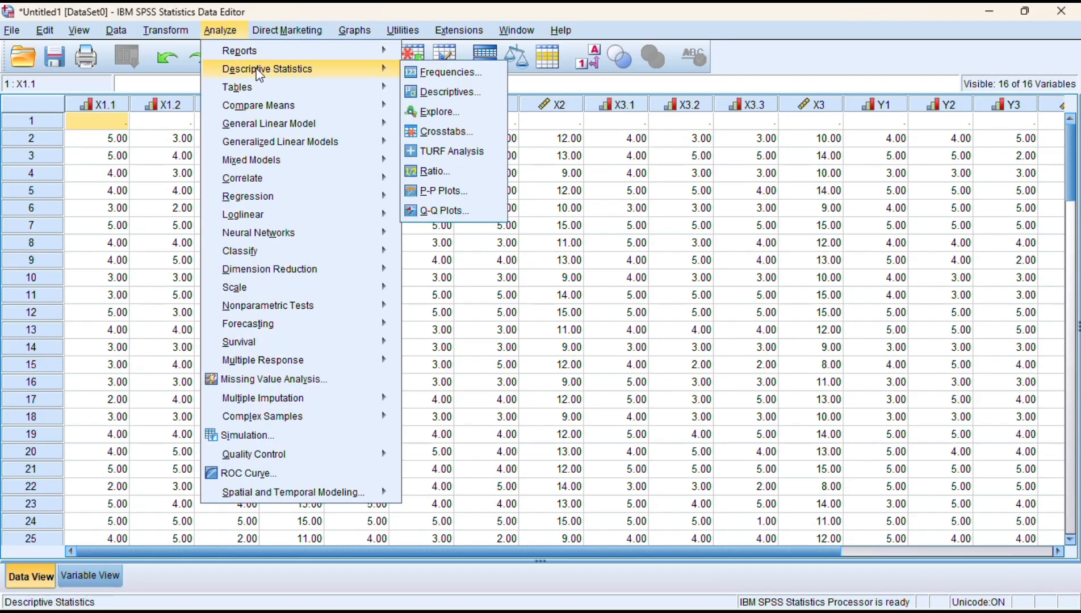
click(452, 73)
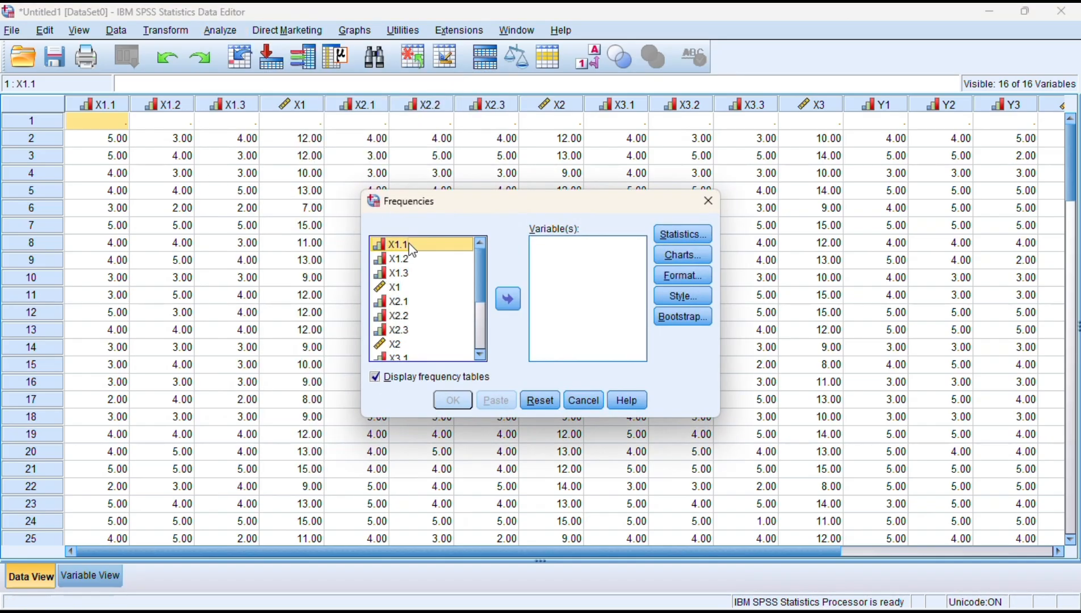
key(shift+Down)
key(shift+Down)
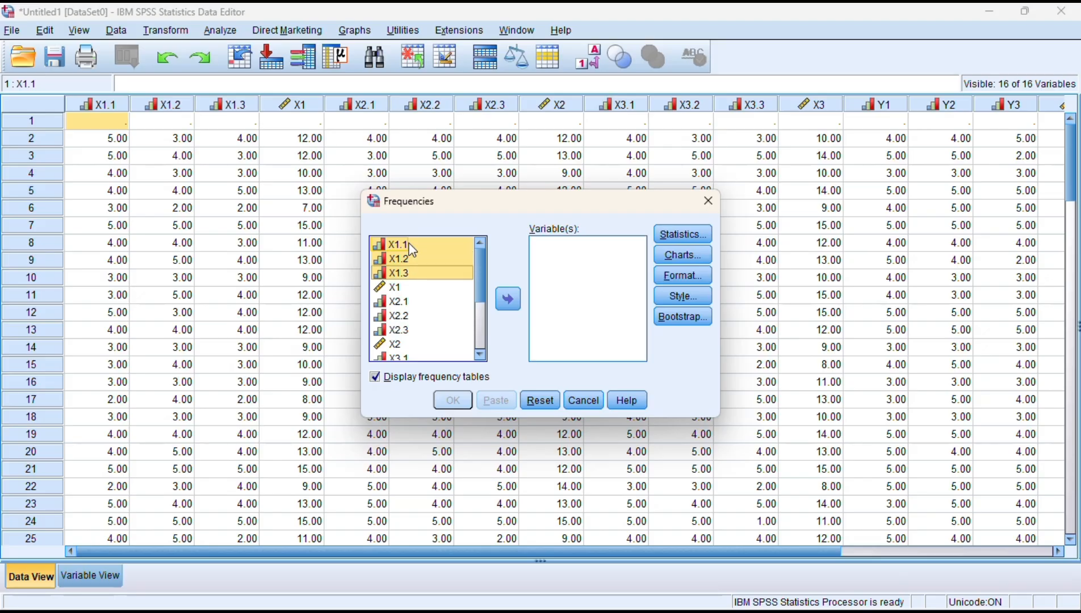
click(509, 301)
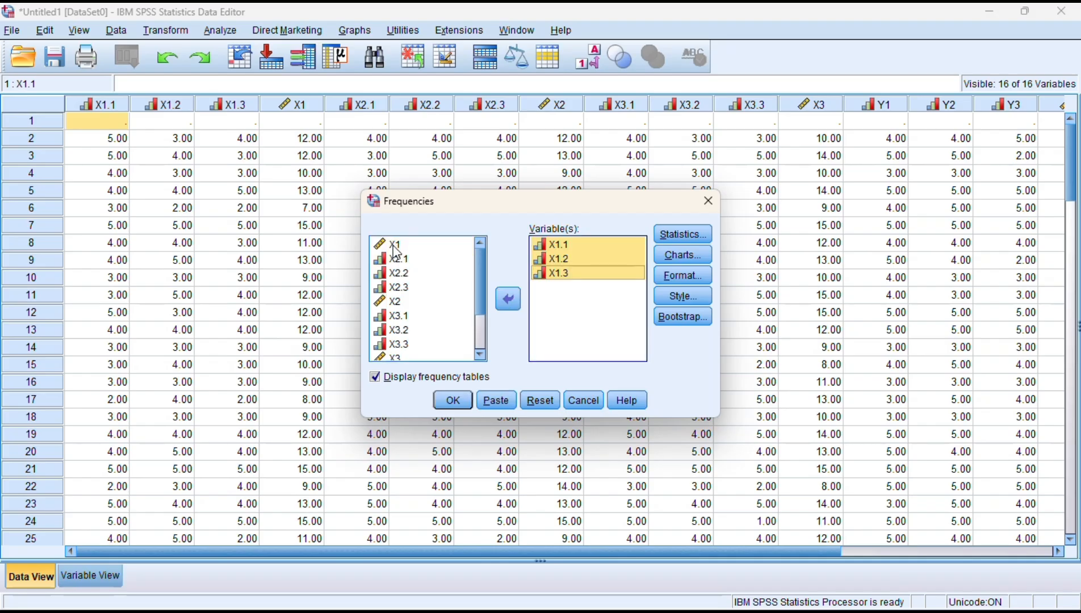
Step: Add X2.1, X2.2 and X2.3 to the variables of the Frequencies analysis
click(403, 261)
click(404, 262)
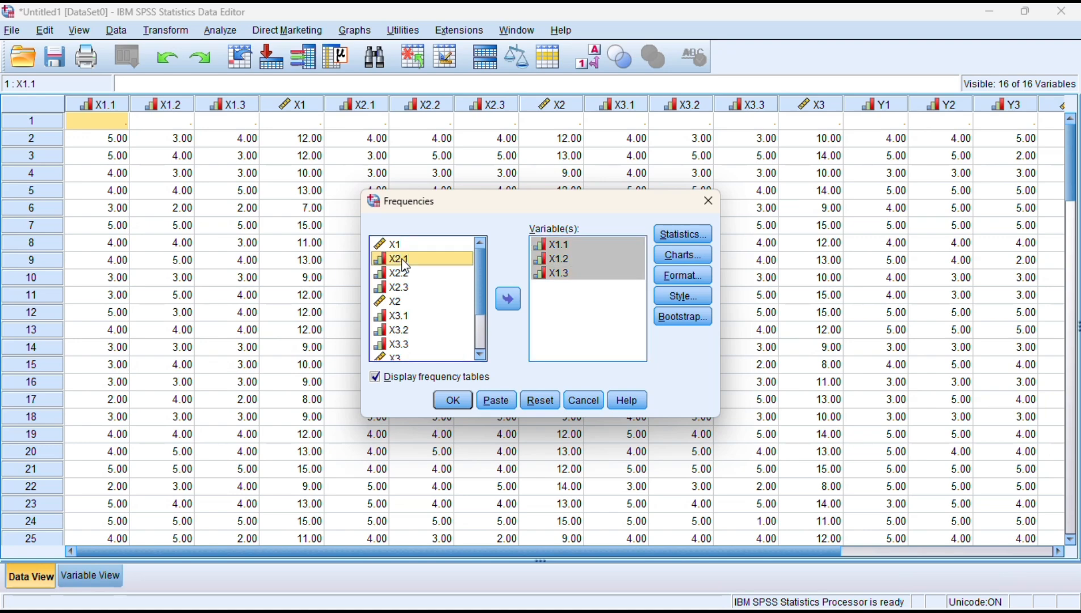
key(shift+Down)
key(shift+Down)
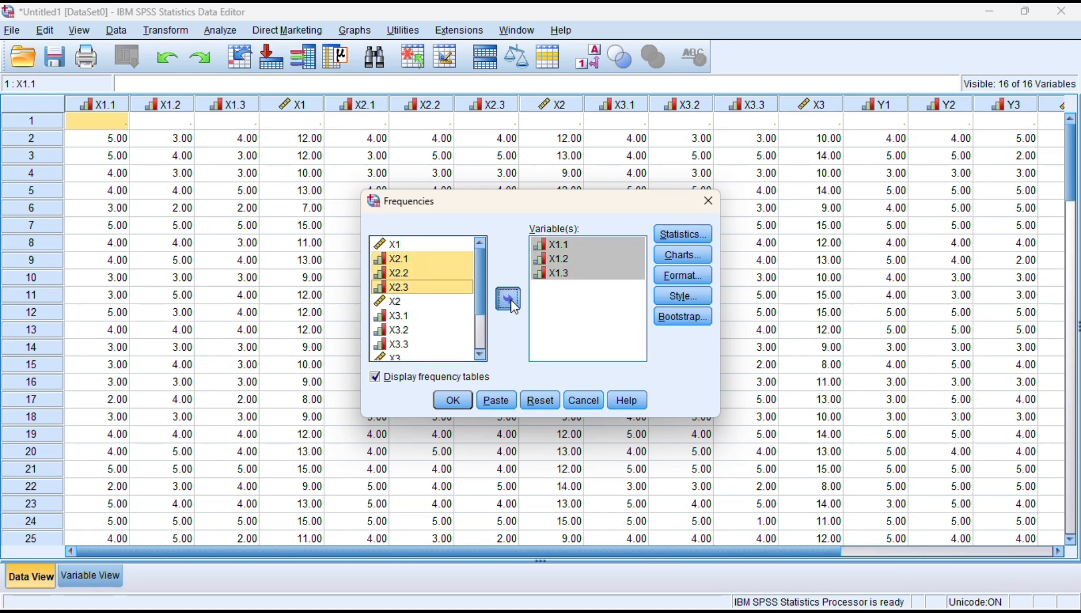
click(504, 299)
Step: Add X3.1, X3.2 and X3.3 to the variables of the Frequencies analysis
click(400, 274)
key(shift+Down)
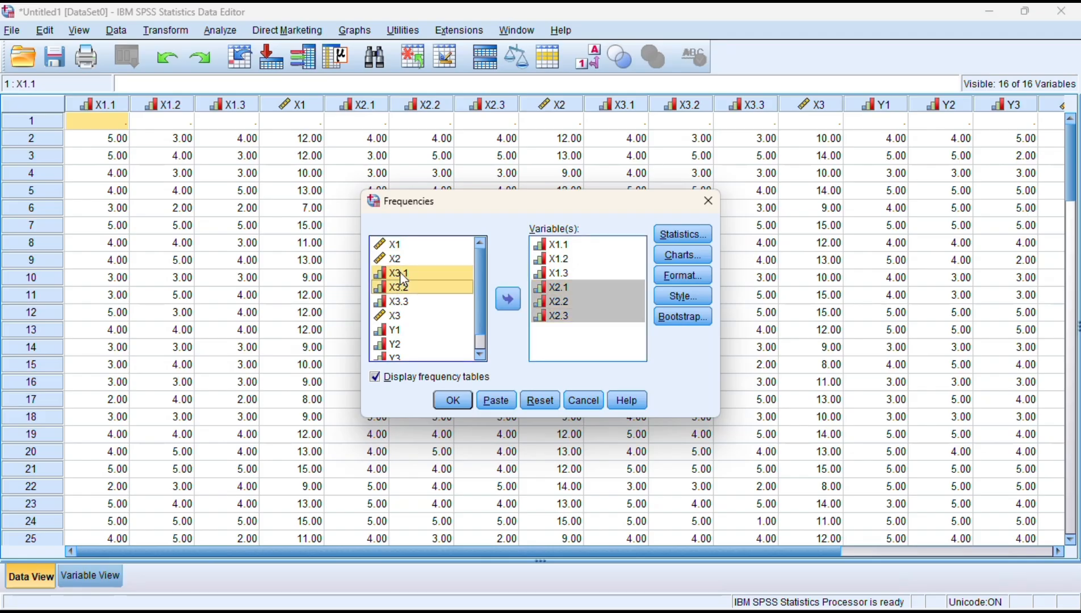
key(shift+Down)
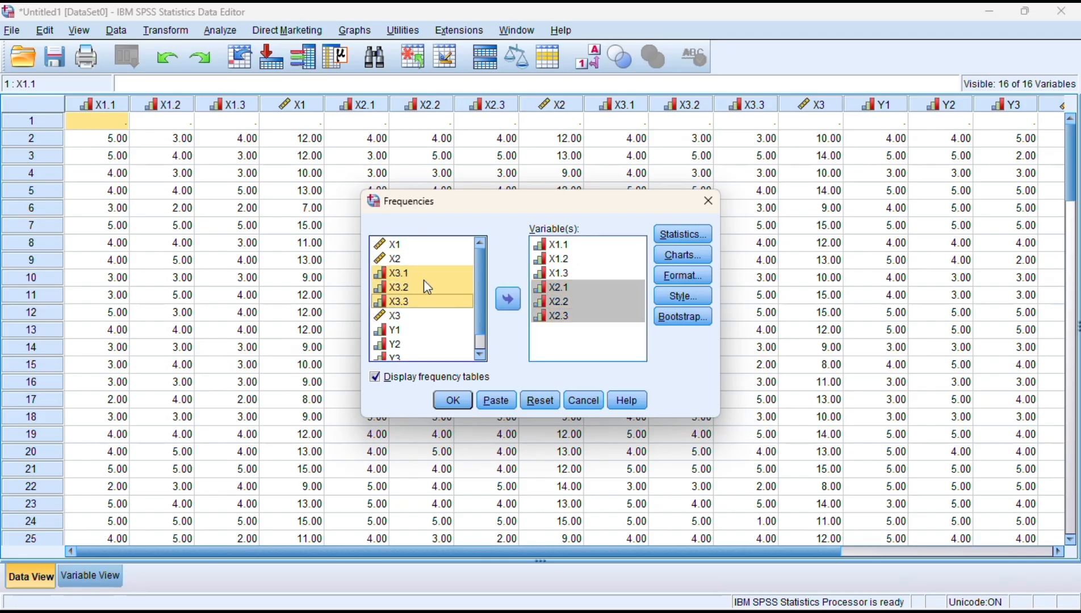
click(509, 301)
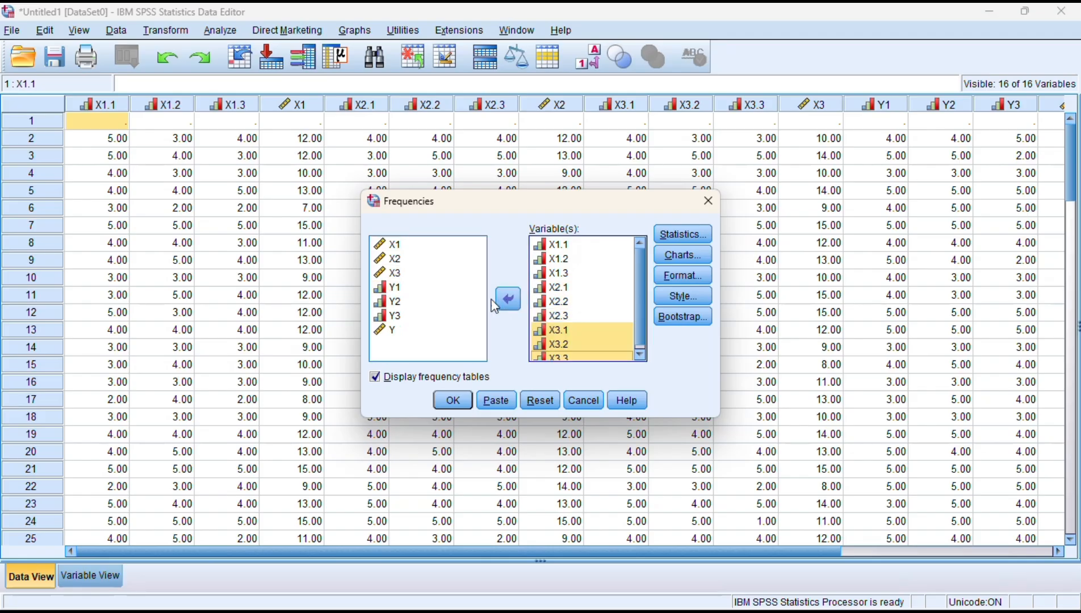
Step: Add Y1, Y2 and Y3 to the Frequencies variables and run the analysis with frequency tables displayed
click(392, 288)
key(shift+Down)
key(shift+Down)
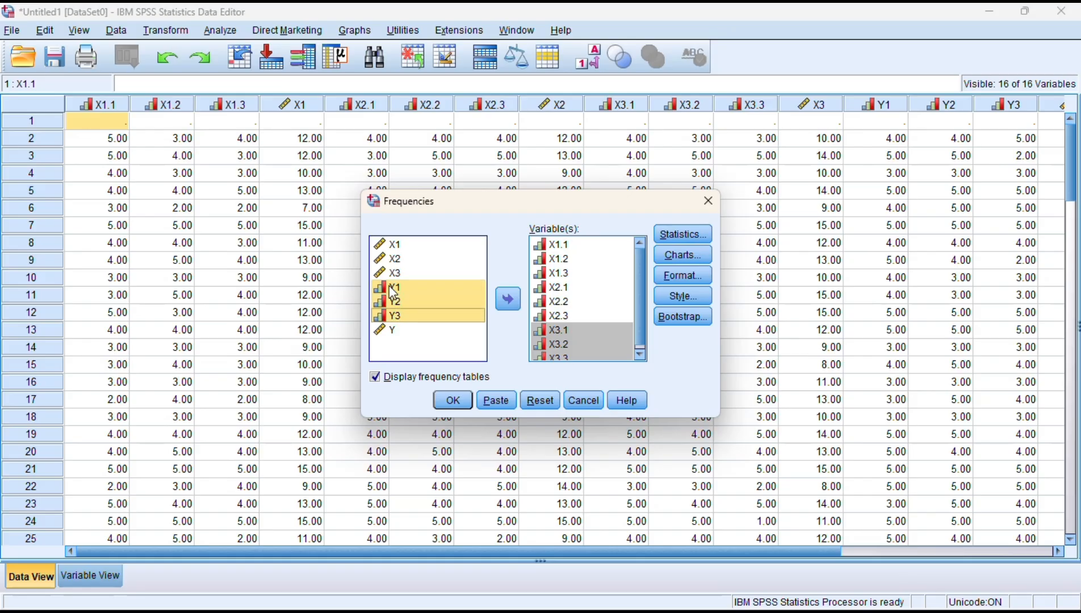
click(508, 300)
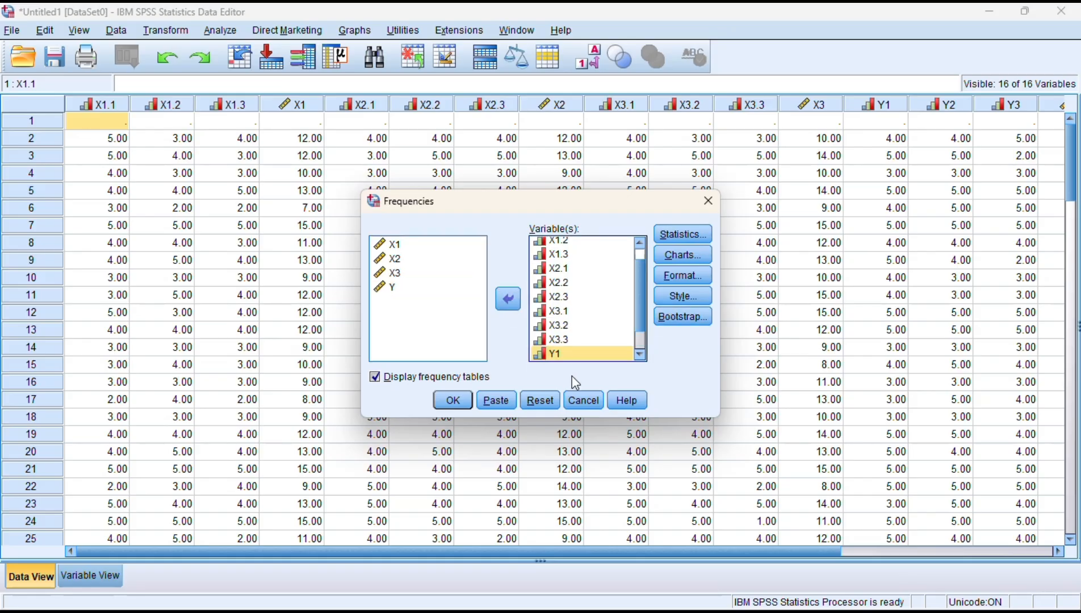
click(454, 402)
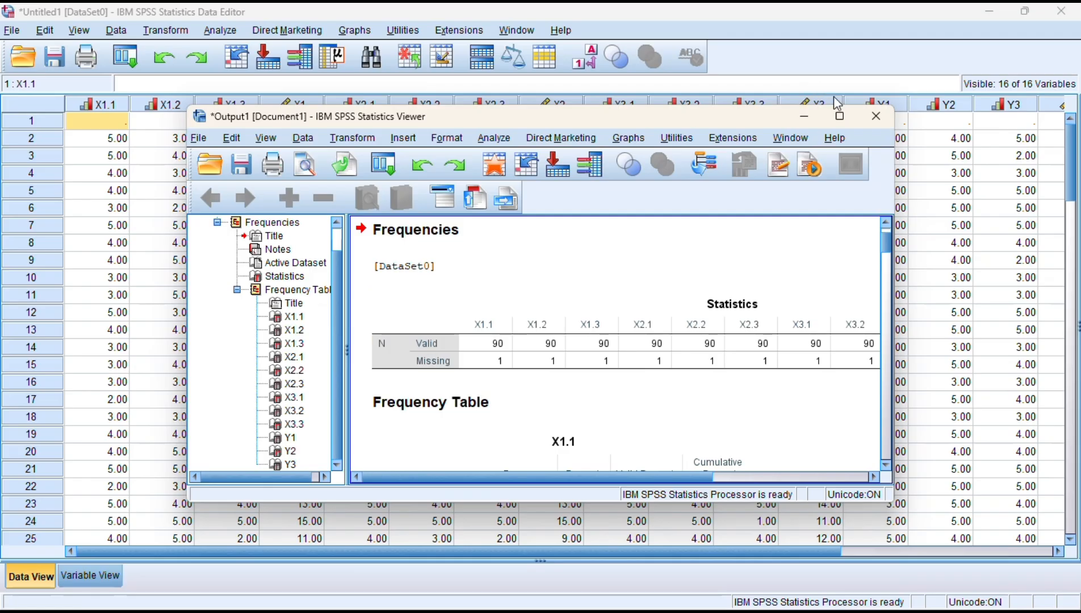
Step: Maximize the output viewer and examine the Statistics summary and the frequency tables from X1.1 through Y3
click(840, 115)
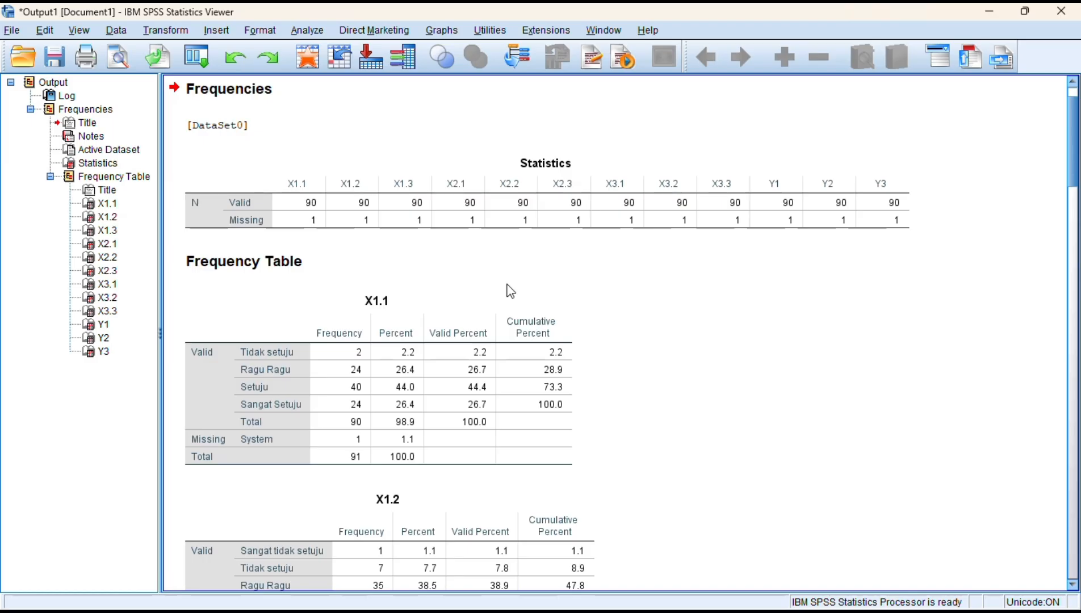
scroll(510, 291, down, 20)
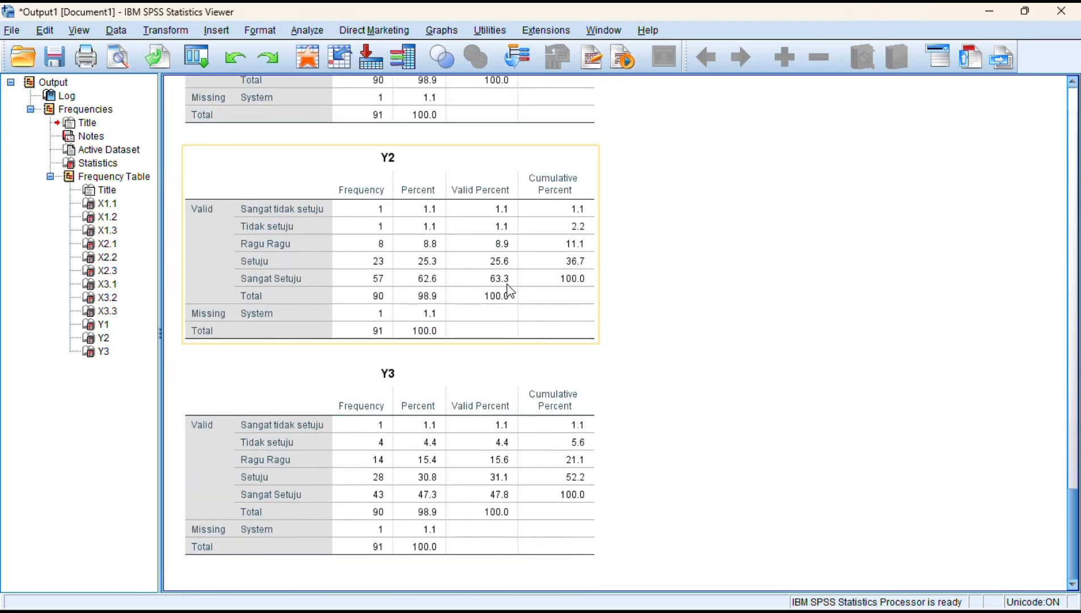
scroll(511, 291, up, 20)
scroll(511, 291, up, 8)
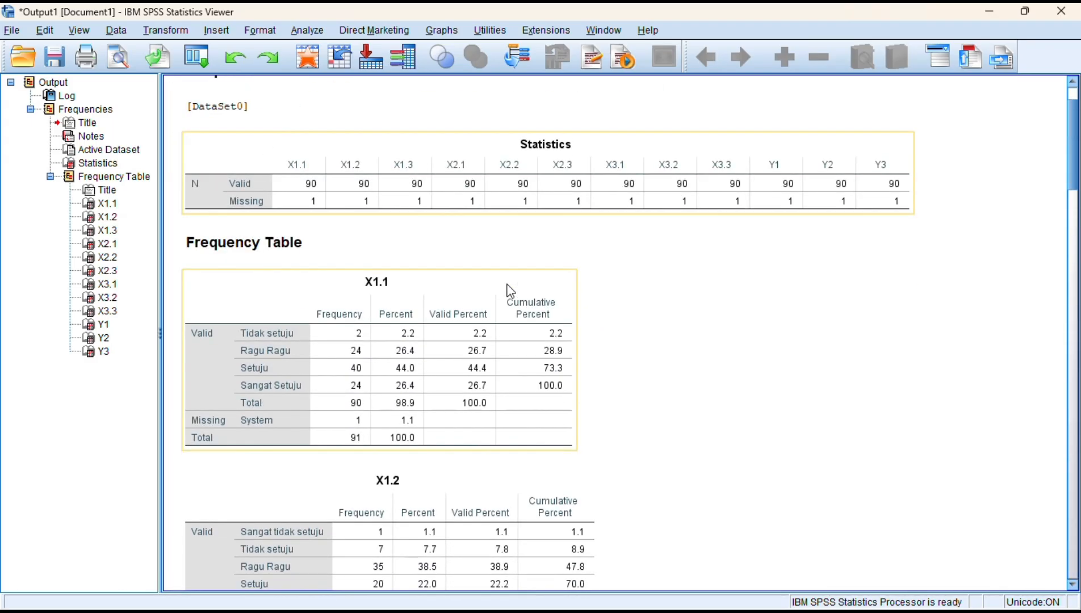
scroll(510, 291, down, 14)
scroll(508, 291, up, 13)
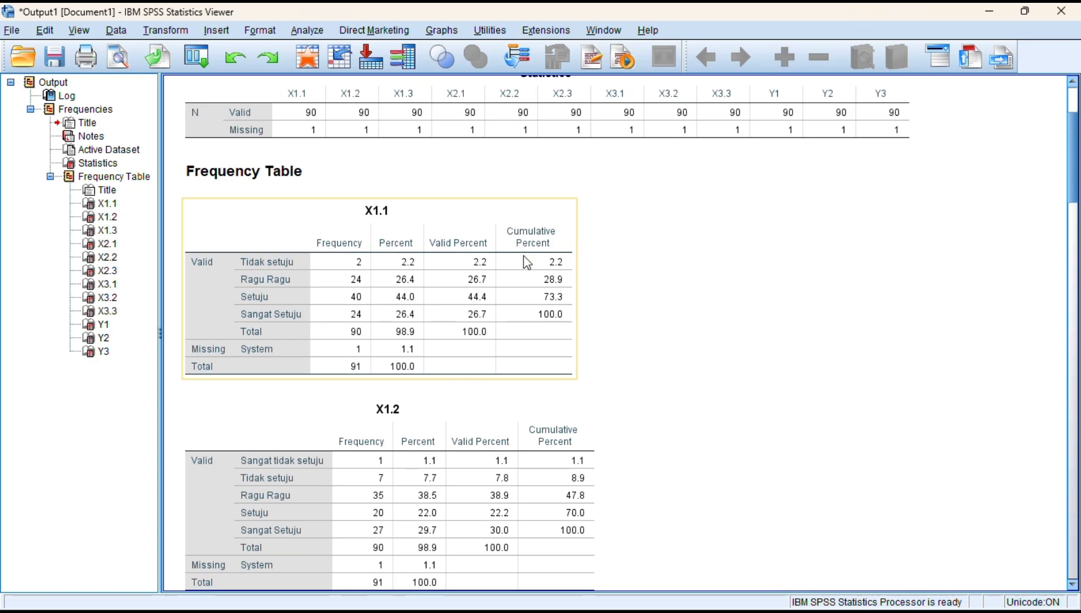
scroll(527, 260, down, 3)
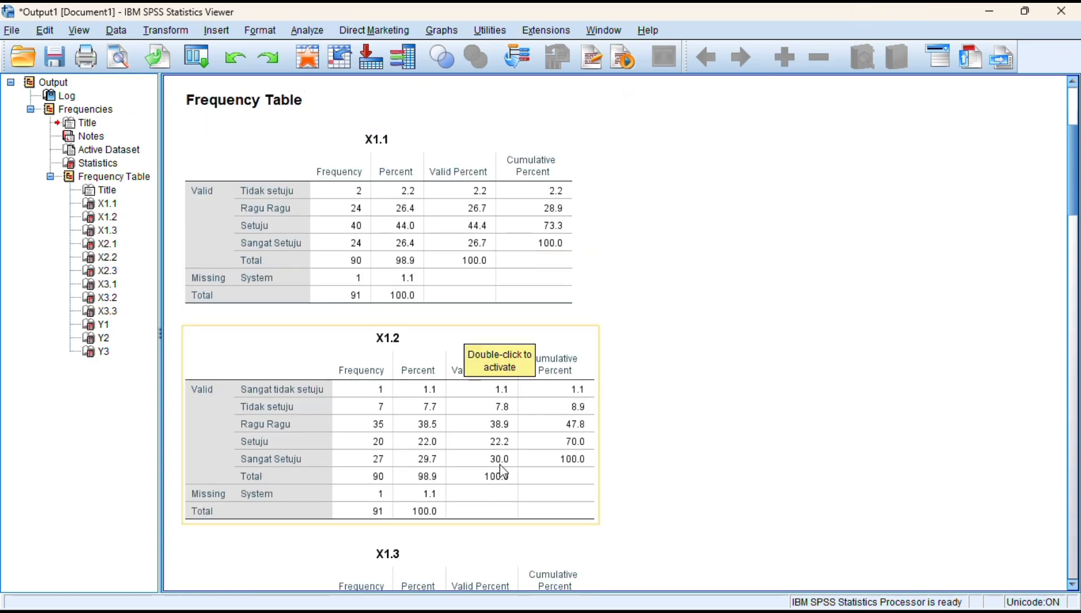
scroll(666, 398, down, 5)
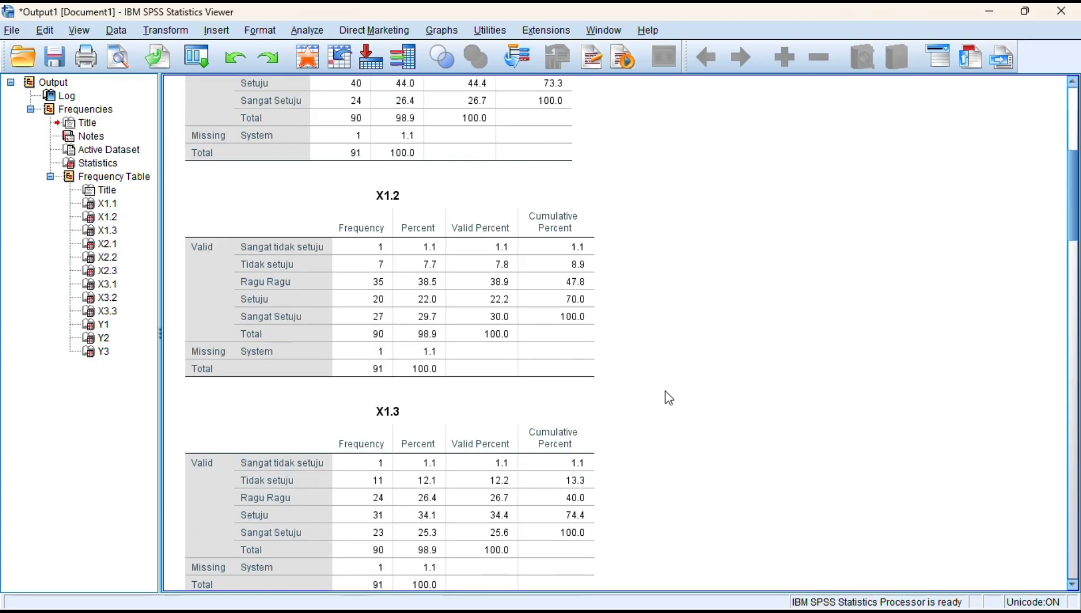
scroll(669, 398, down, 15)
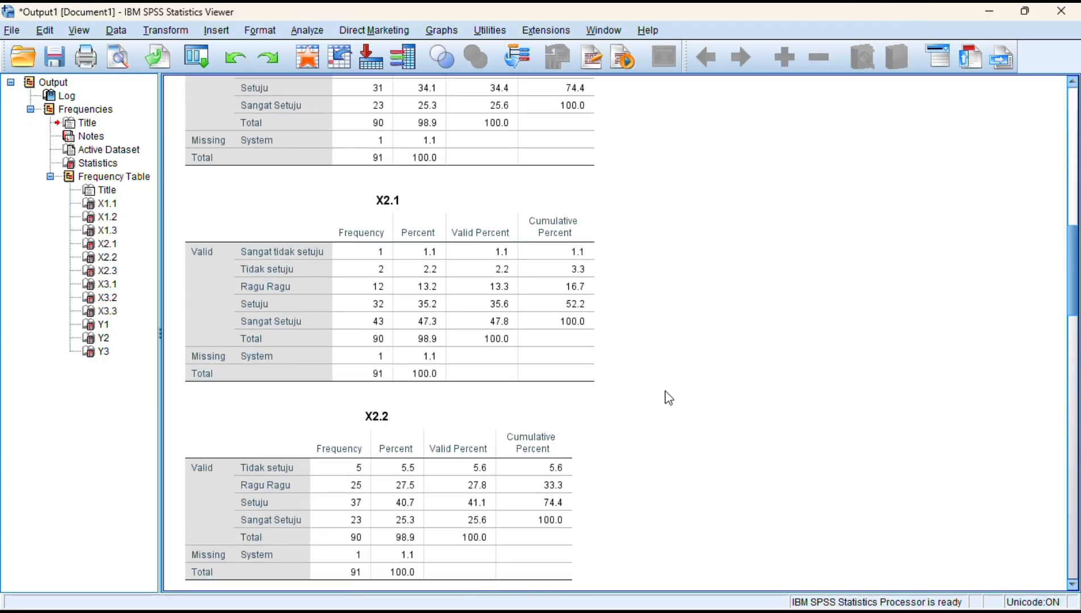
scroll(669, 397, down, 20)
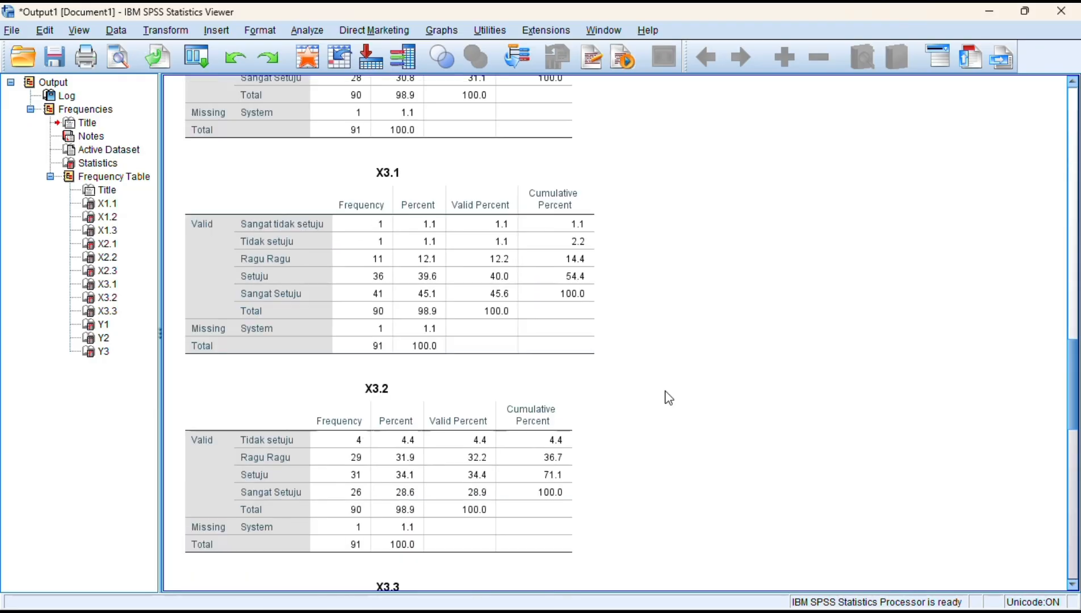
scroll(669, 397, down, 20)
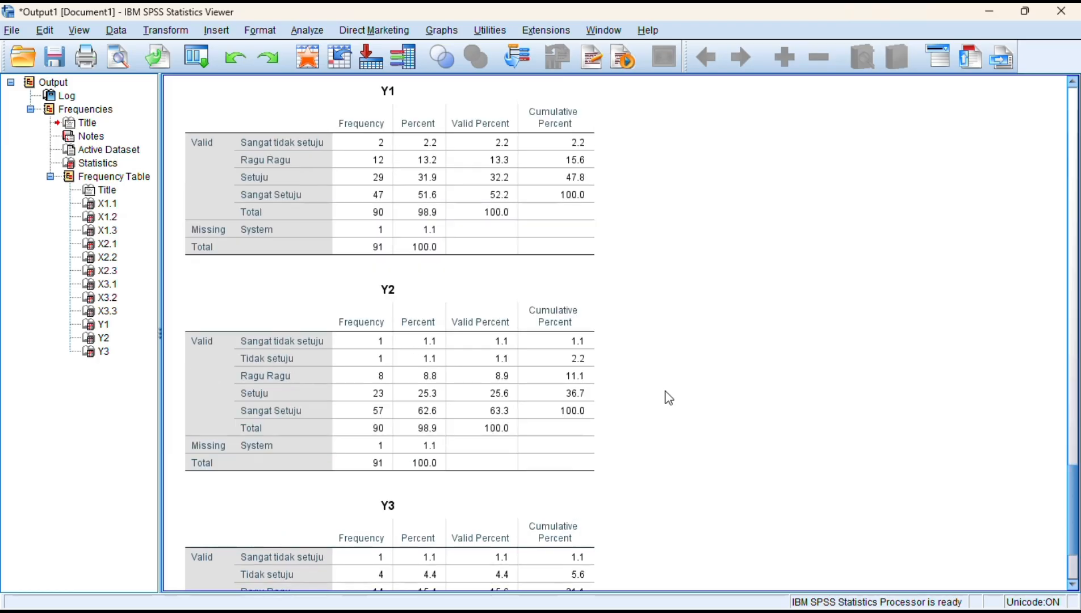
scroll(669, 398, down, 5)
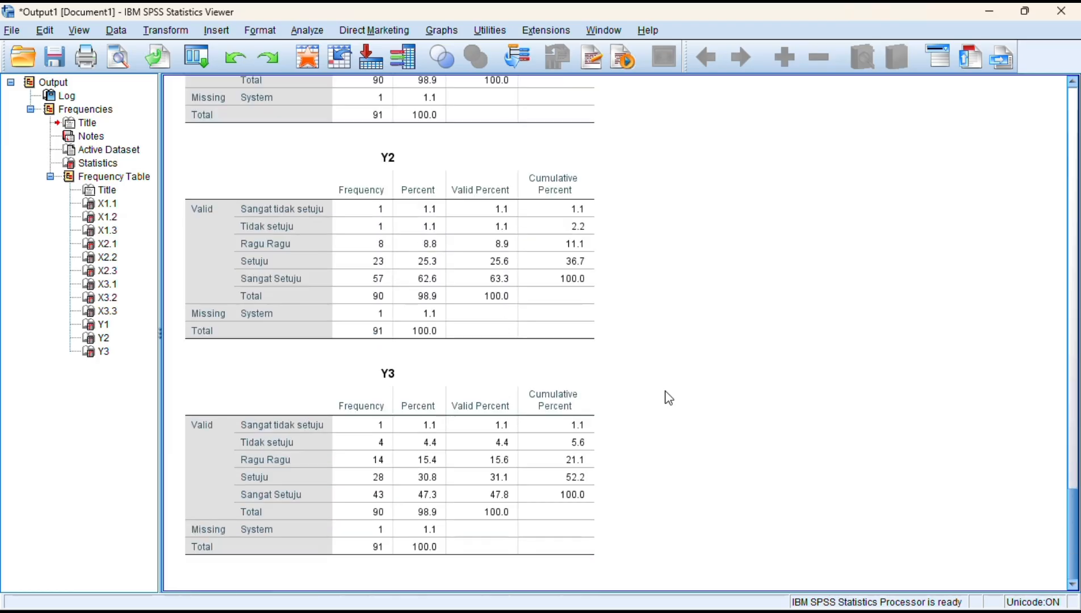
scroll(531, 304, up, 20)
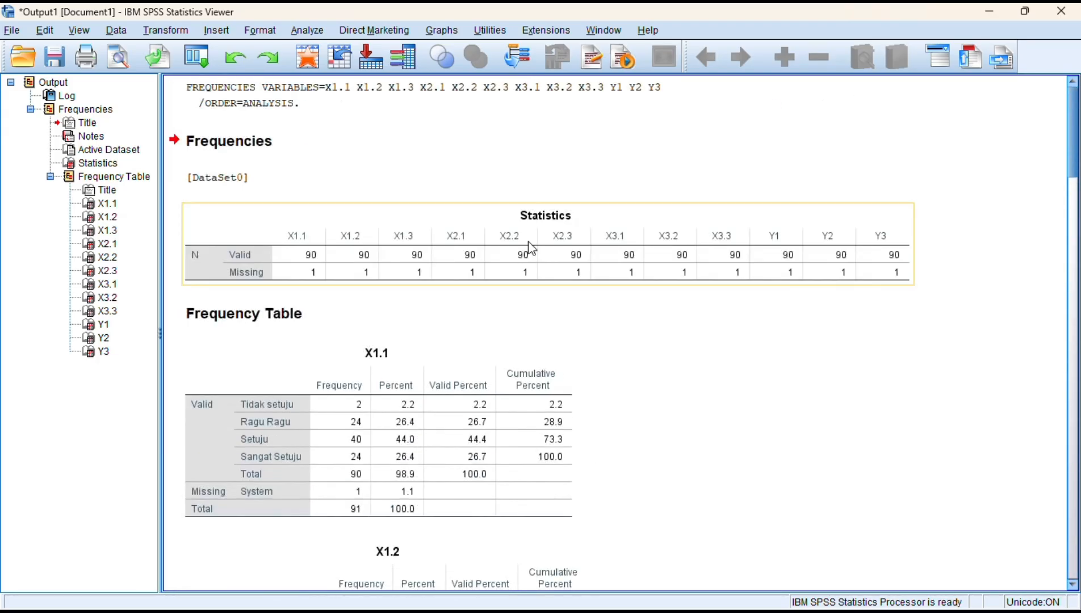
Step: Return to the data editor and run a Bivariate Correlation on X1.1, X1.2, X1.3 and X1 with Pearson coefficients and two-tailed significance
key(alt+Tab)
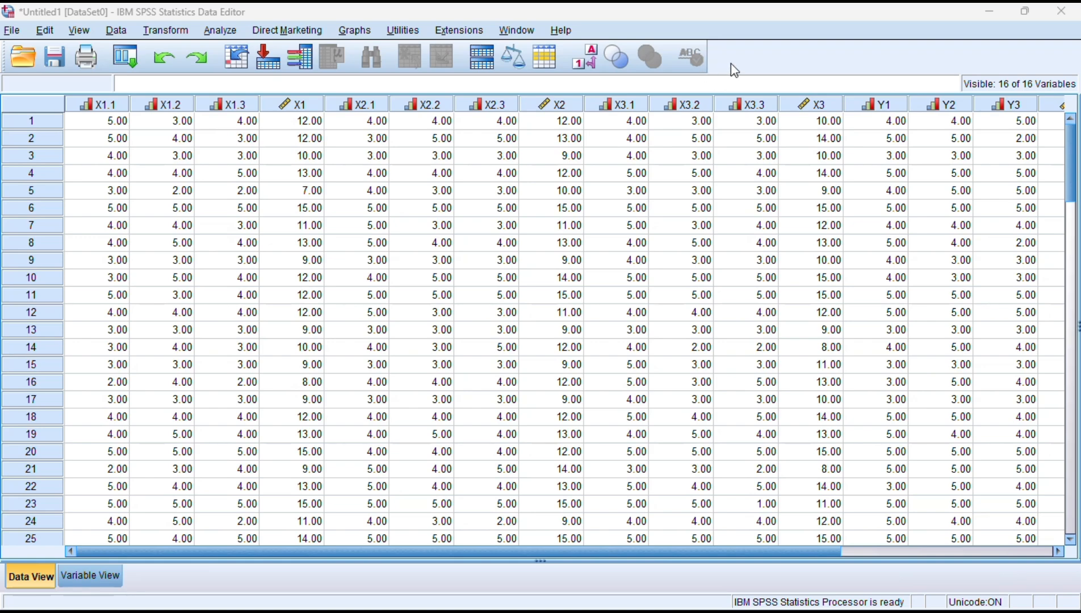
click(224, 32)
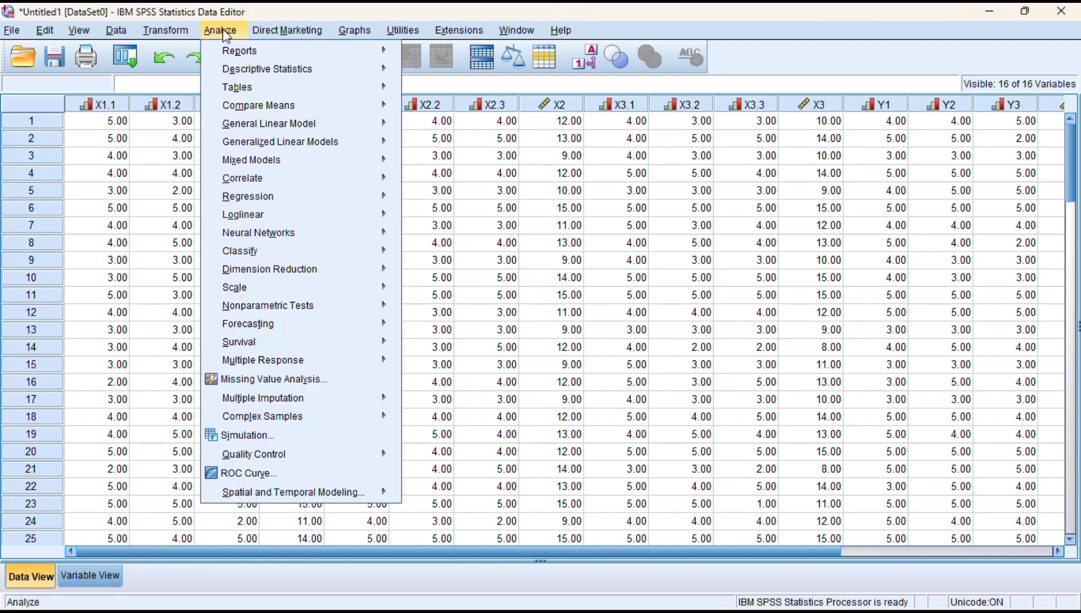
mouse_move(282, 177)
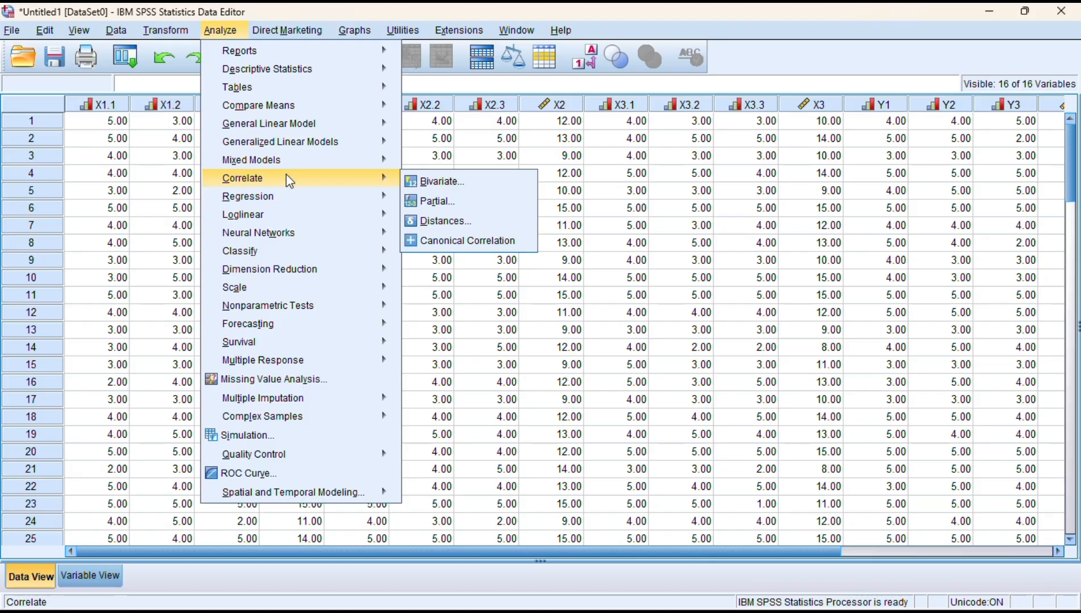
click(437, 181)
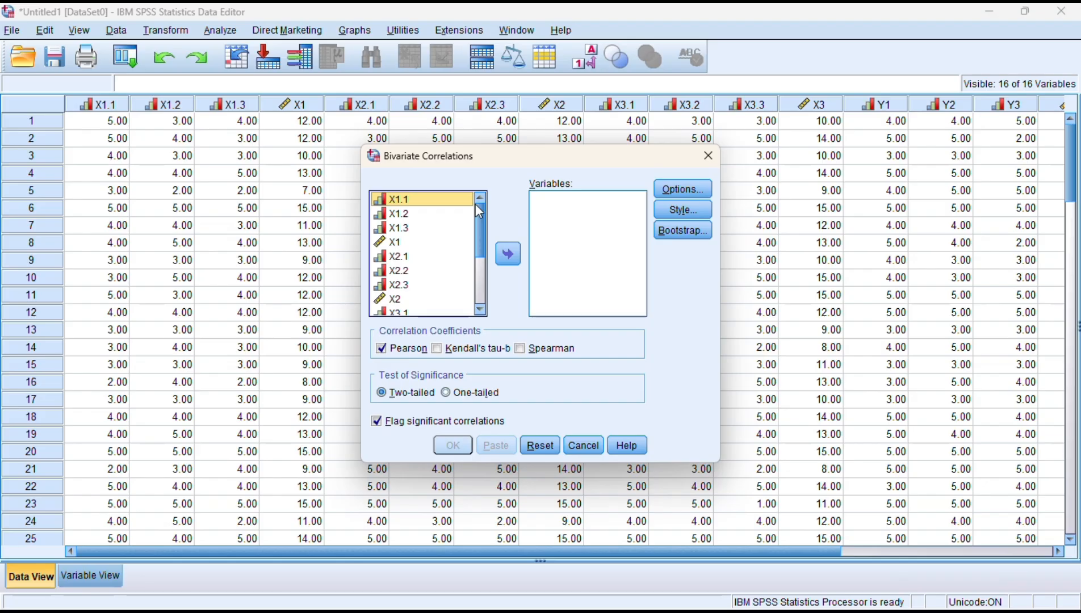
key(shift+Down)
key(shift+Down)
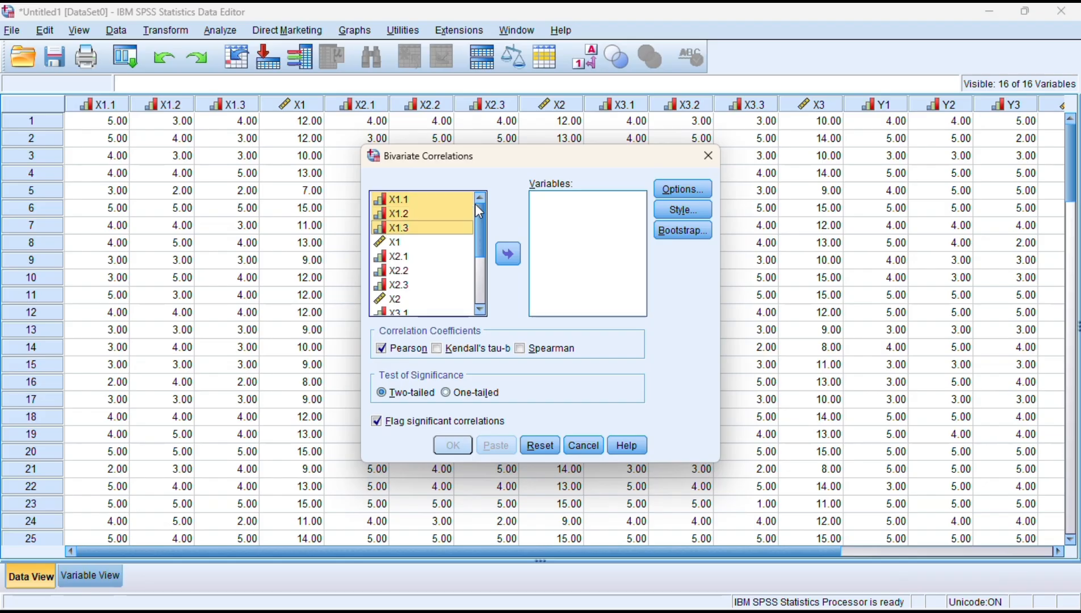
key(shift+Down)
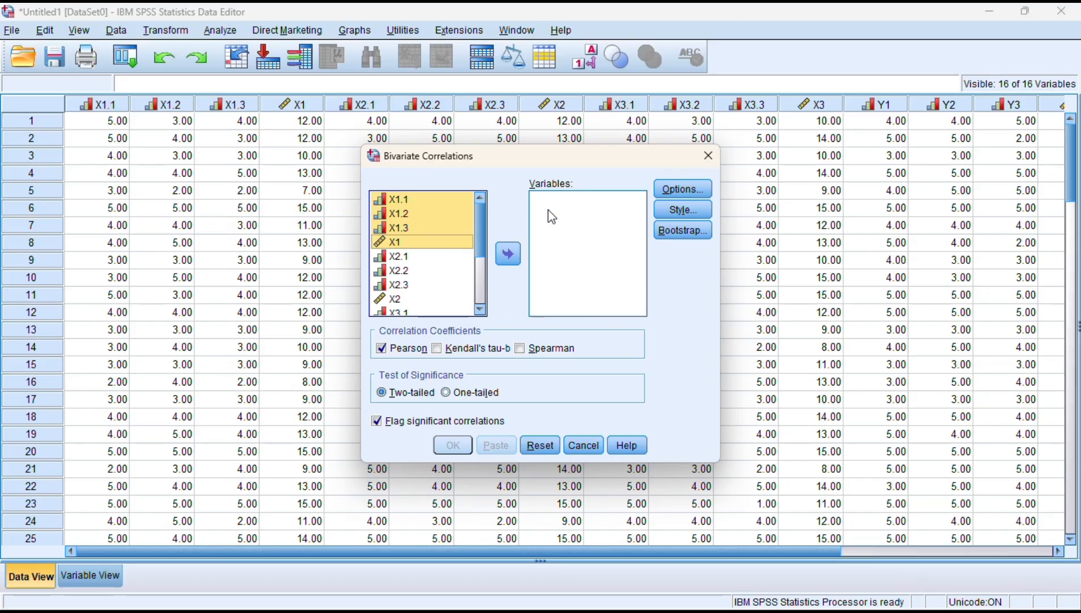
click(507, 255)
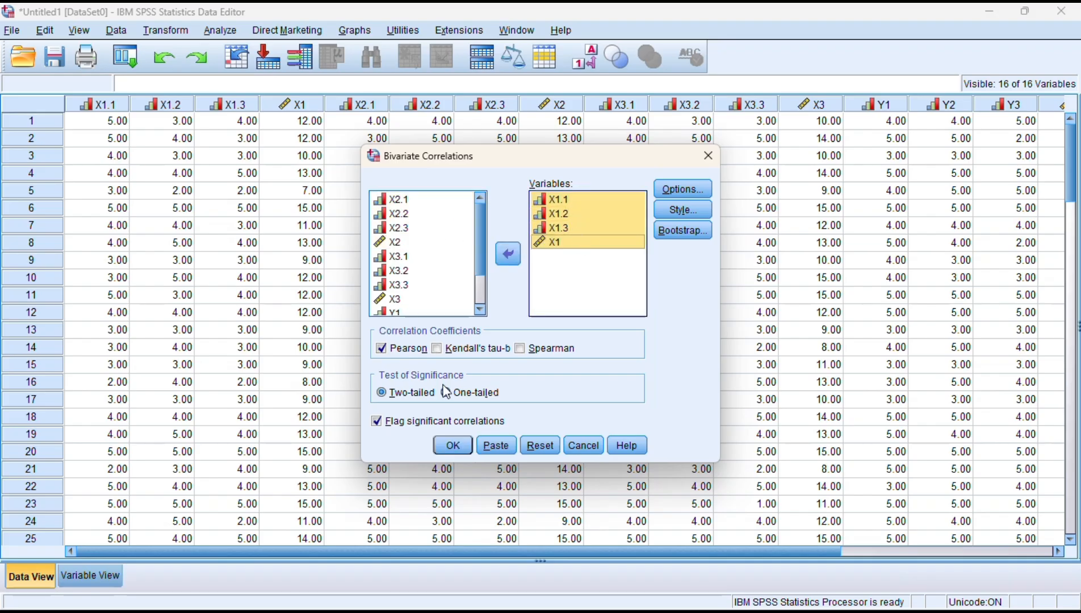
double_click(381, 351)
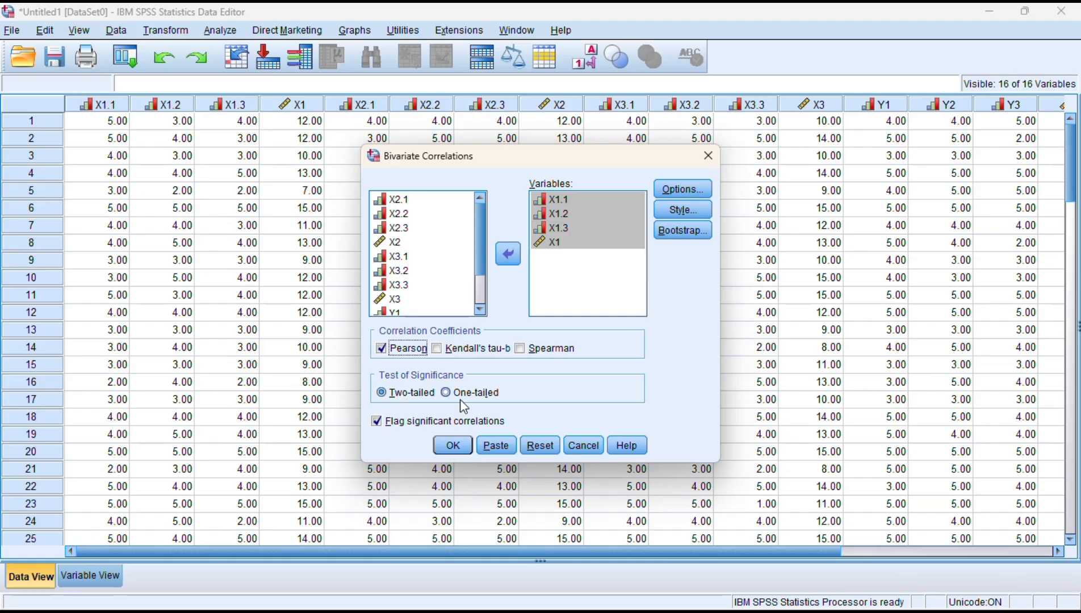
click(453, 446)
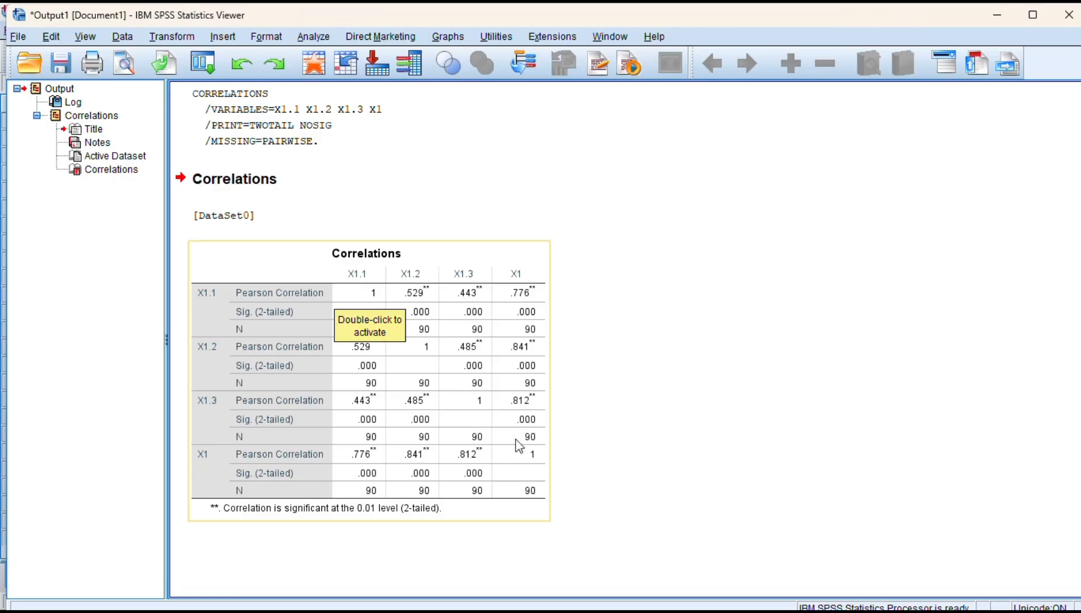
Step: Return to the data editor, reopen Bivariate Correlations and remove X1.1, X1.2, X1.3 and X1 from its variables
click(999, 16)
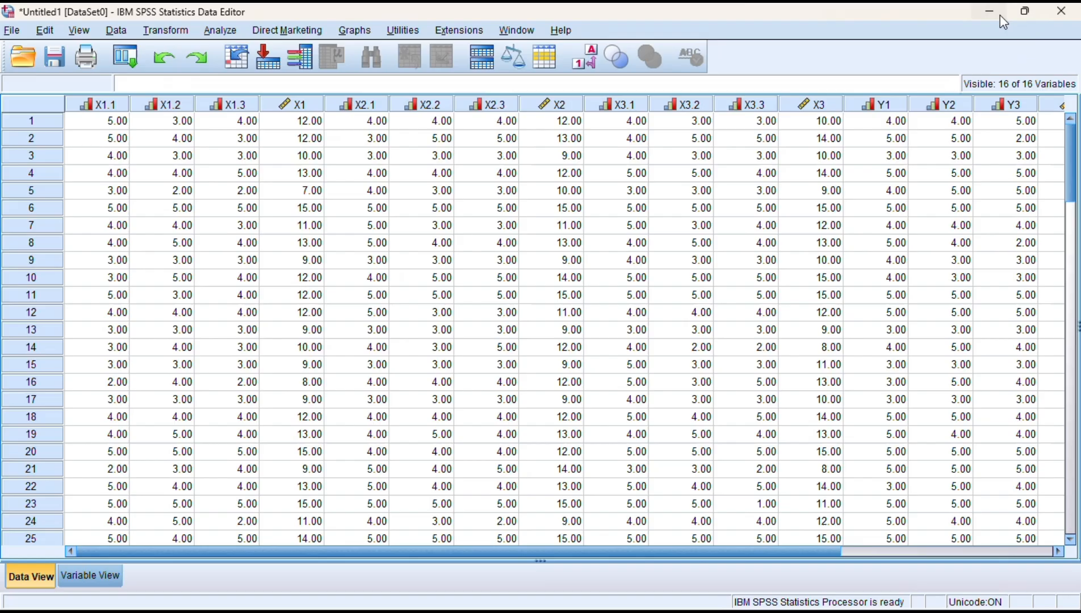
click(219, 31)
mouse_move(313, 184)
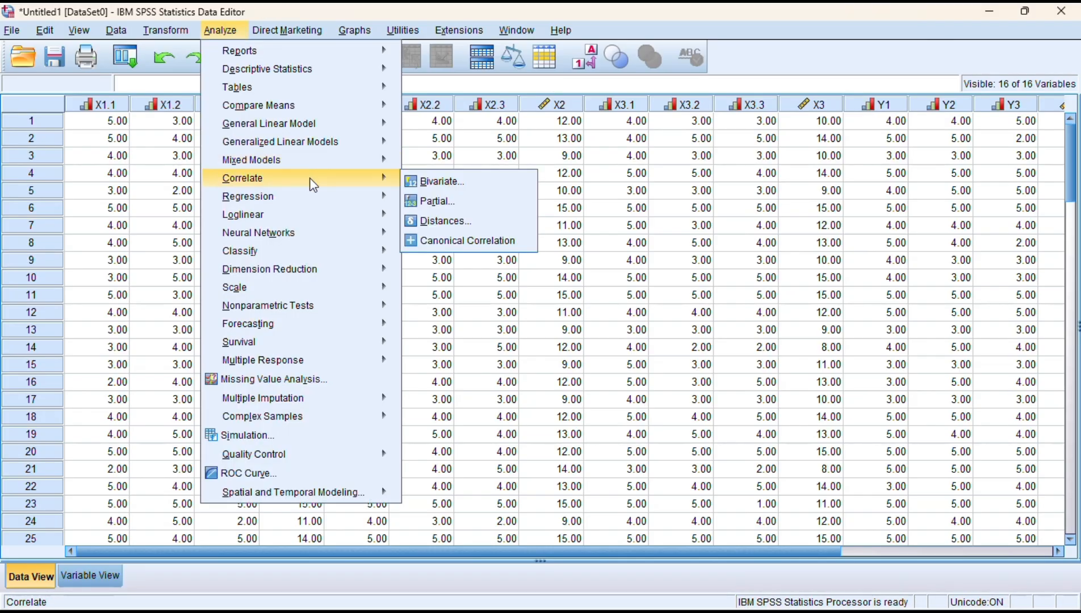
click(440, 182)
click(568, 200)
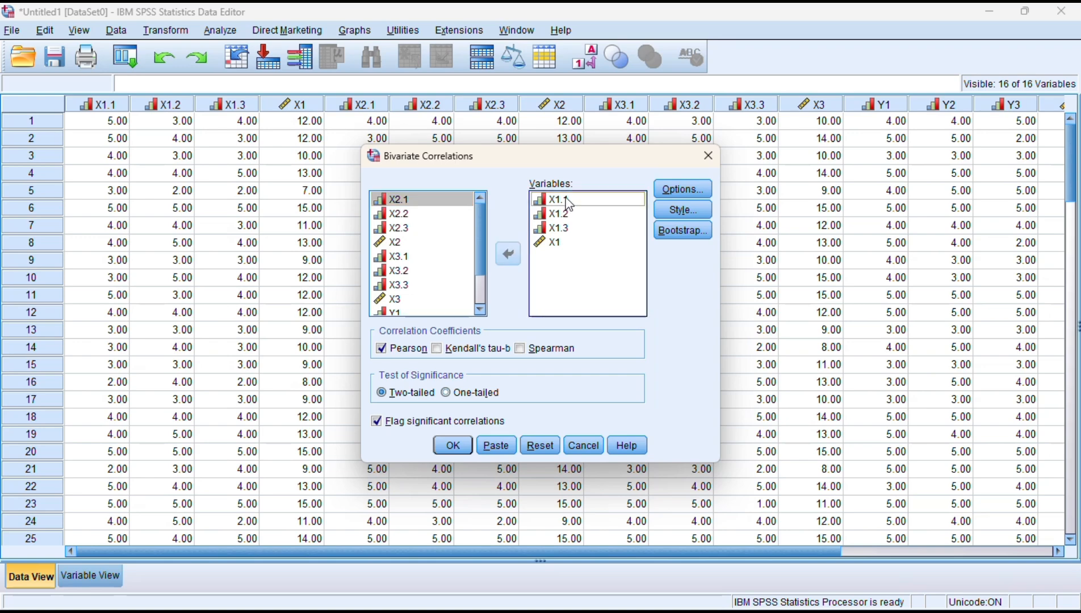
key(shift+Down)
key(shift+Down)
key(shift+Down)
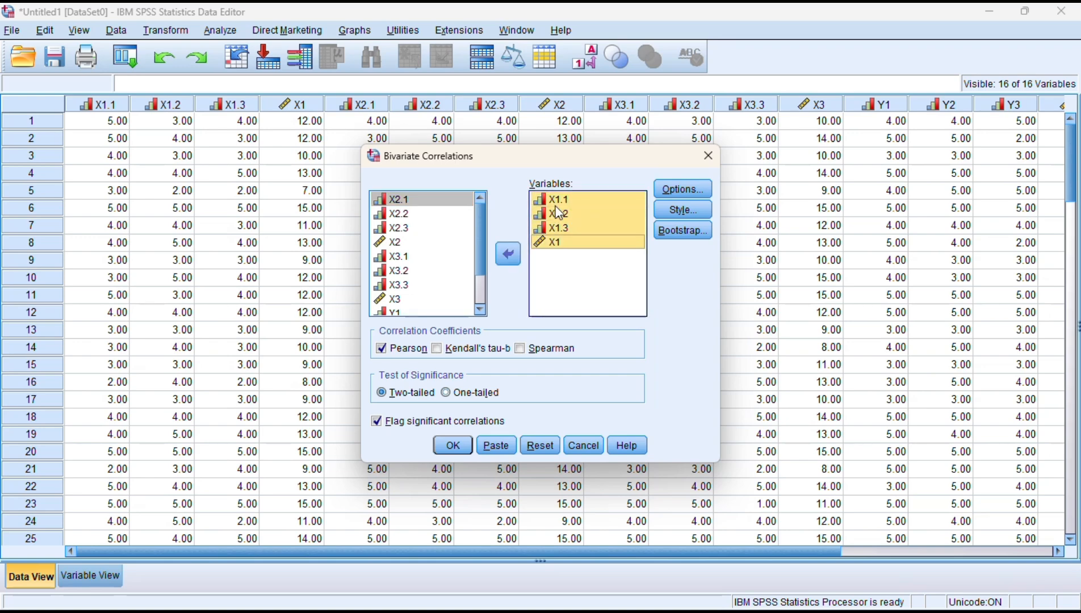
click(507, 254)
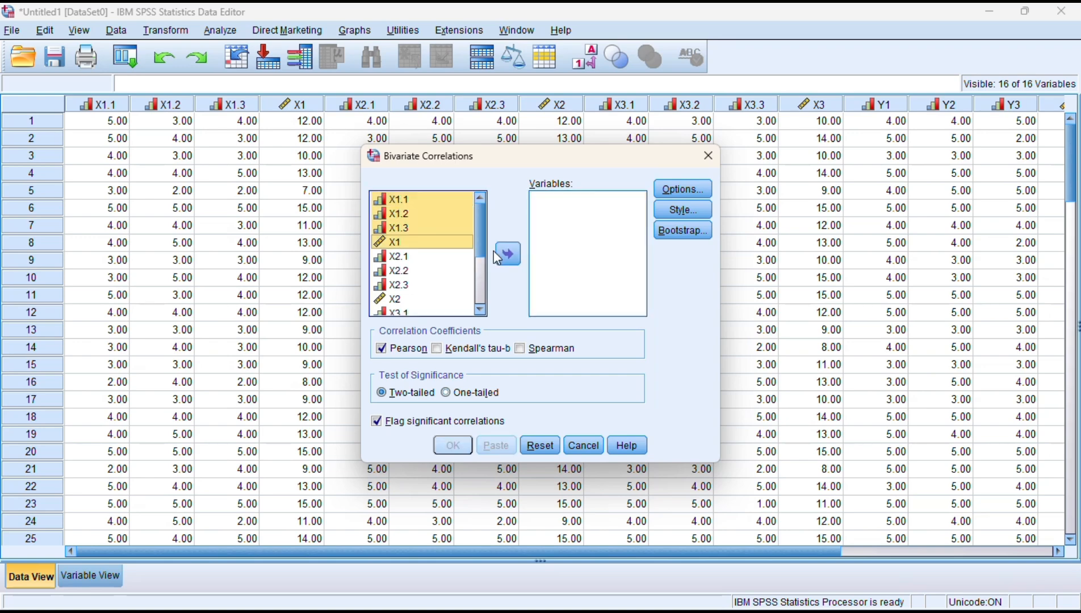
Step: Run the Pearson two-tailed correlation on X2.1, X2.2, X2.3 and X2 and view its output
click(391, 256)
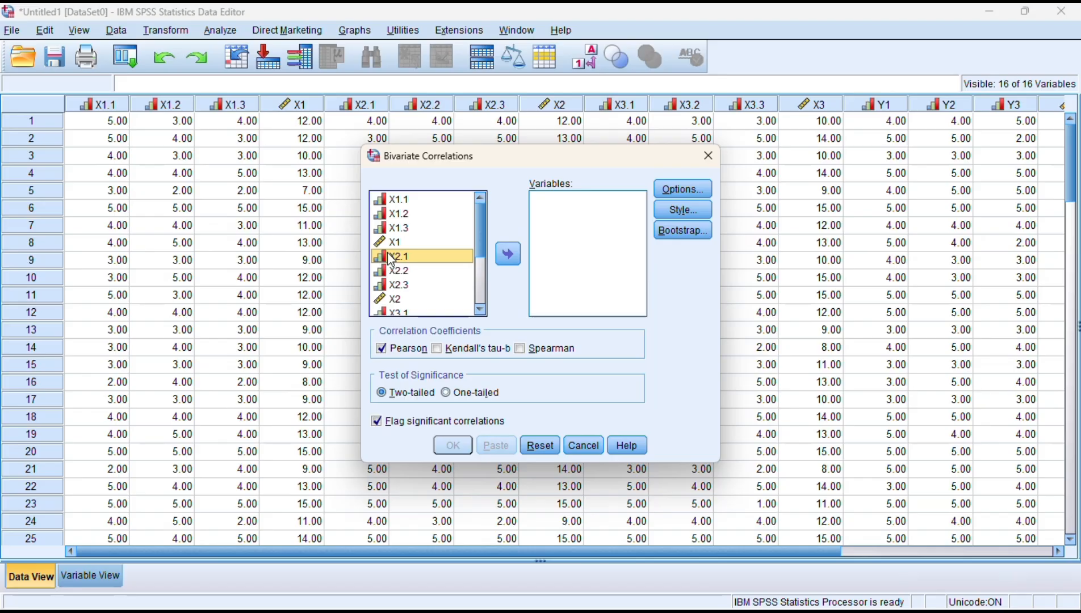
key(shift+Down)
key(shift+Down)
key(shift+Down)
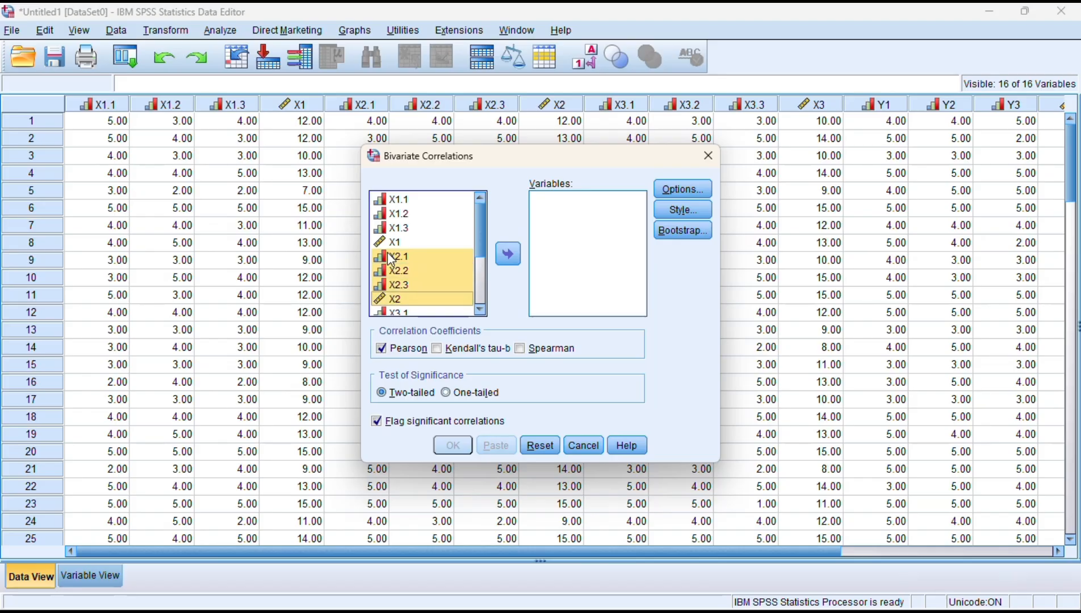
click(508, 255)
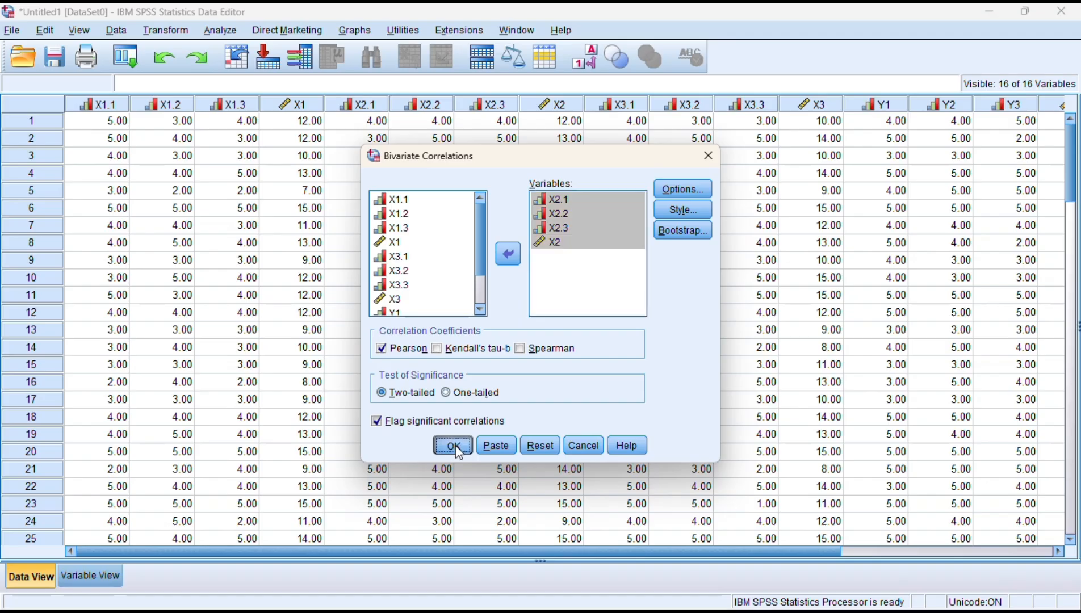
click(467, 446)
scroll(558, 325, down, 1)
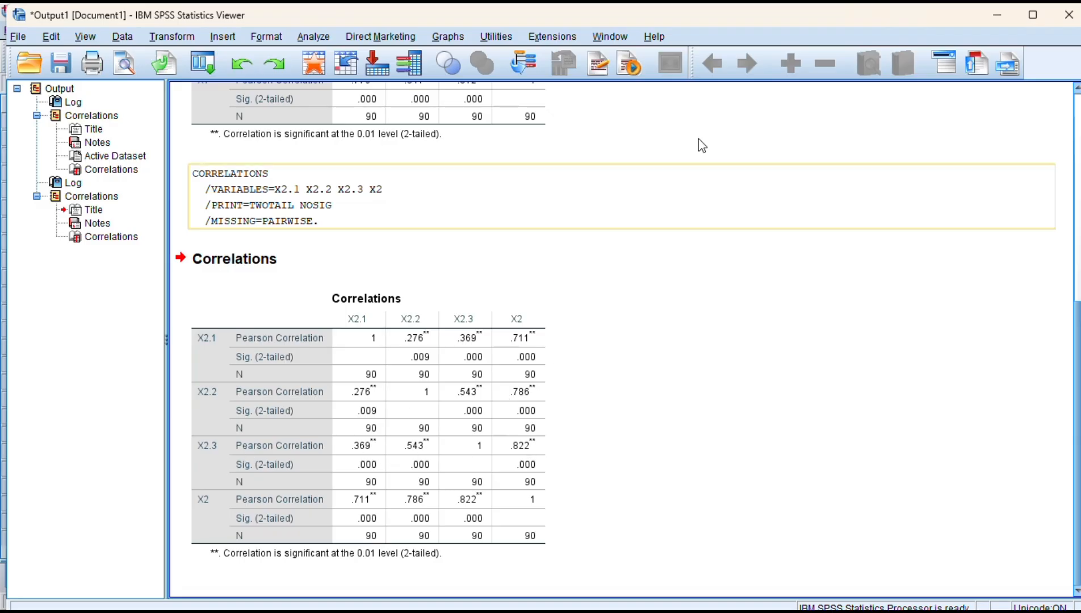
Step: Return to the data editor, reopen Bivariate Correlations and clear X2.1, X2.2, X2.3 and X2 from its variables
click(996, 10)
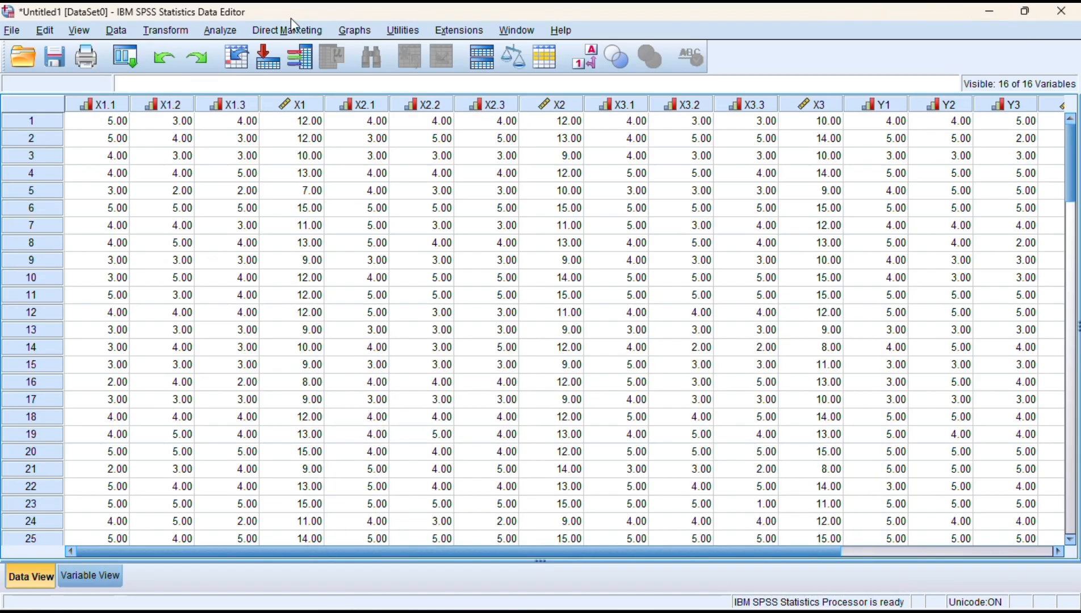
click(223, 33)
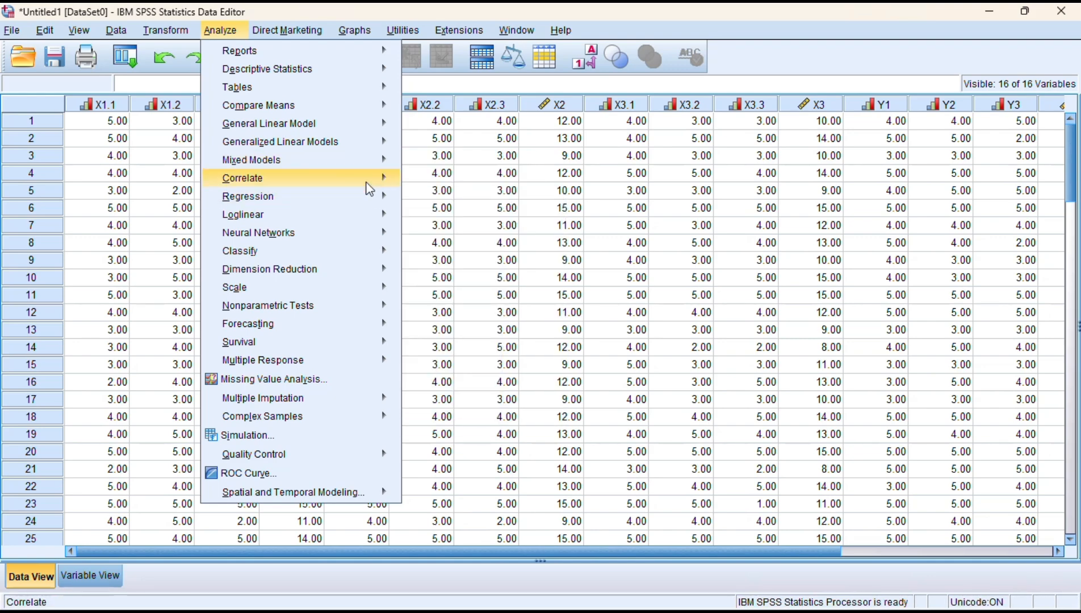
mouse_move(387, 181)
click(420, 182)
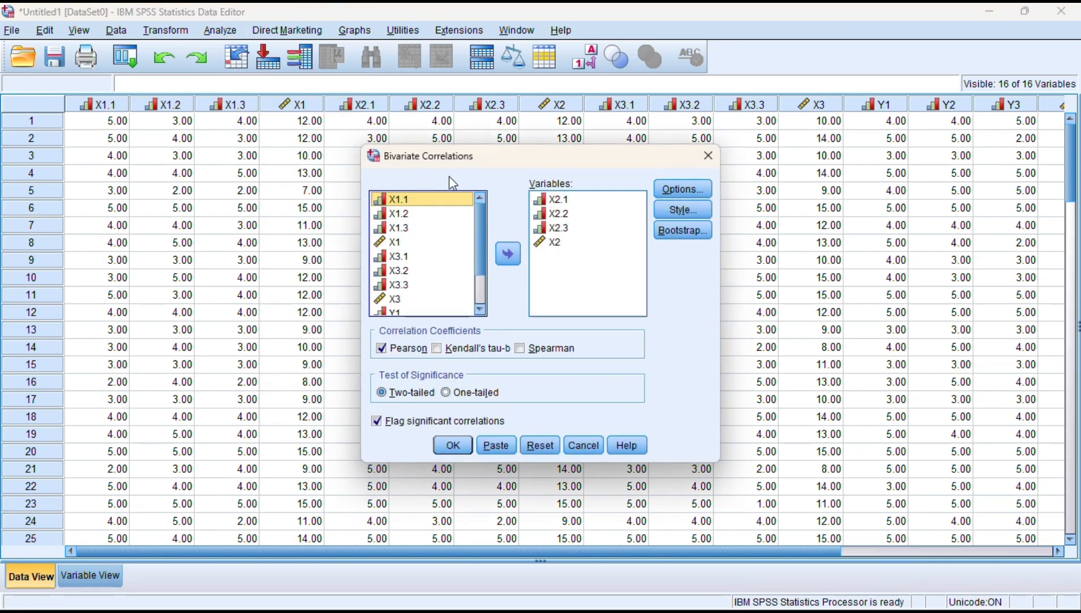
click(572, 199)
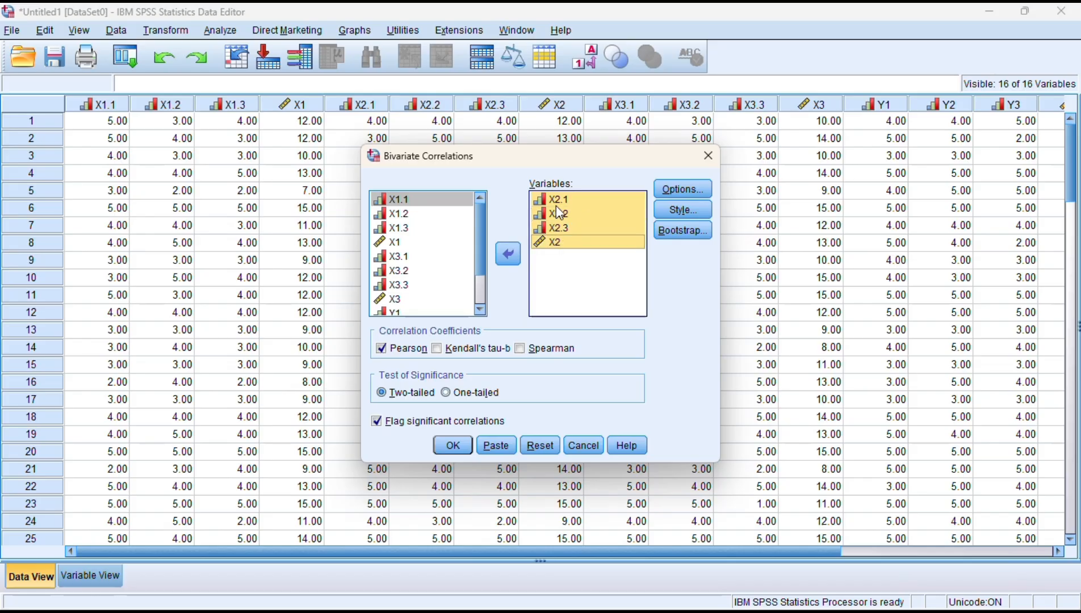
key(shift+End)
click(508, 254)
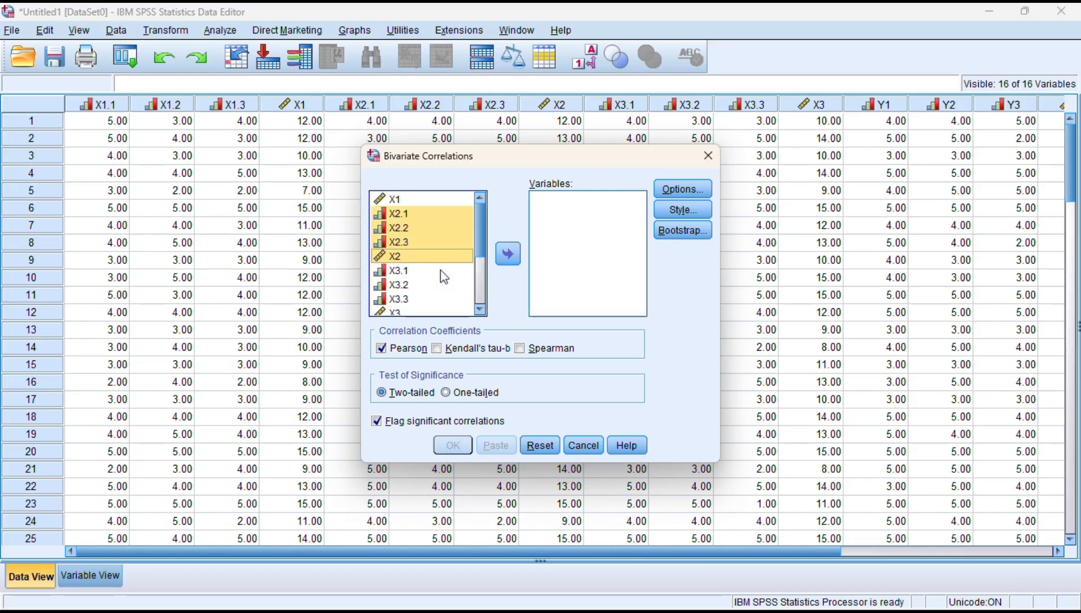
Step: Add X3.1, X3.2, X3.3 and X3 to the Bivariate Correlations variables and run the Pearson two-tailed analysis
click(391, 273)
key(shift+Down)
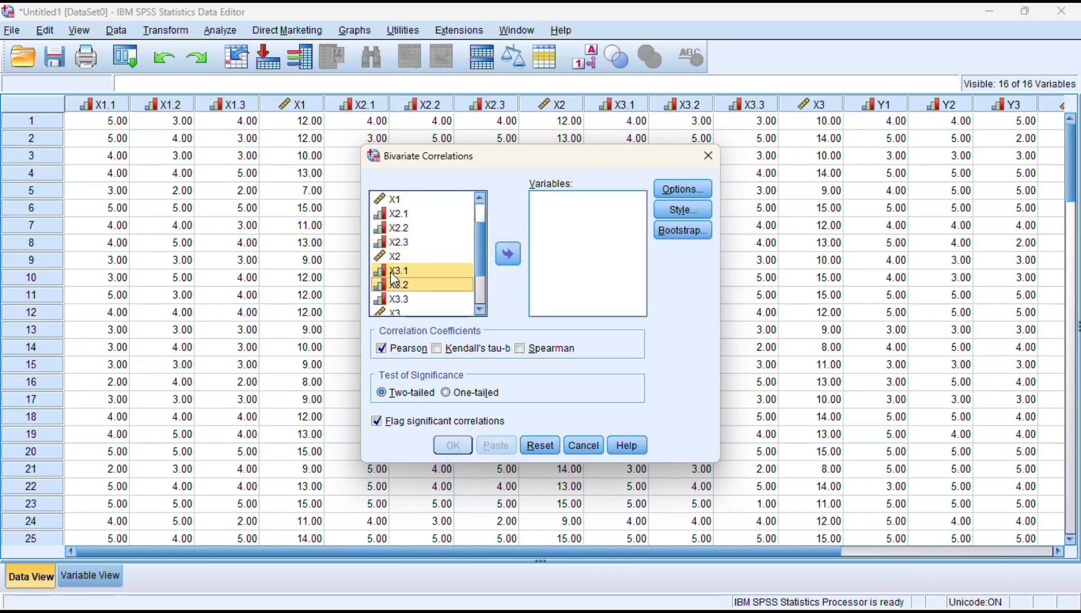
key(shift+Down)
key(shift+Down)
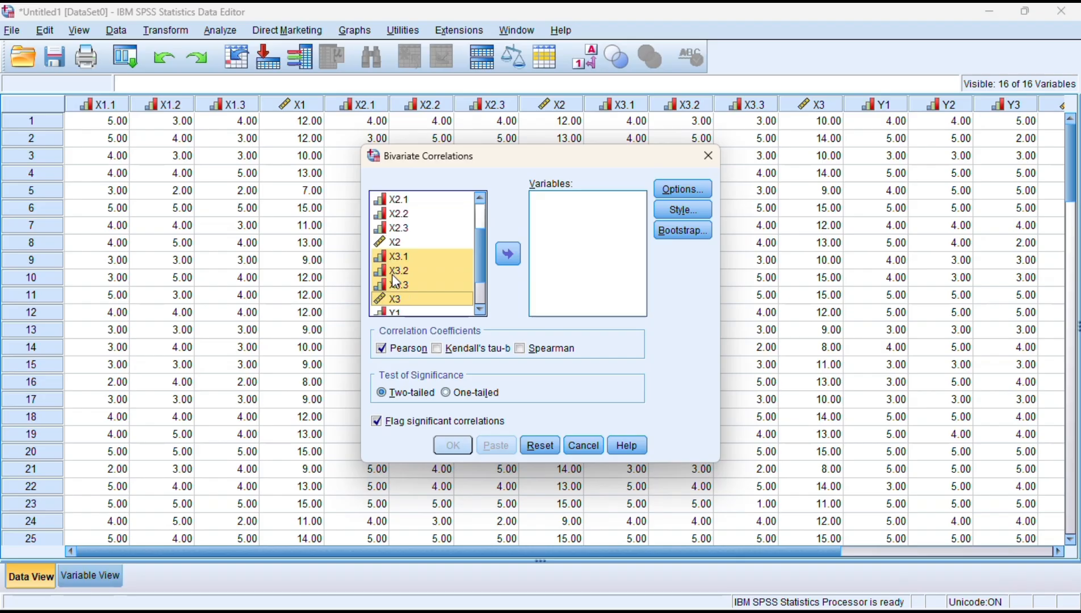
click(509, 254)
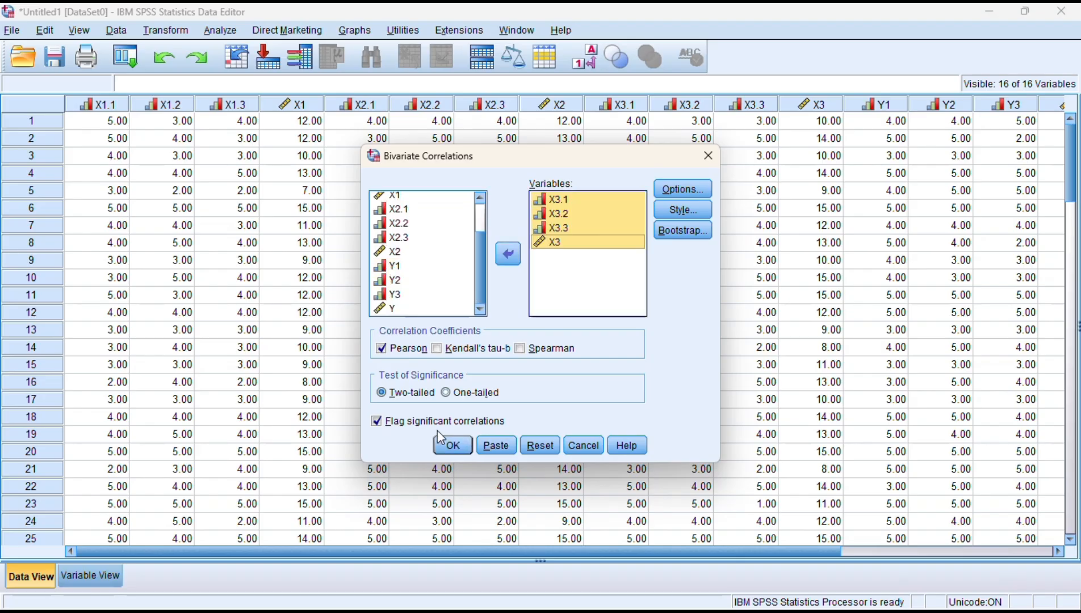
click(453, 446)
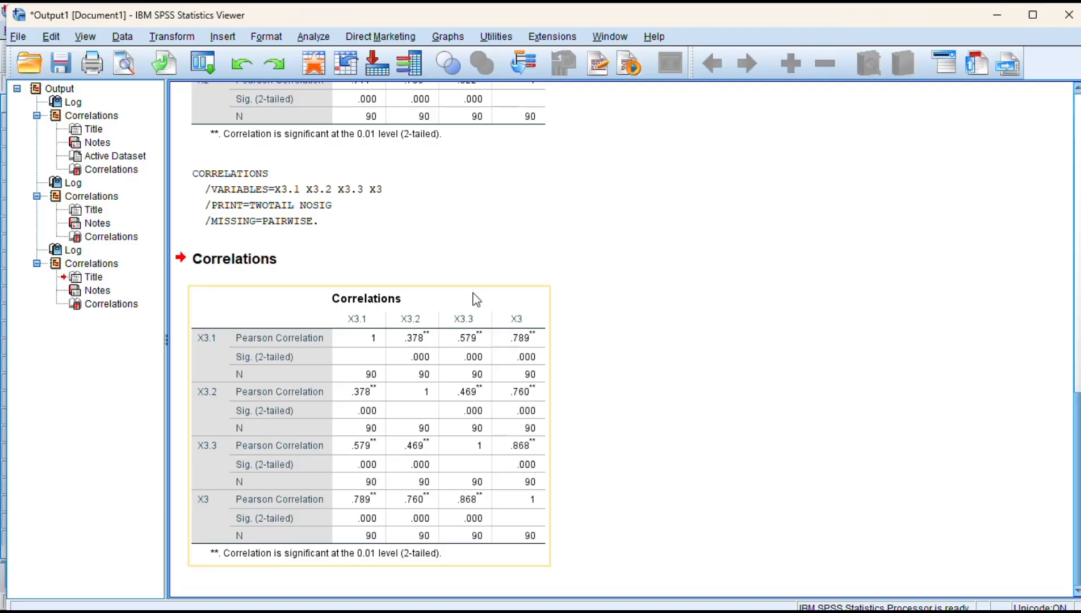
click(524, 230)
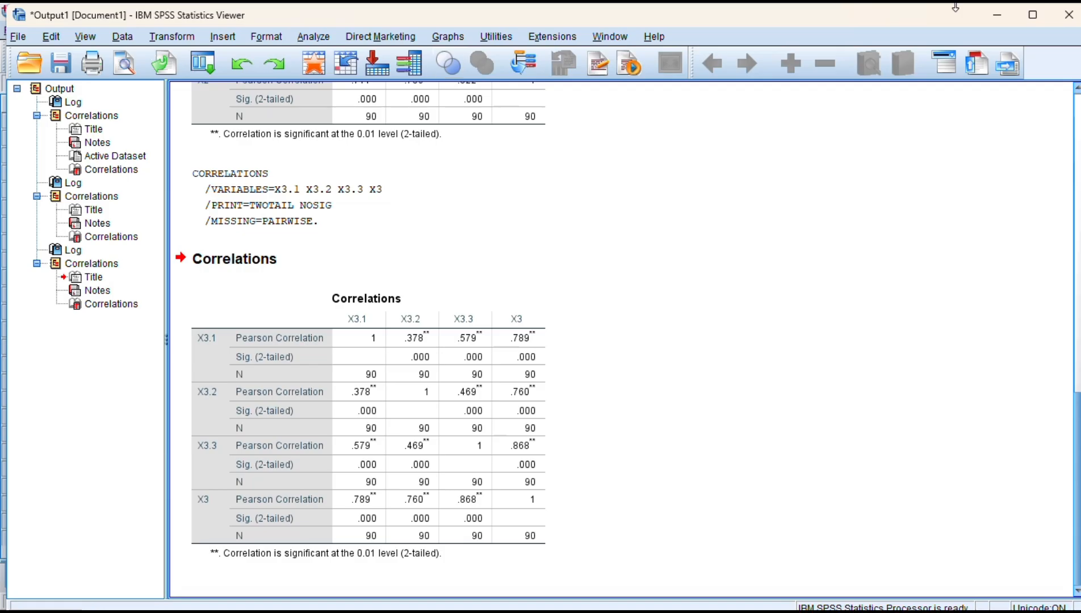
Step: Return to the data editor, reopen Bivariate Correlations and take X3.1, X3.2, X3.3 and X3 out of its variables
click(997, 14)
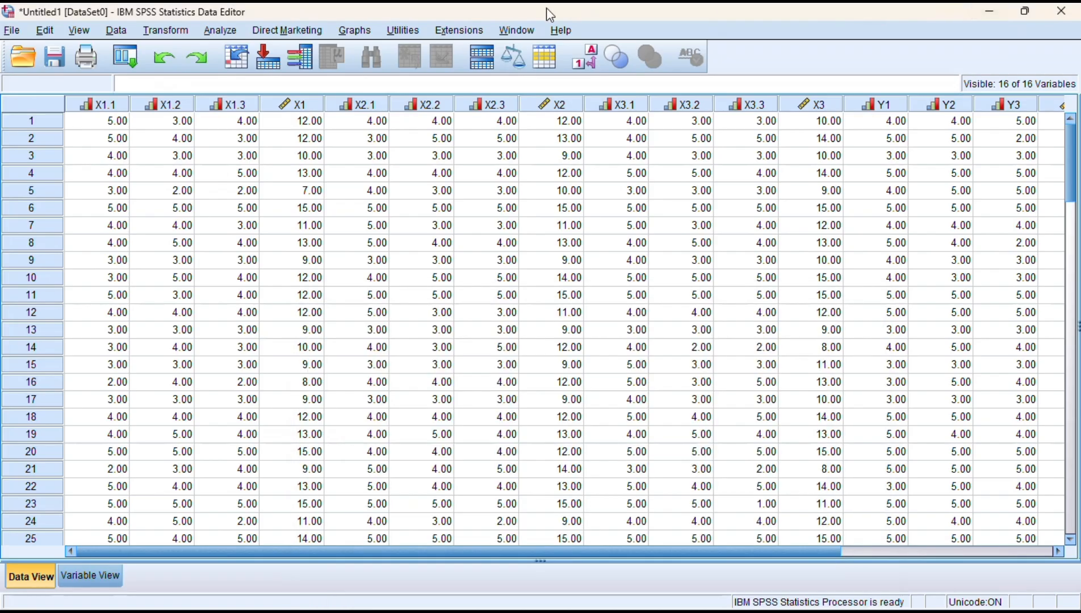
click(221, 31)
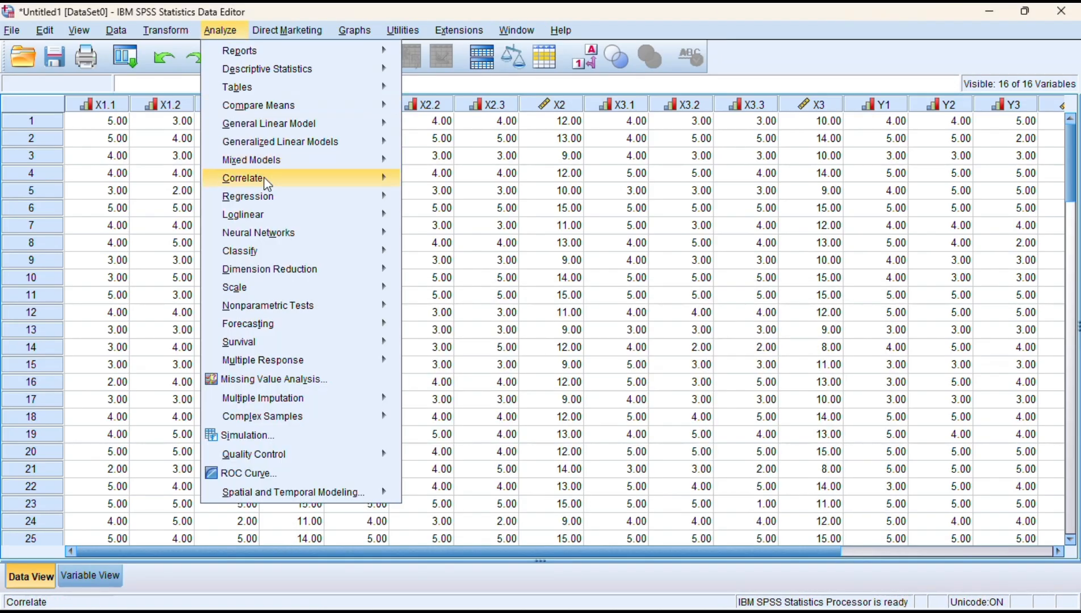
mouse_move(290, 180)
click(432, 181)
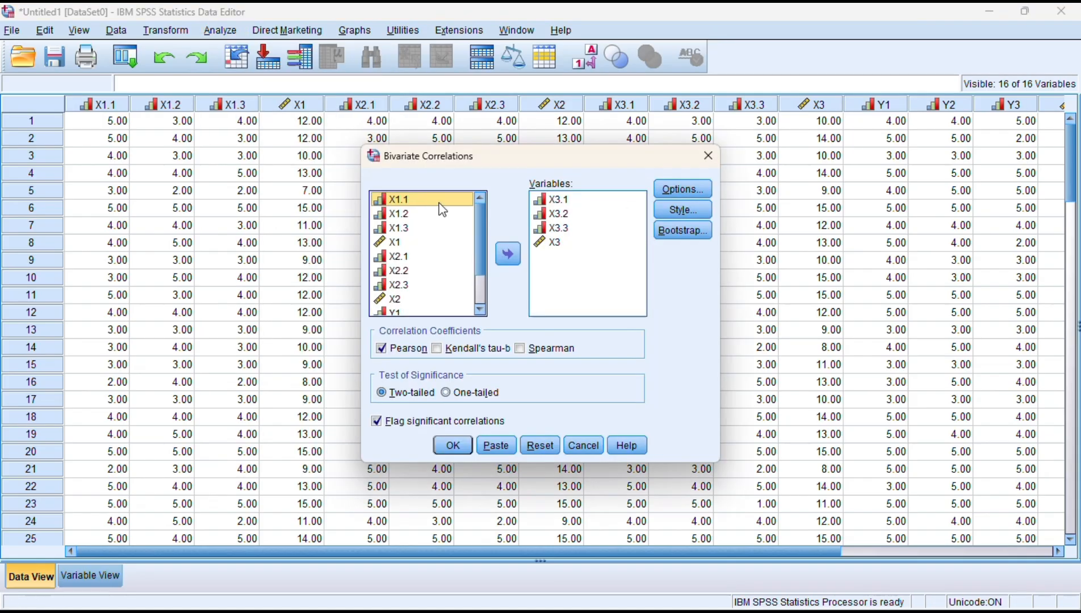
click(582, 202)
key(shift+Down)
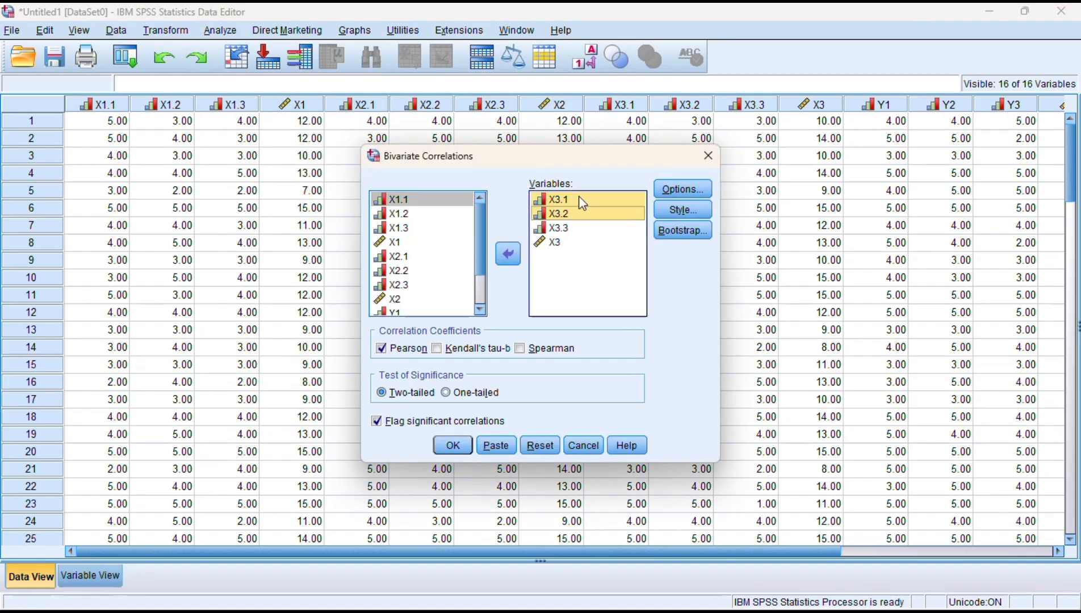
key(shift+Down)
key(shift+Down)
click(507, 256)
Step: Run the Pearson two-tailed correlation on Y1, Y2, Y3 and Y, and review the correlation tables back to X1
scroll(423, 267, down, 3)
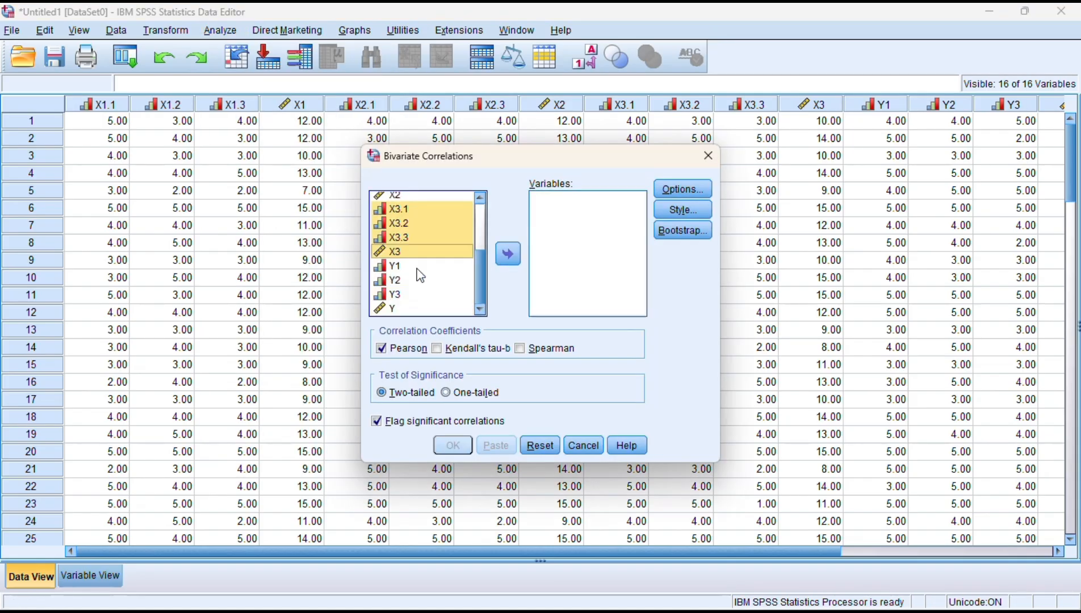
click(393, 266)
key(shift+Down)
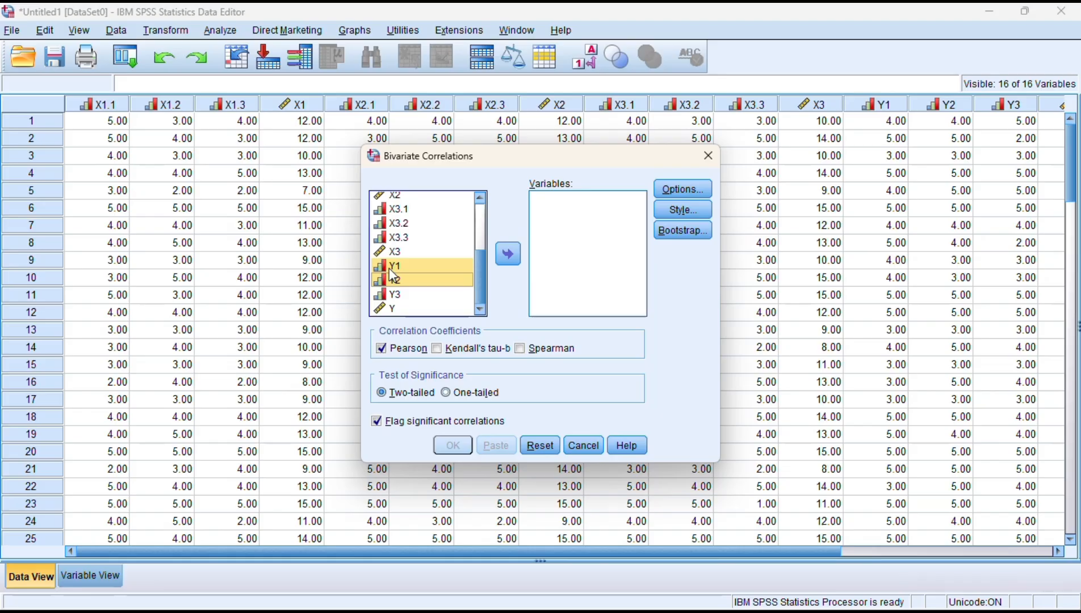
key(shift+Down)
key(shift+Down)
click(508, 254)
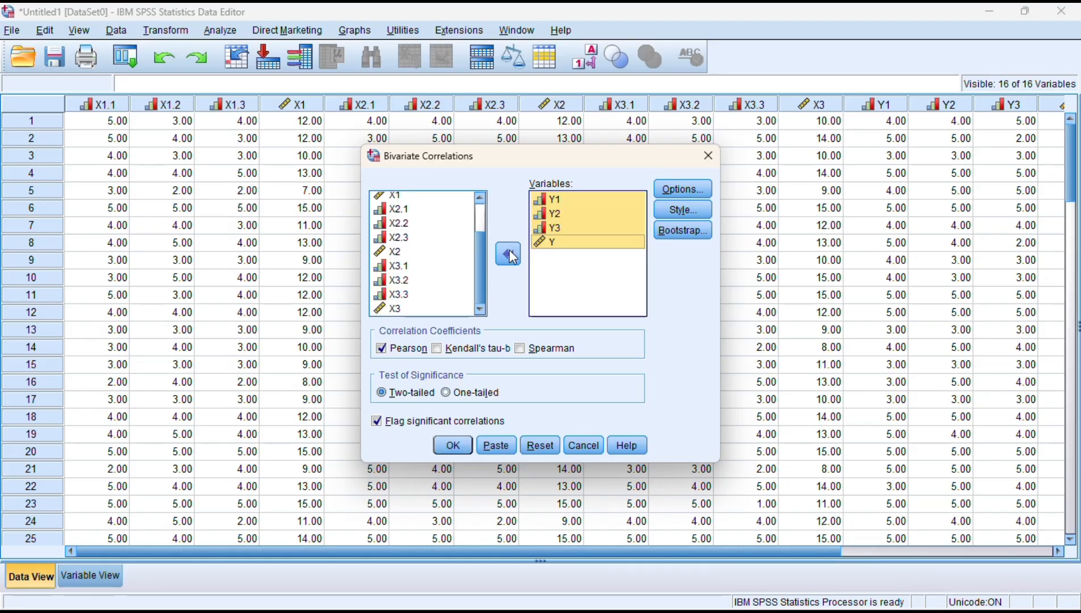
click(467, 445)
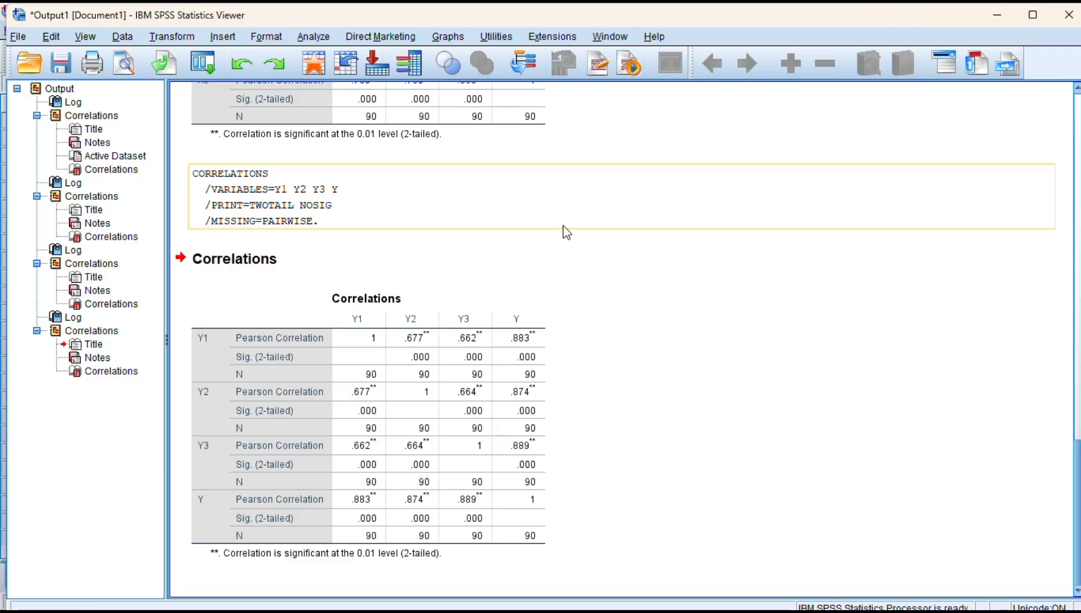
scroll(566, 233, up, 10)
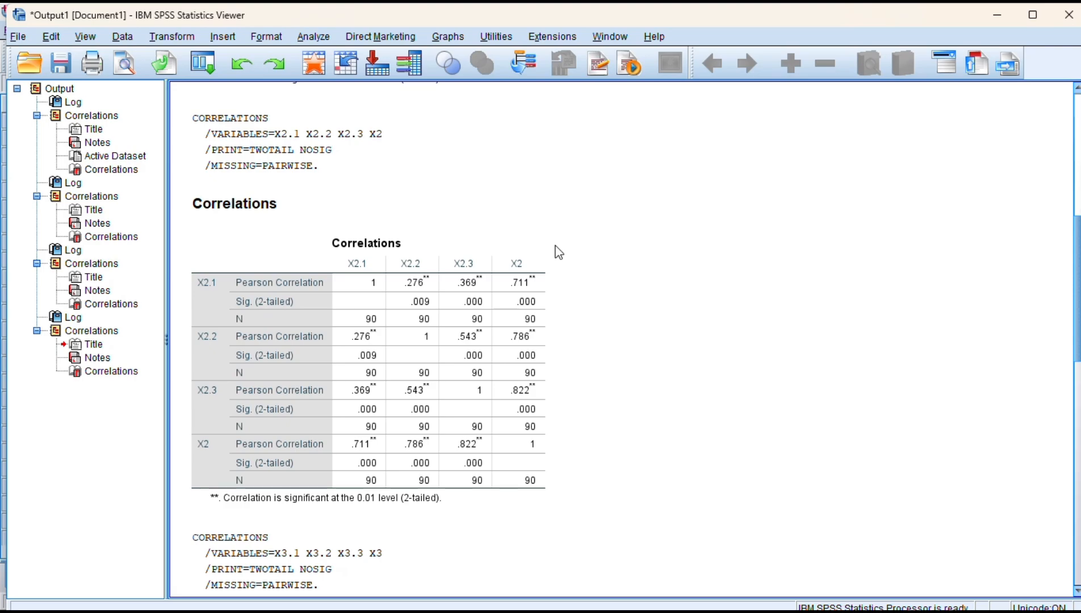
scroll(559, 253, up, 7)
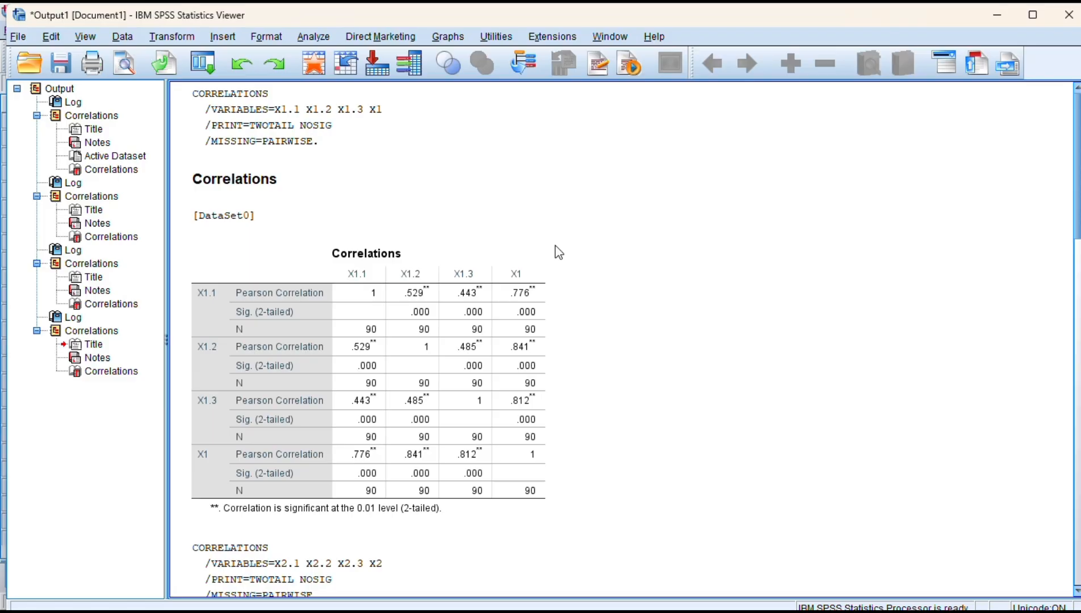
Step: Return to the data editor, open Reliability Analysis and add X1.1, X1.2 and X1.3 as its items
click(1000, 14)
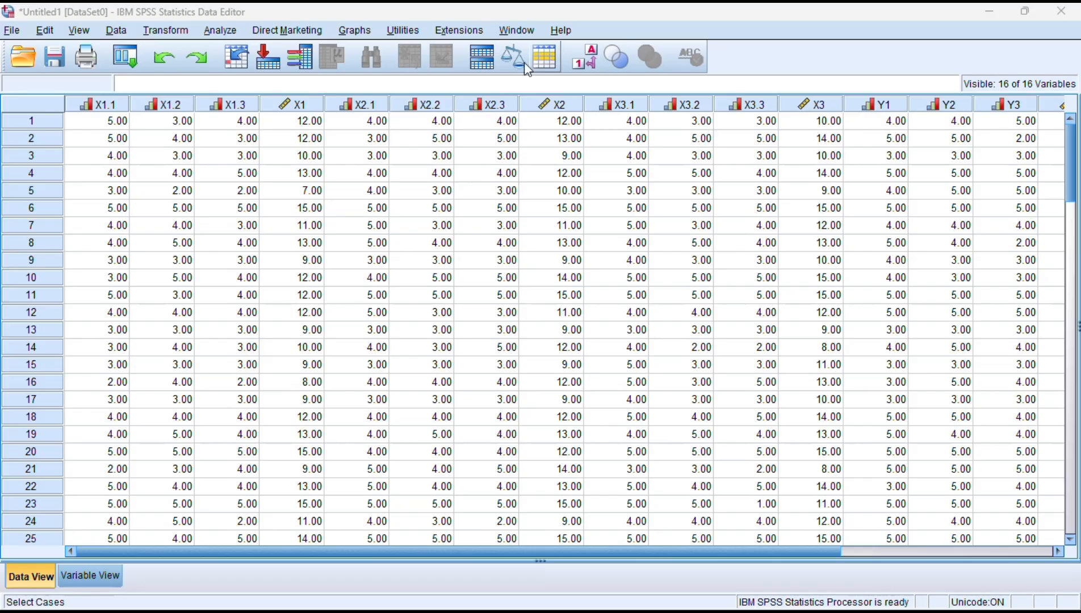
click(219, 30)
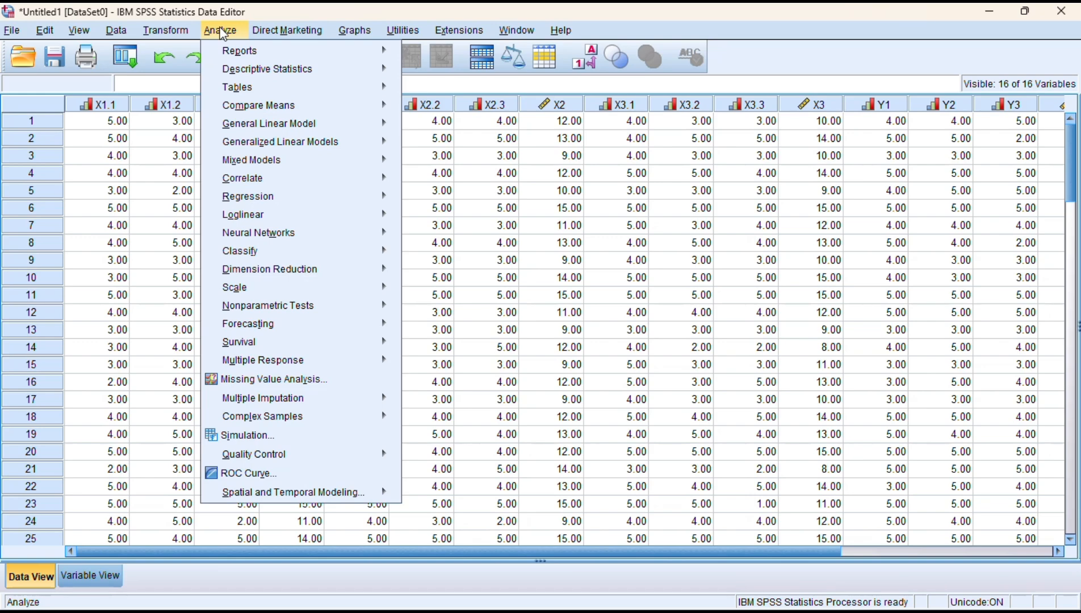
mouse_move(300, 293)
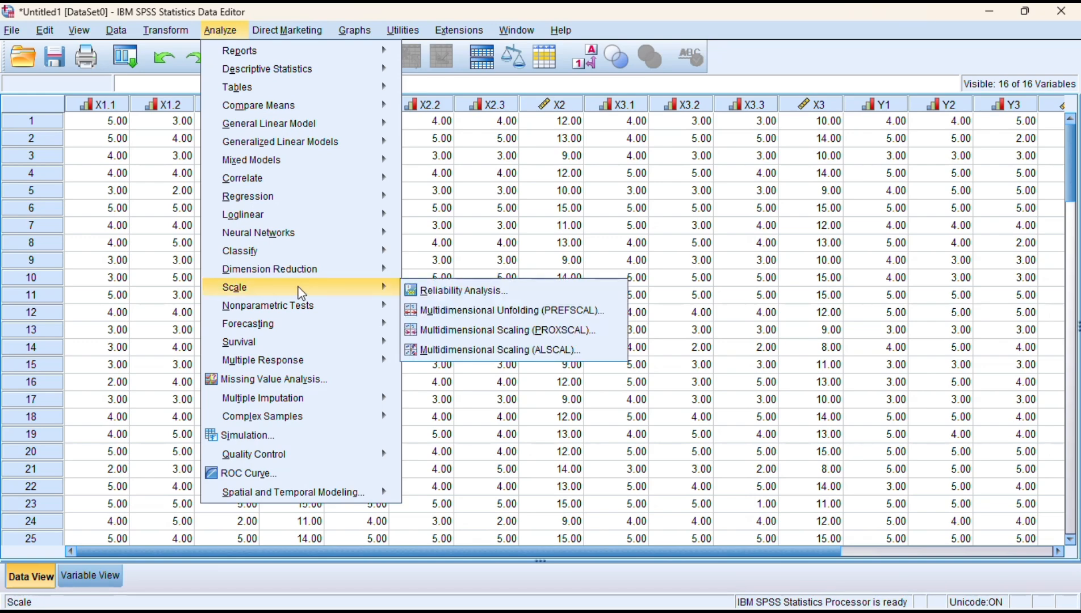
click(429, 290)
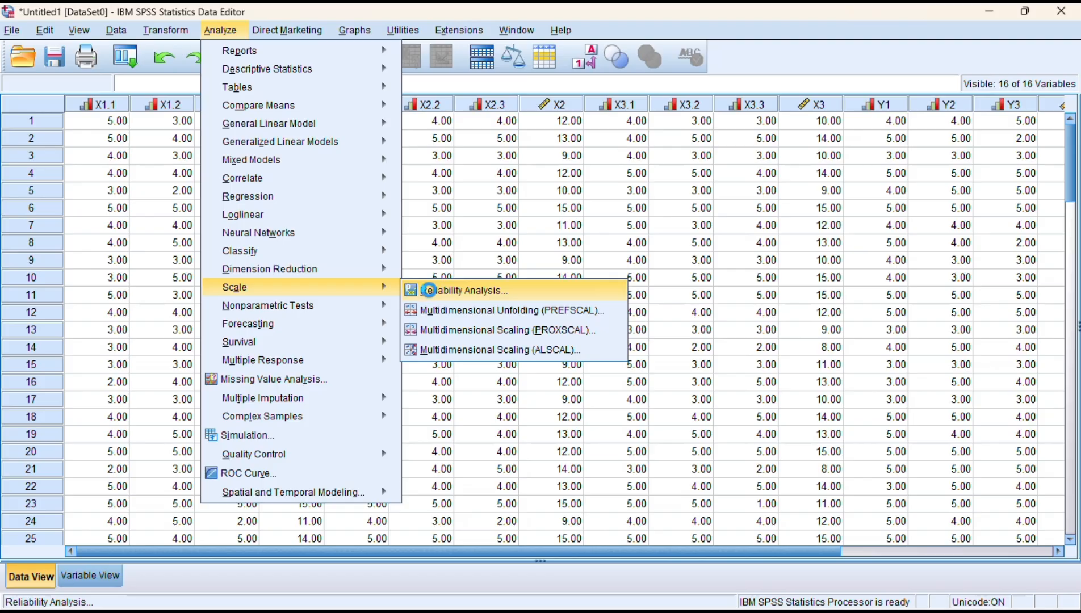
click(373, 231)
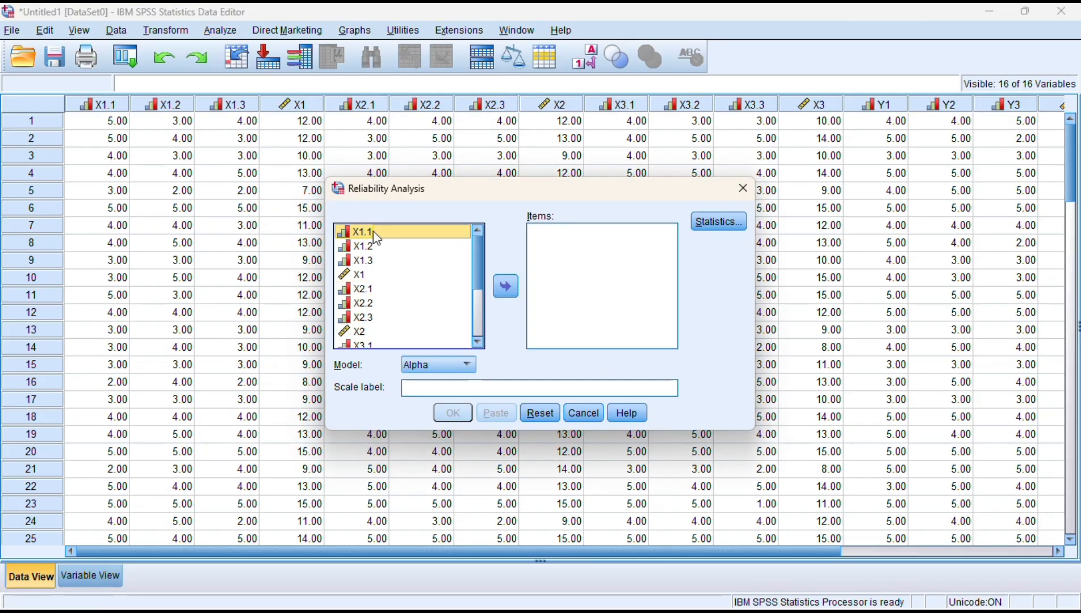
key(shift+Down)
key(shift+Down)
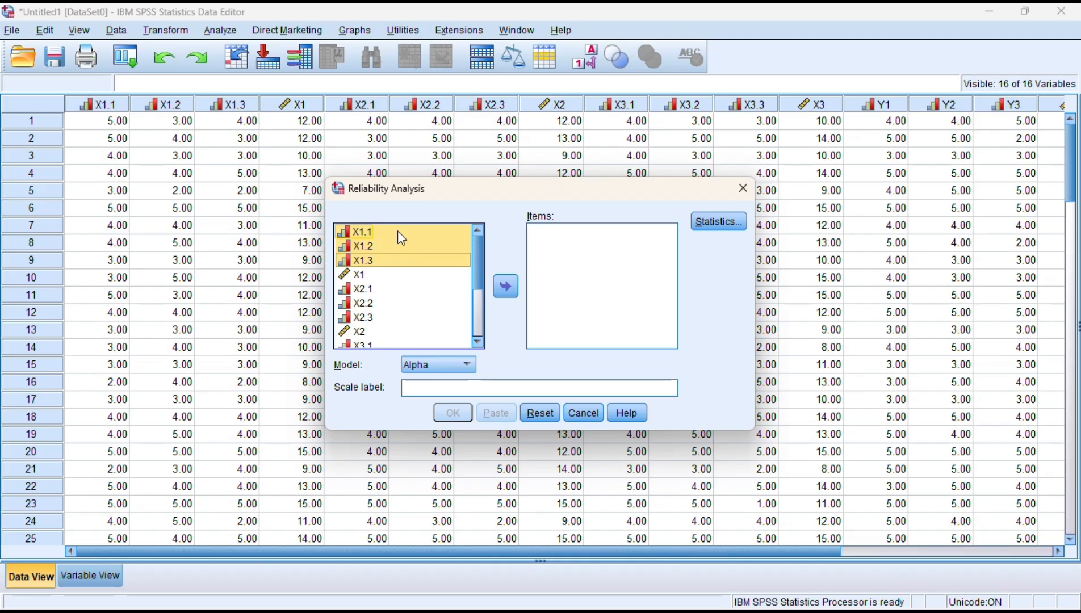
click(502, 286)
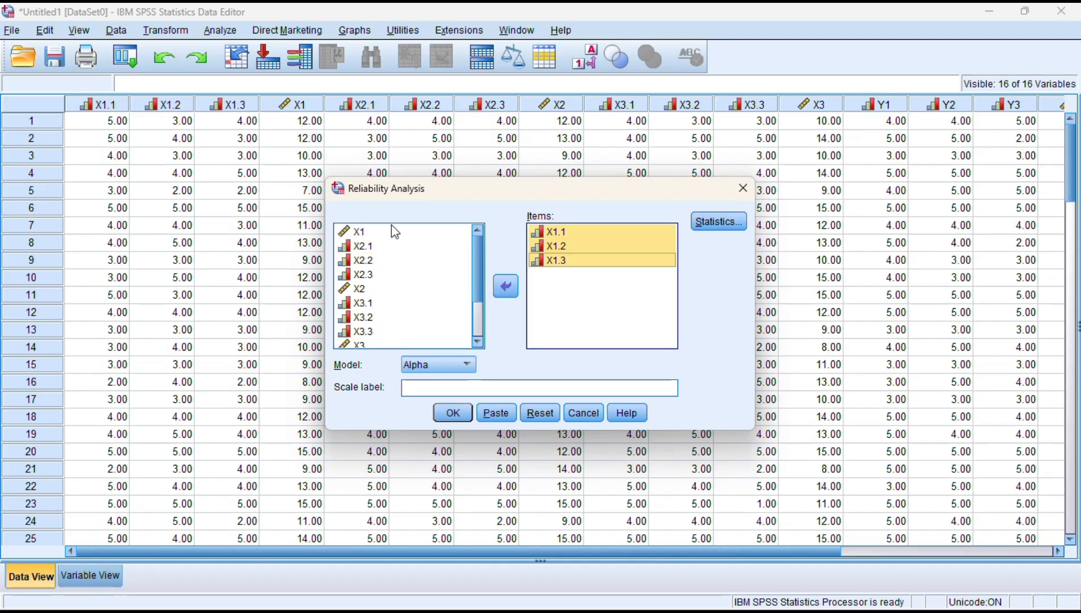
Step: Run the reliability analysis of the X1 items with the Alpha model and view the Reliability Statistics table
click(437, 368)
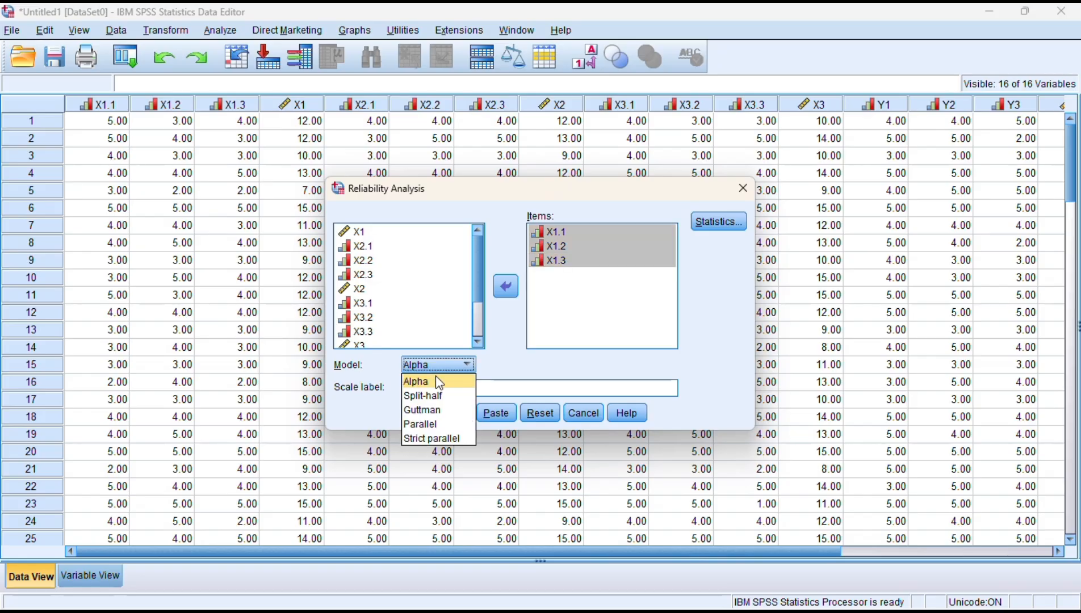
click(438, 381)
click(455, 418)
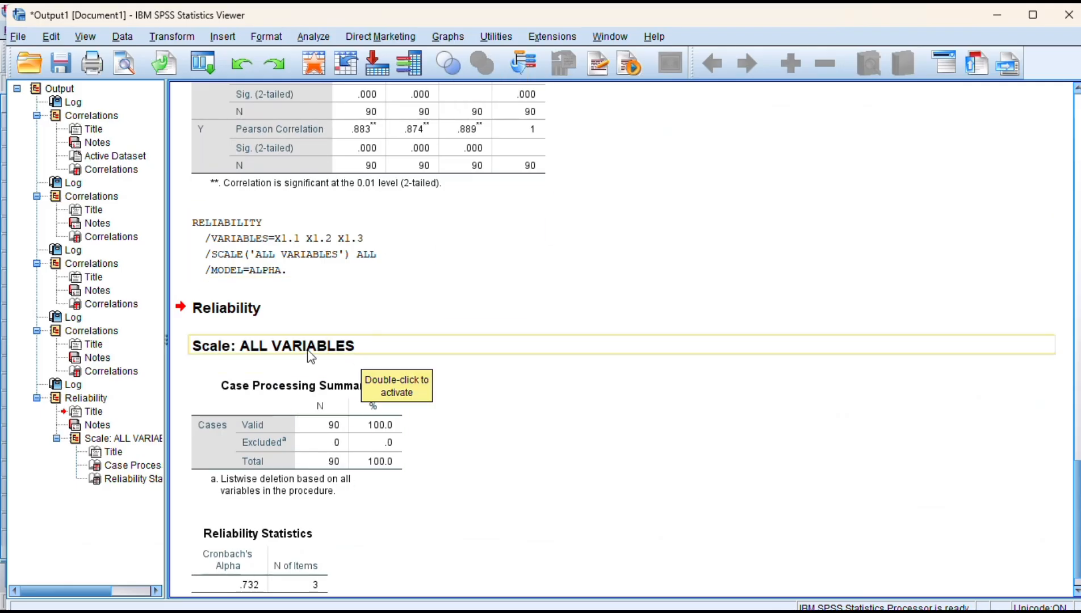
scroll(287, 455, down, 1)
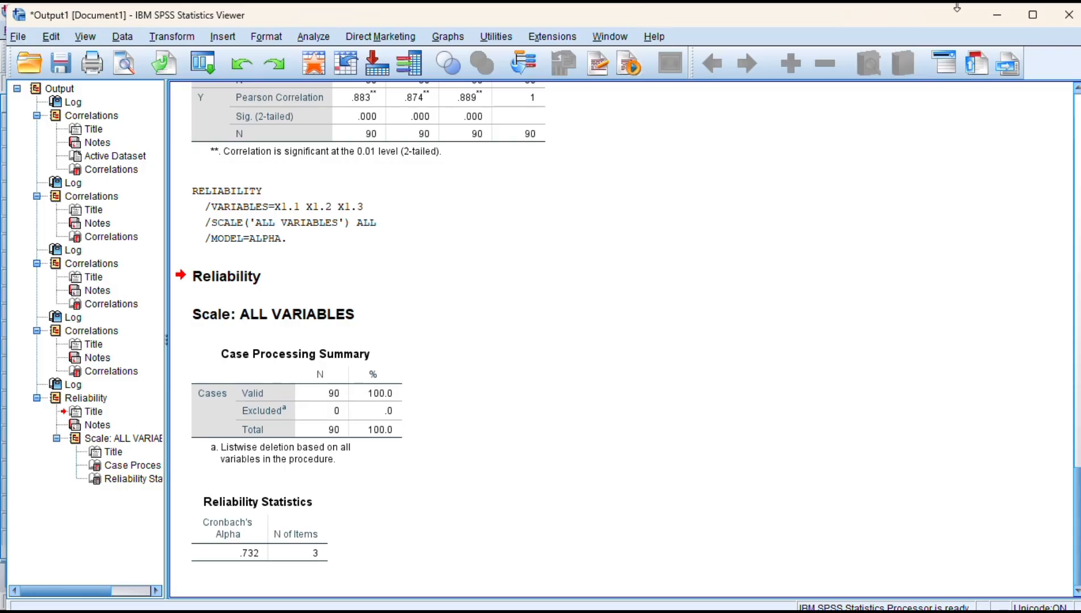
Step: Return to the data editor, reopen Reliability Analysis and remove X1.1, X1.2 and X1.3 from its items
click(993, 18)
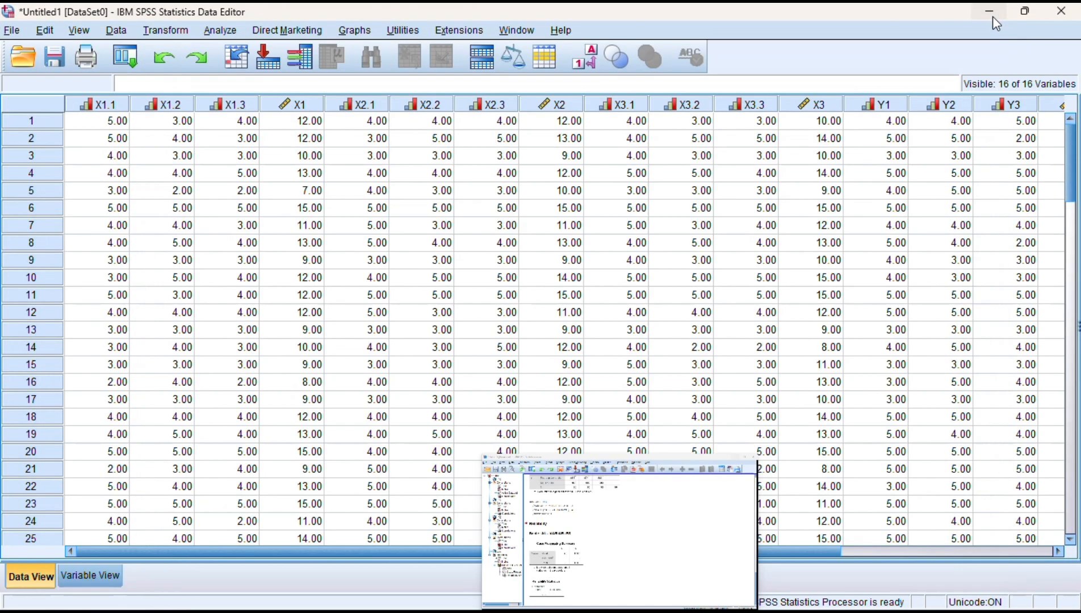
click(215, 31)
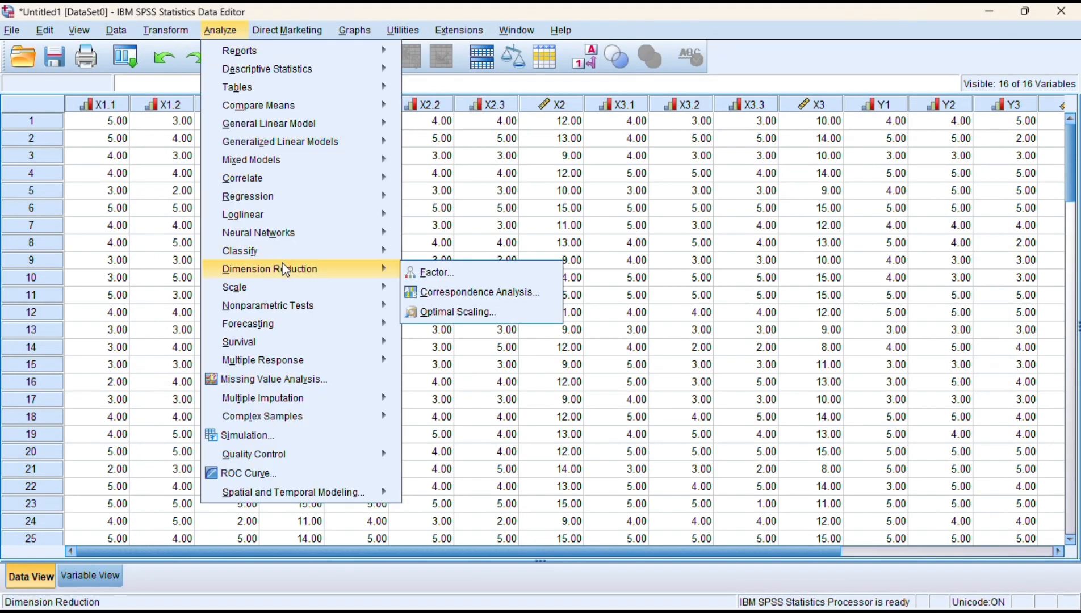
mouse_move(284, 285)
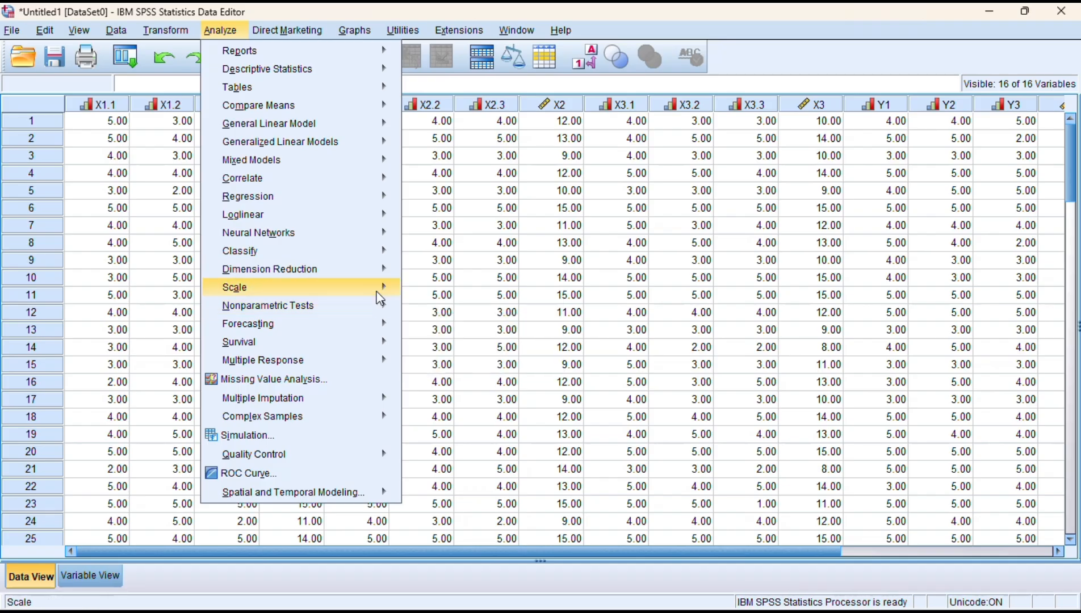
click(427, 281)
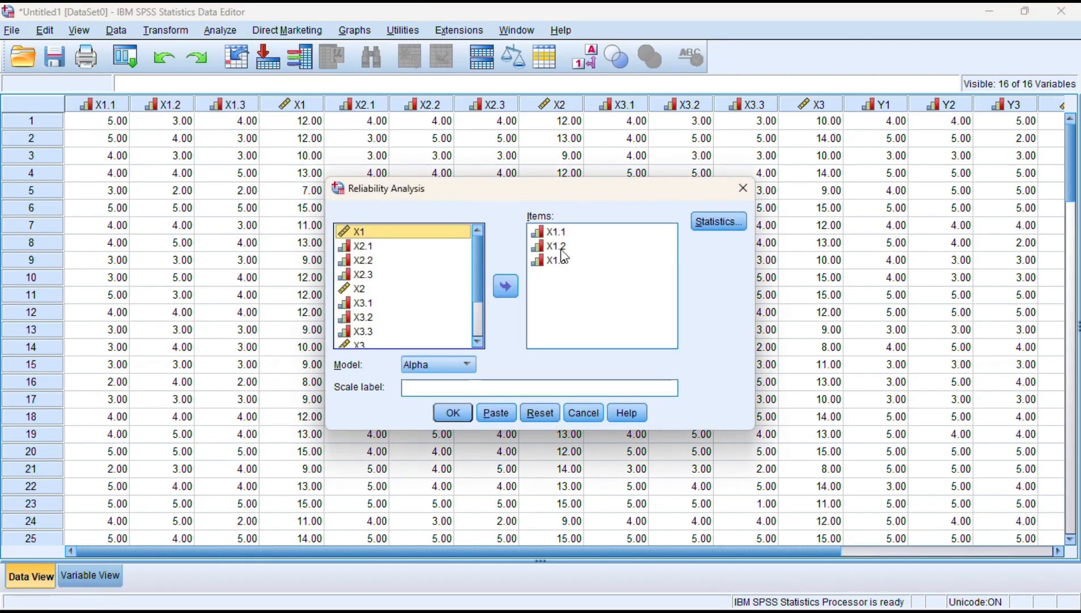
drag(571, 230, 562, 260)
click(505, 286)
Step: Add X2.1, X2.2 and X2.3 as reliability items, run the Alpha analysis and review its output tables
click(363, 294)
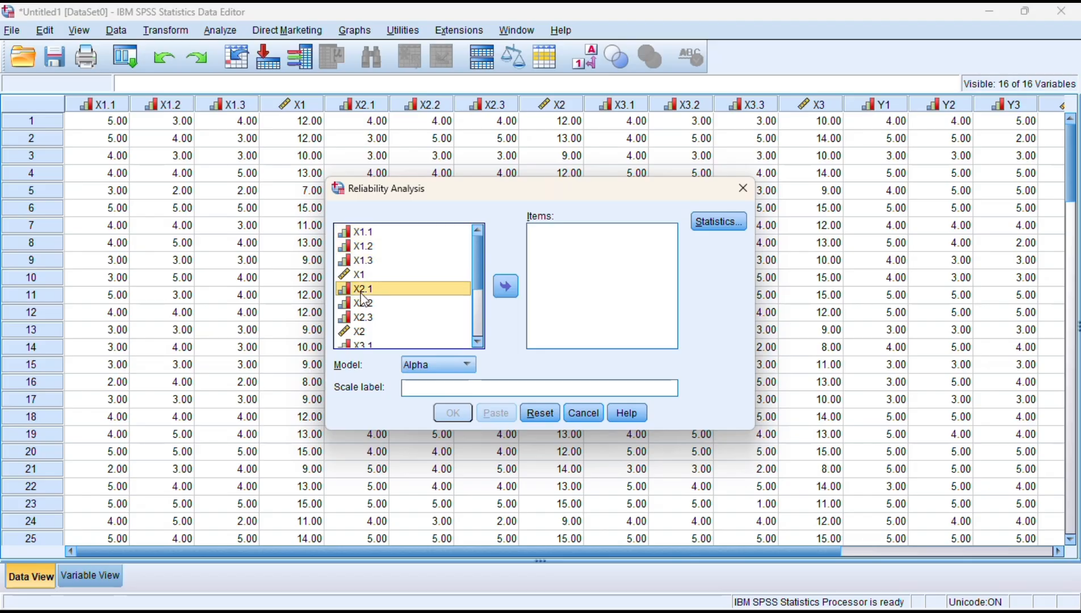
key(shift+Down)
key(shift+Down)
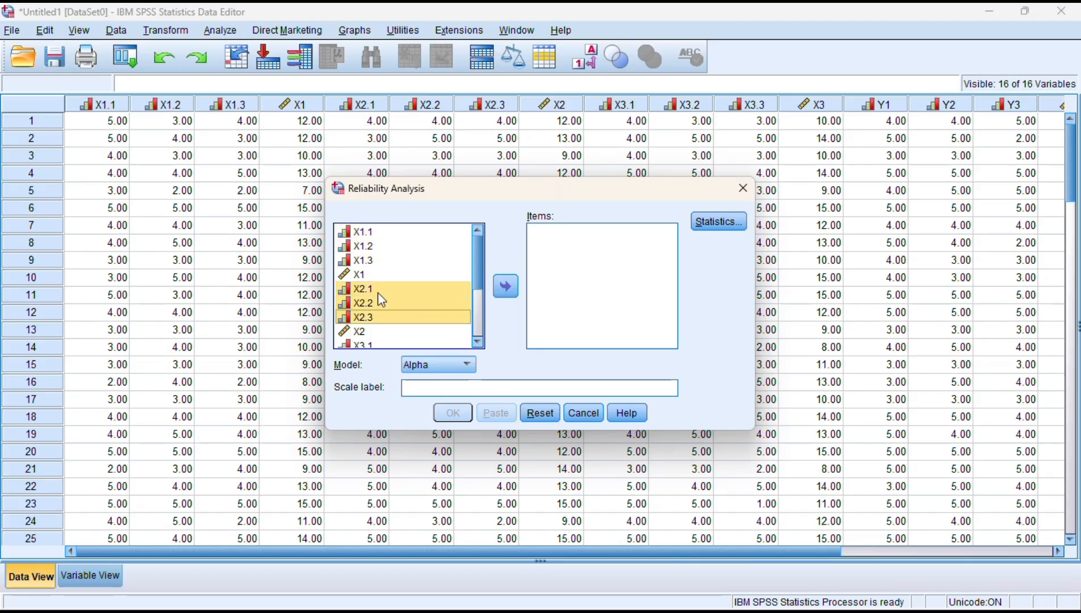
click(506, 289)
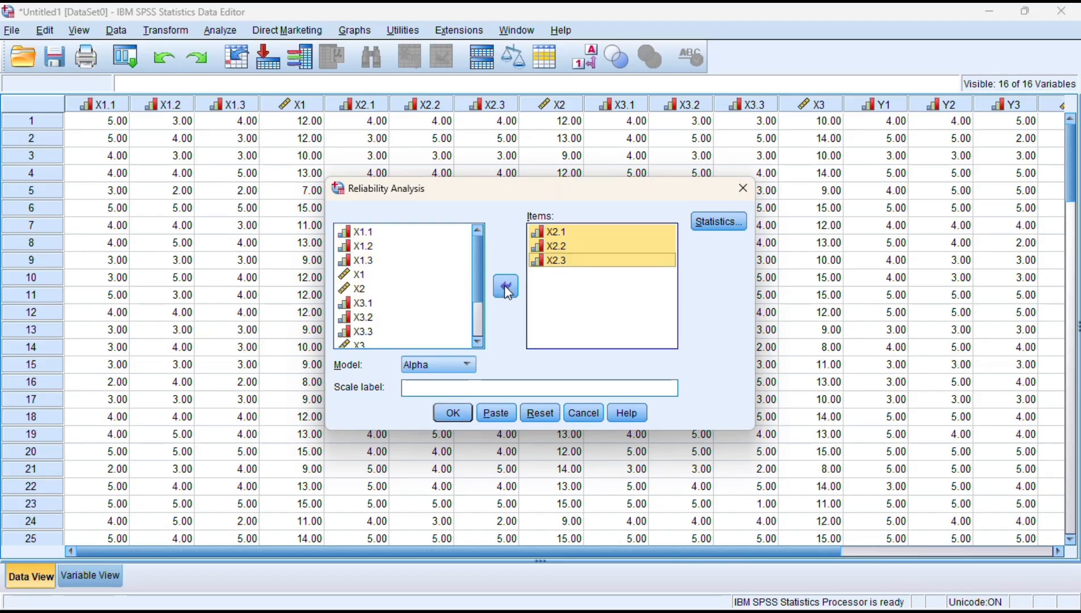
click(453, 413)
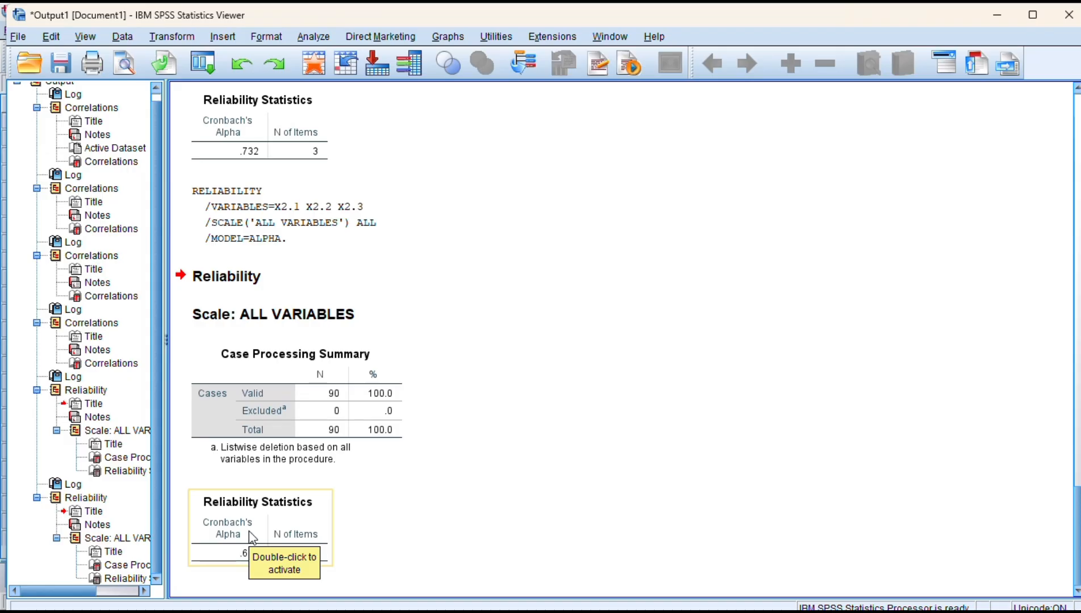
click(435, 501)
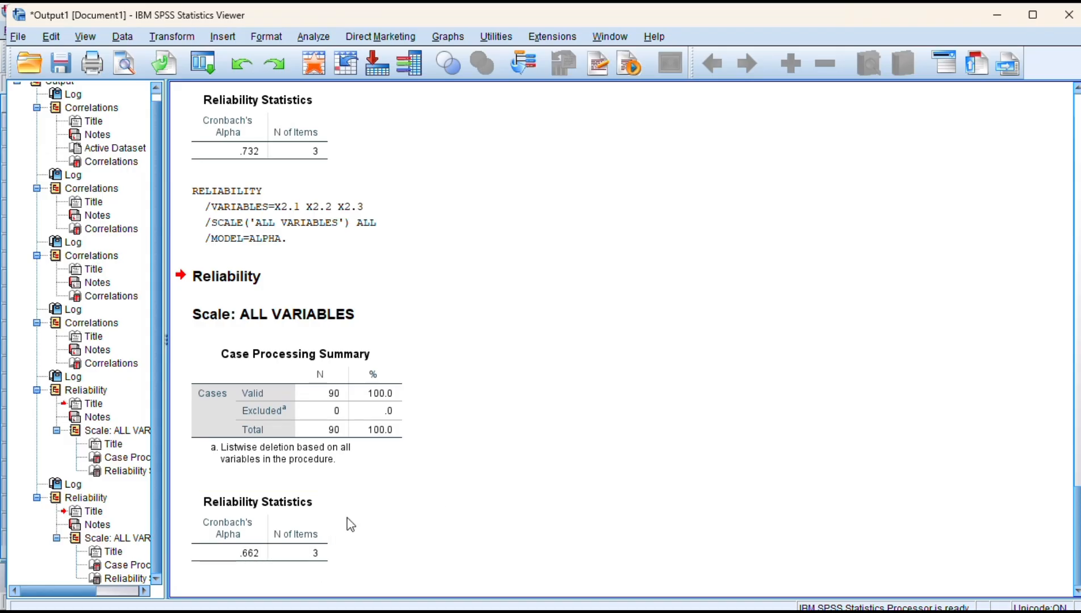
click(401, 399)
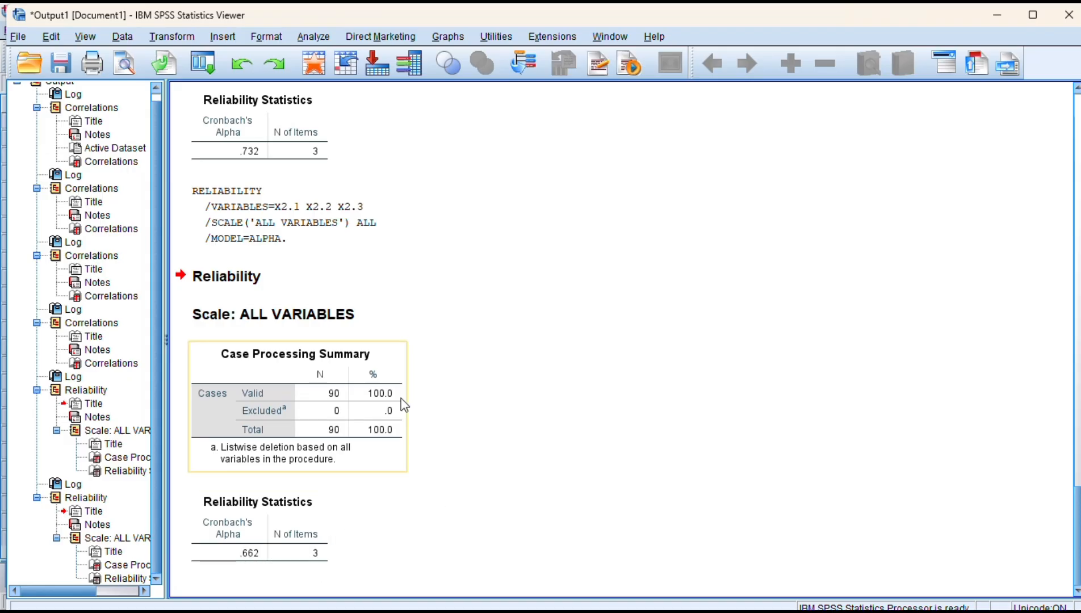
Step: Return to the data editor, reopen Reliability Analysis and take X2.1, X2.2 and X2.3 out of its items
click(1000, 11)
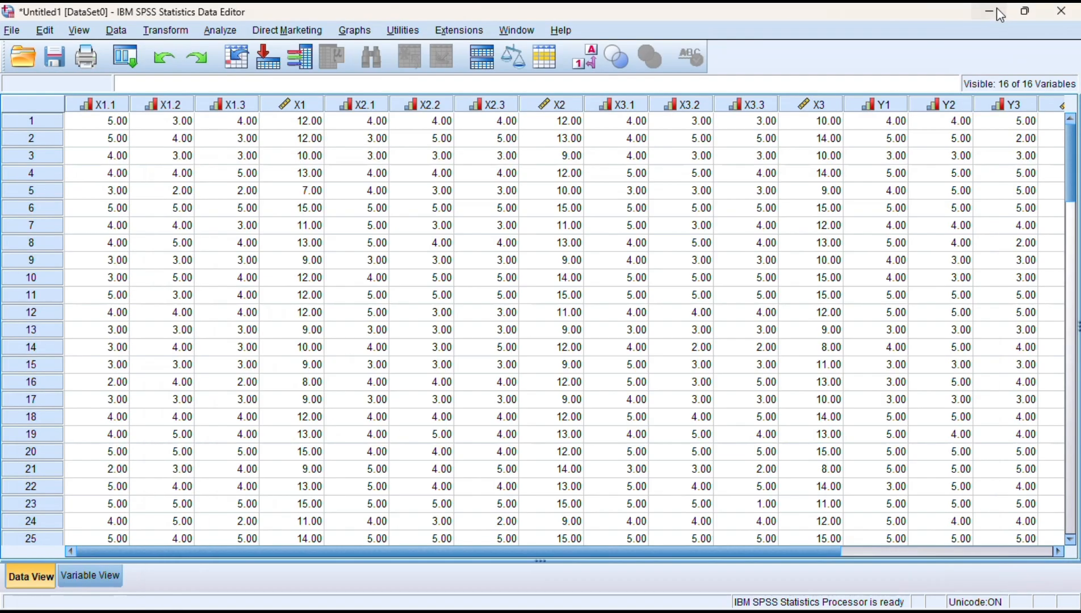
click(234, 30)
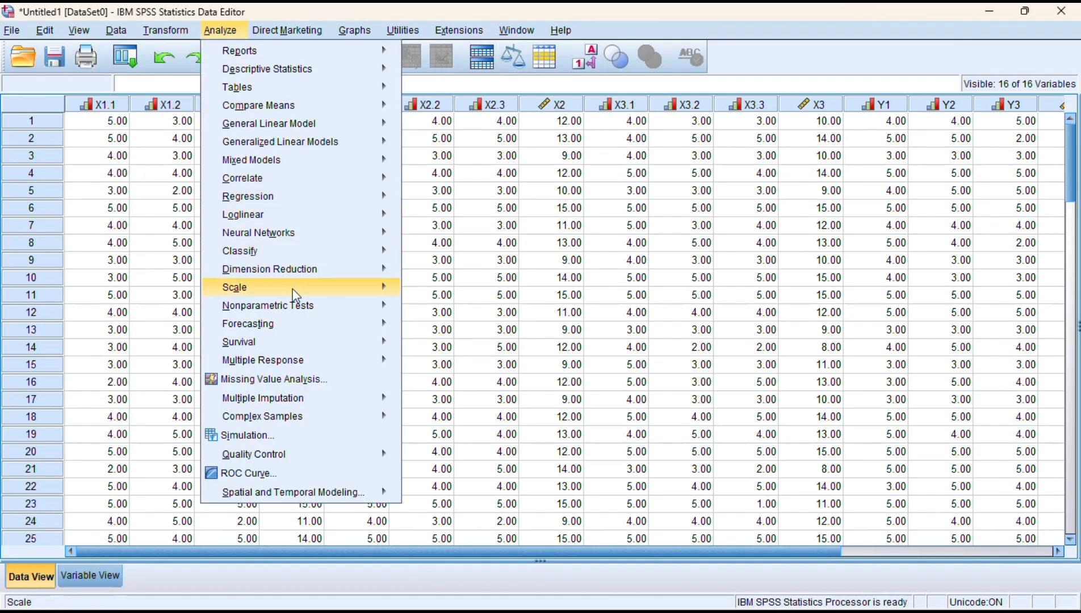
mouse_move(292, 289)
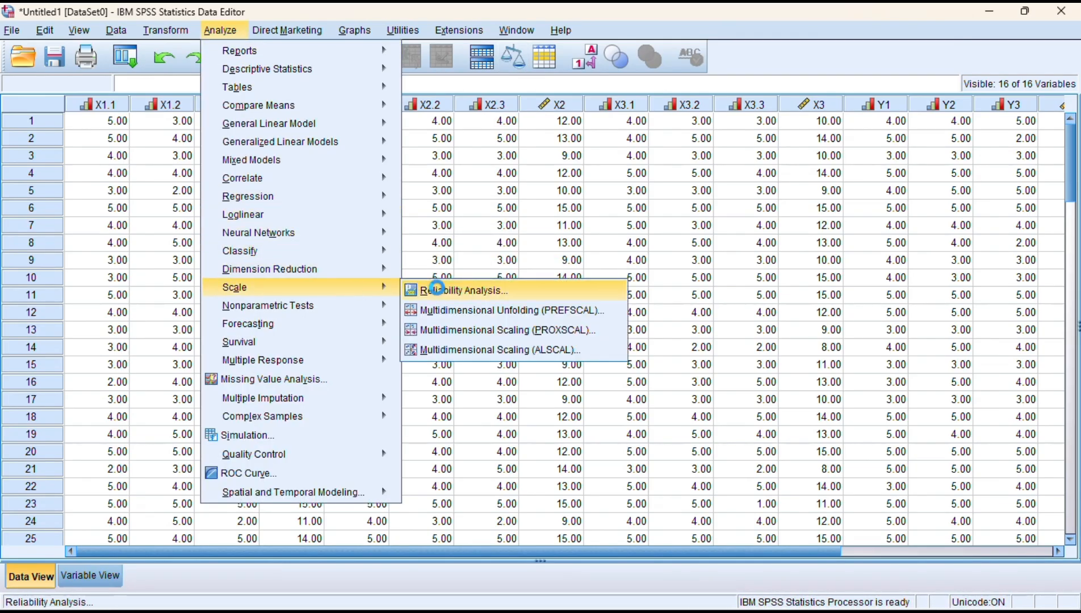
click(437, 292)
click(560, 228)
key(shift+Down)
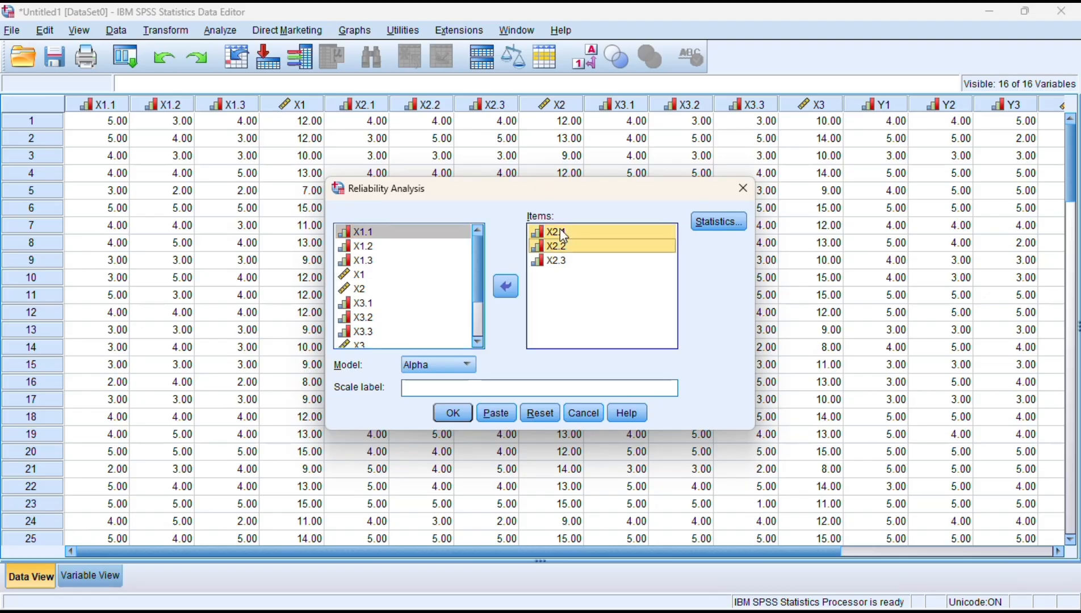
key(shift+Down)
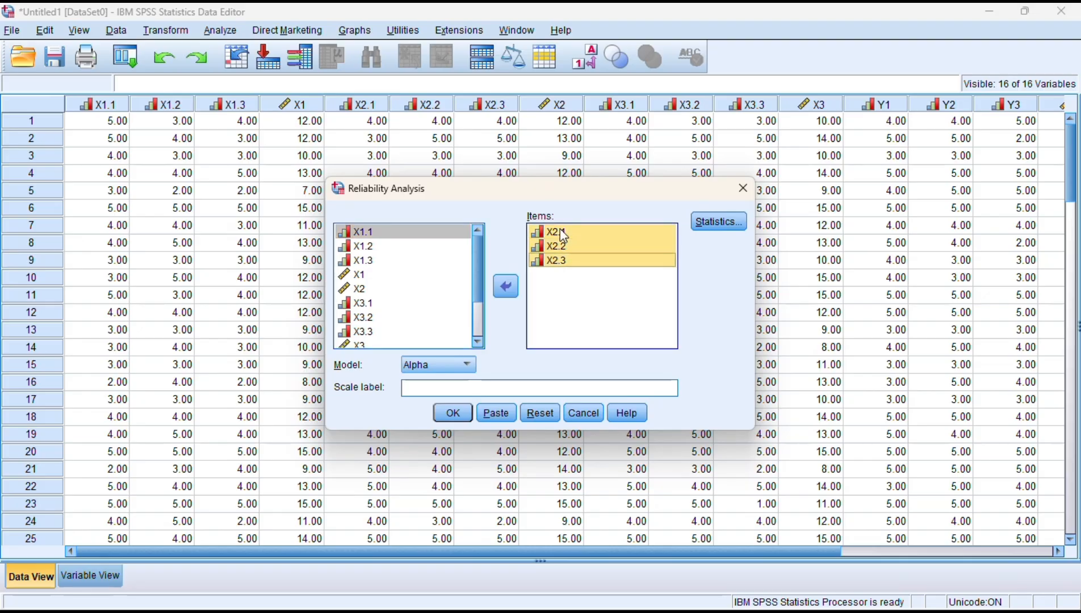
click(507, 295)
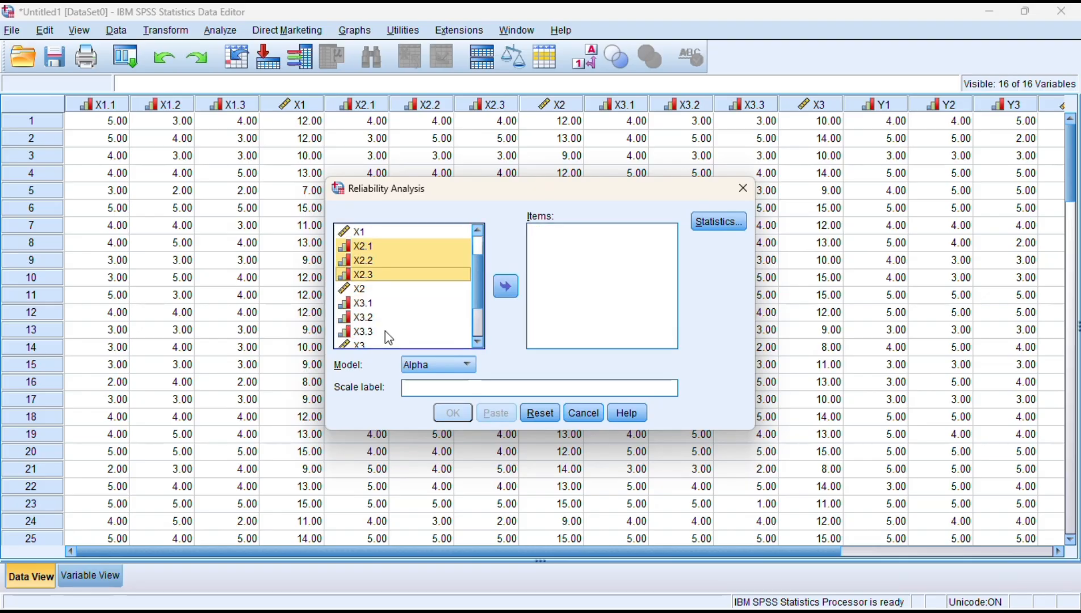
Step: Run the Alpha reliability analysis on X3.1, X3.2 and X3.3 and view the resulting Cronbach's Alpha table
click(367, 304)
key(shift+Down)
key(shift+Down)
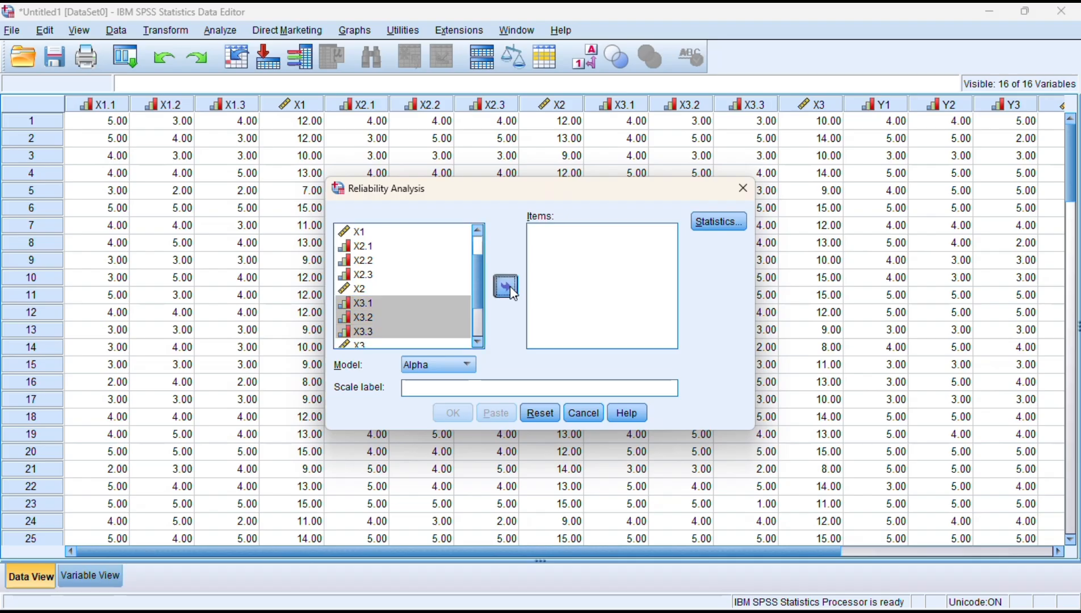
click(505, 286)
click(460, 415)
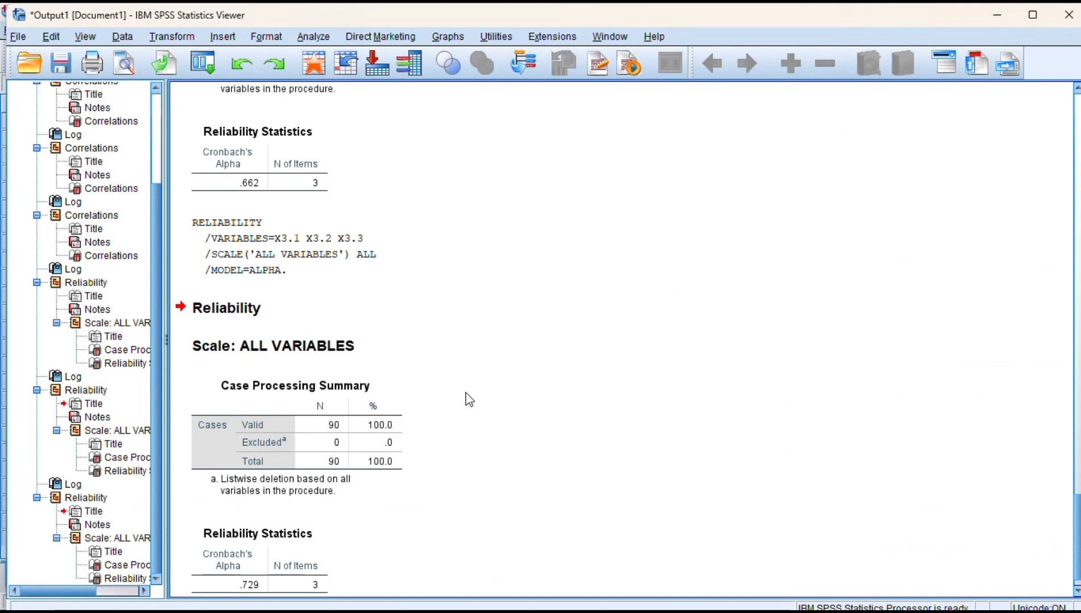
scroll(473, 364, down, 2)
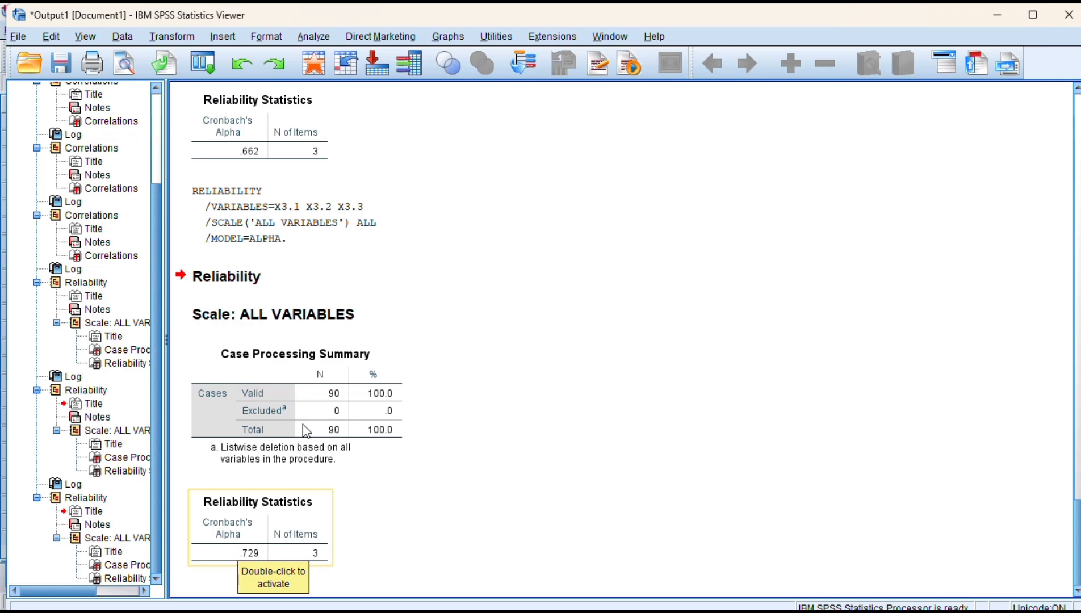
Step: Return to the data editor, reopen Reliability Analysis and clear X3.1, X3.2 and X3.3 from its items
click(999, 13)
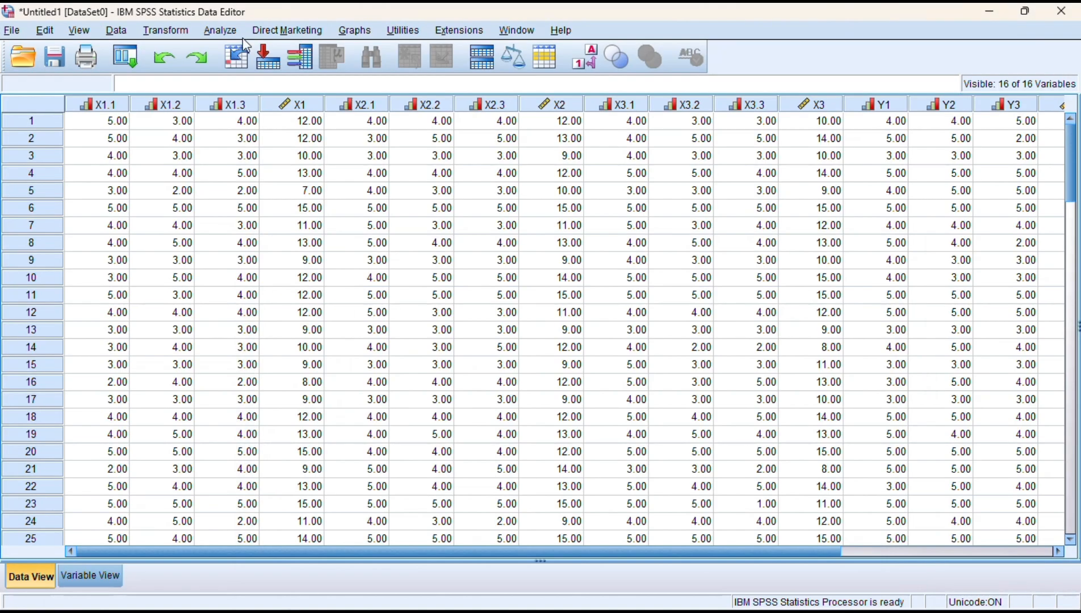
click(221, 30)
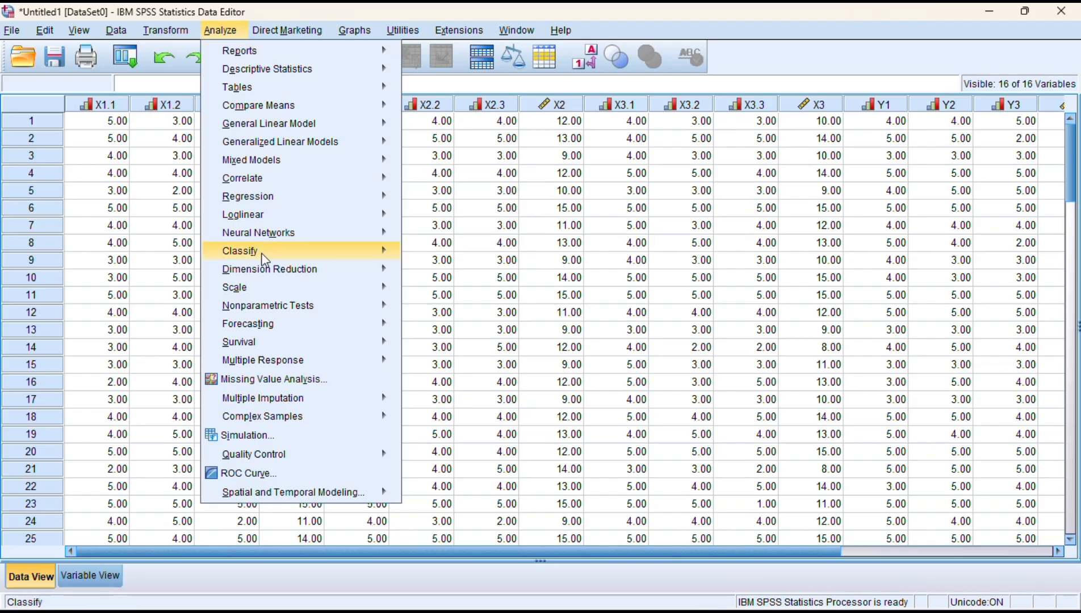
mouse_move(267, 288)
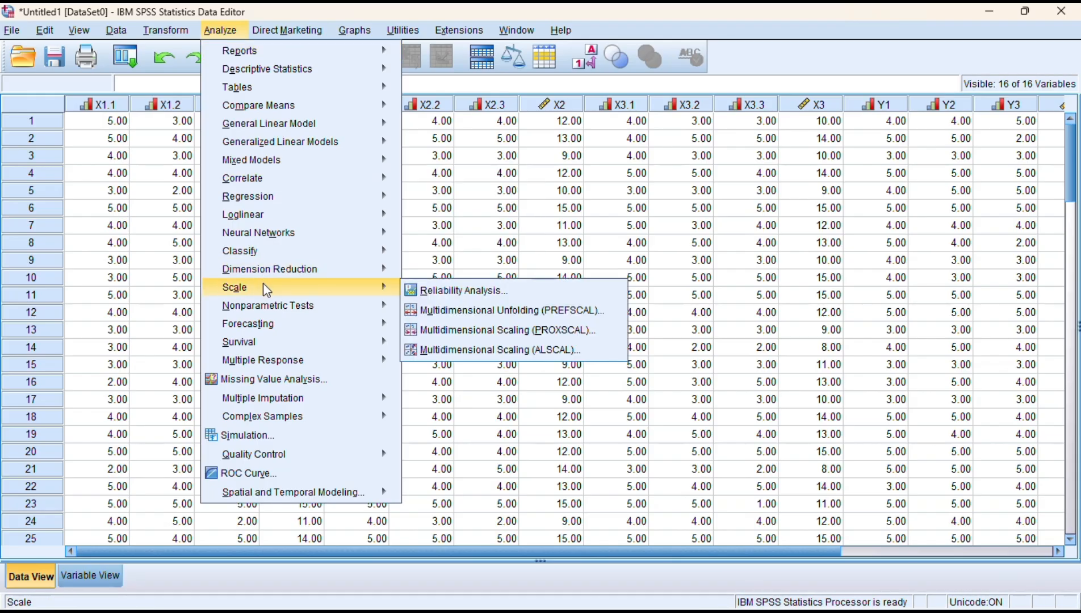
click(423, 291)
click(571, 233)
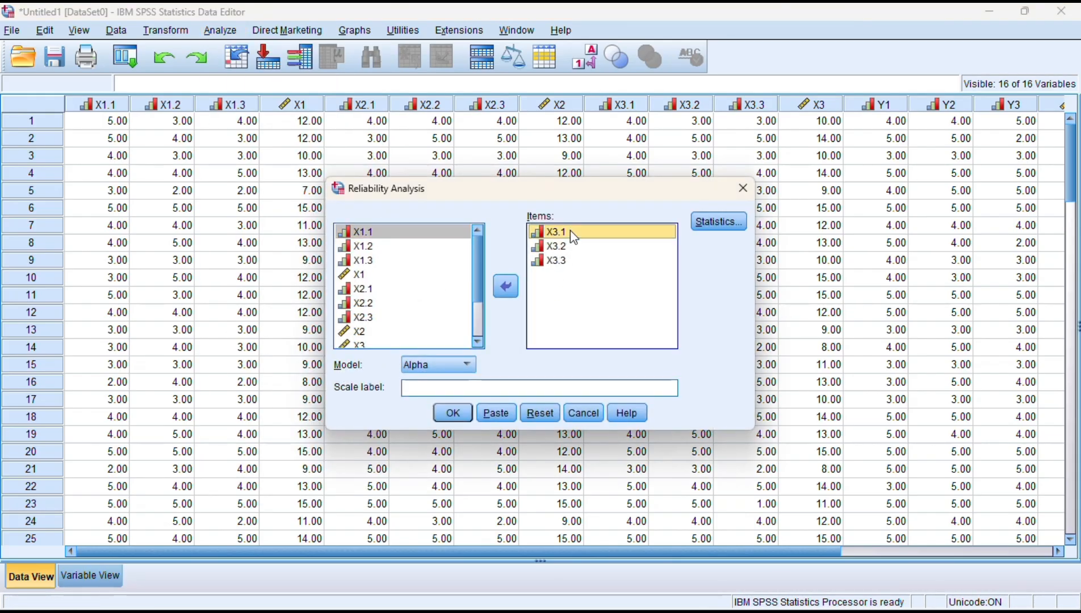
drag(570, 230, 545, 258)
click(506, 287)
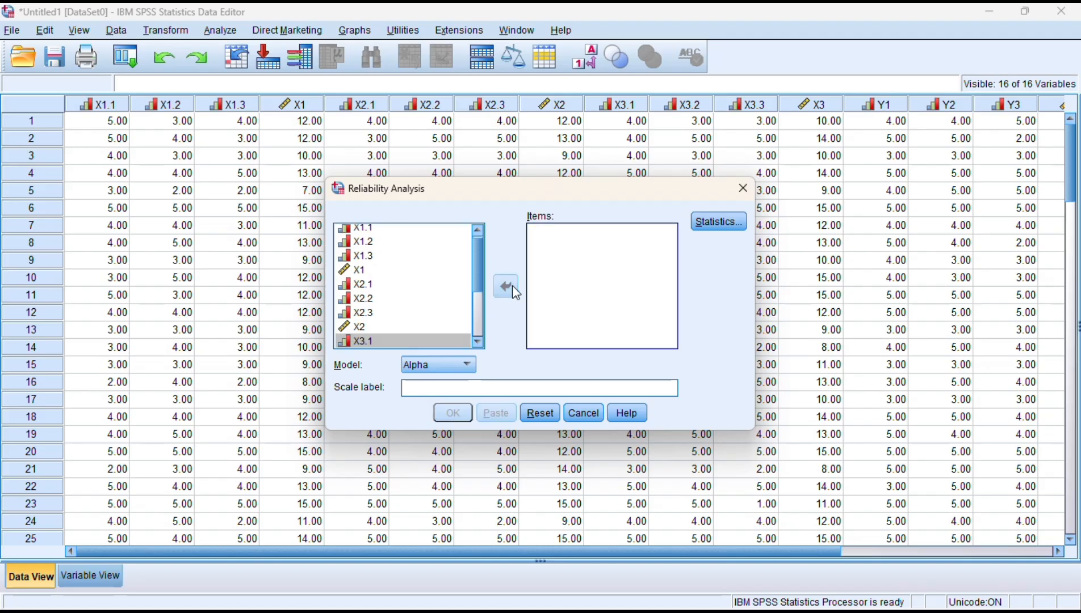
Step: Run the Alpha reliability analysis on Y1, Y2 and Y3 and compare its Cronbach's Alpha table with those of the earlier variables
scroll(415, 307, down, 2)
click(355, 298)
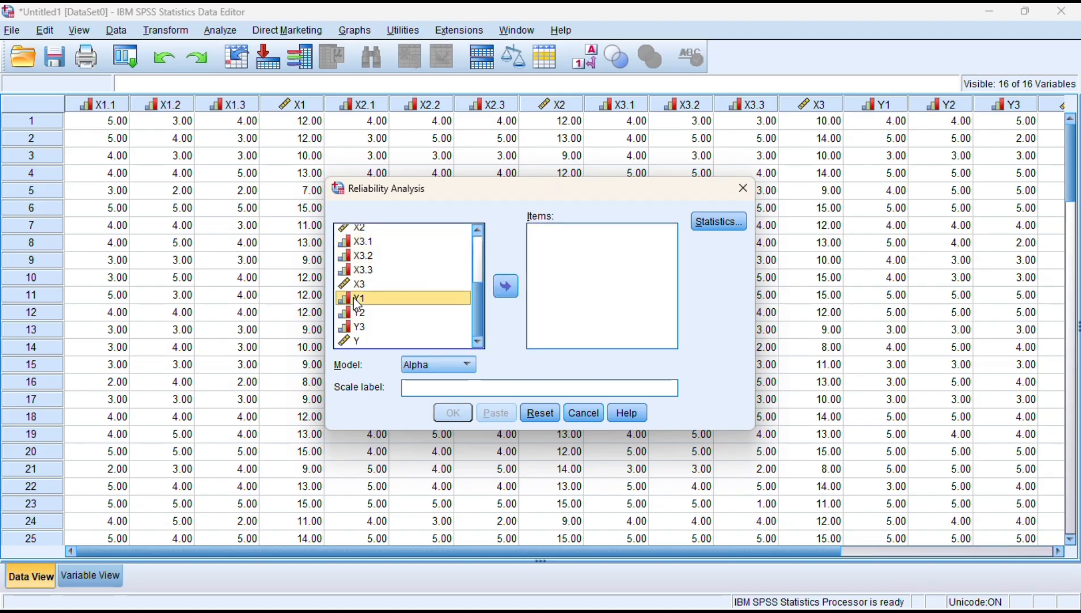
key(shift+Down)
key(shift+Down)
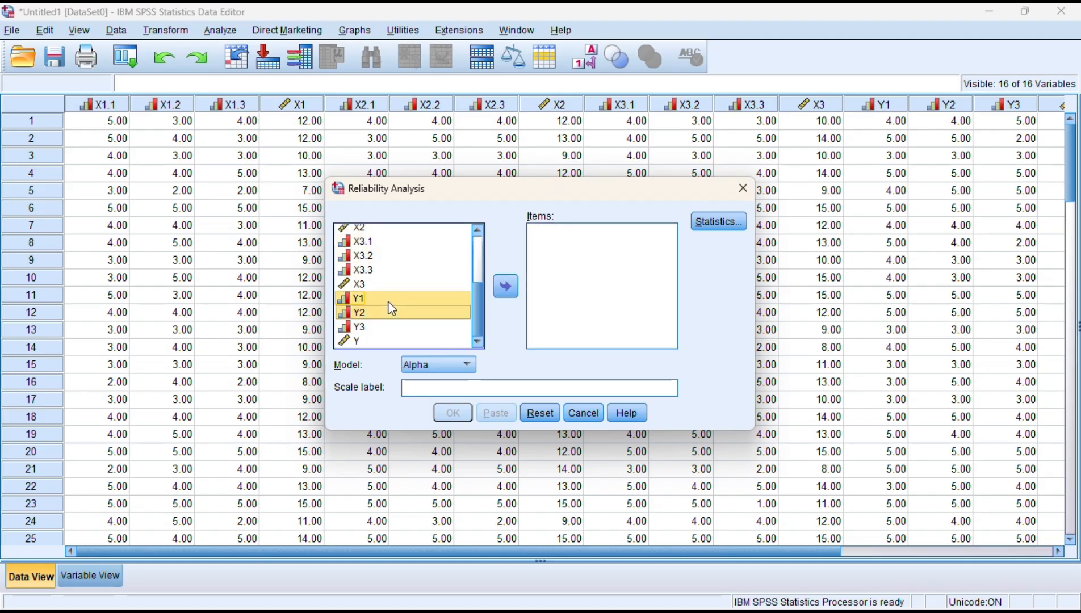
click(508, 287)
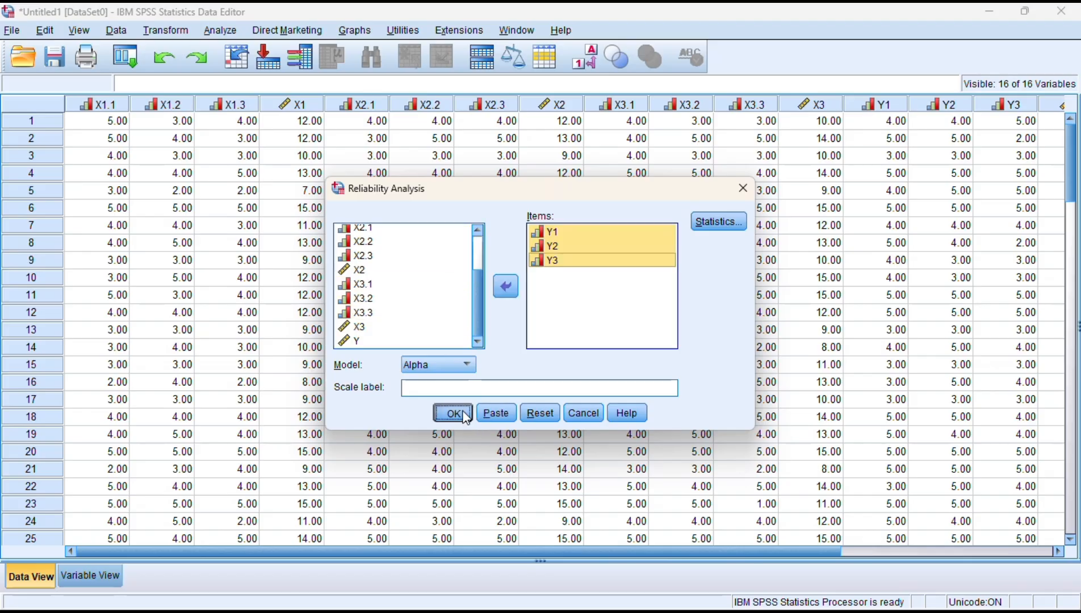
click(453, 413)
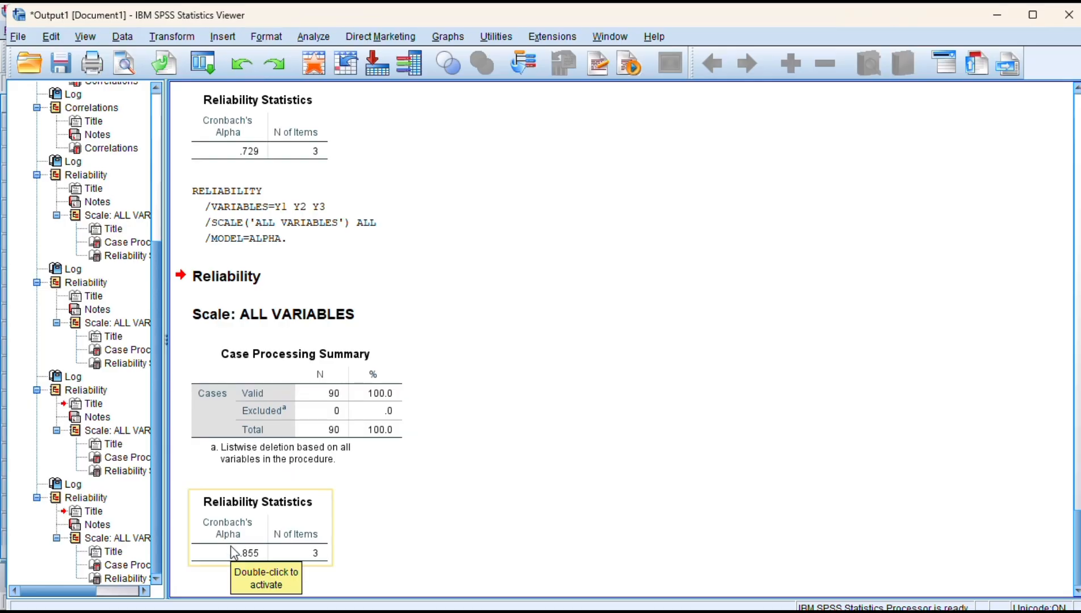
scroll(352, 357, up, 2)
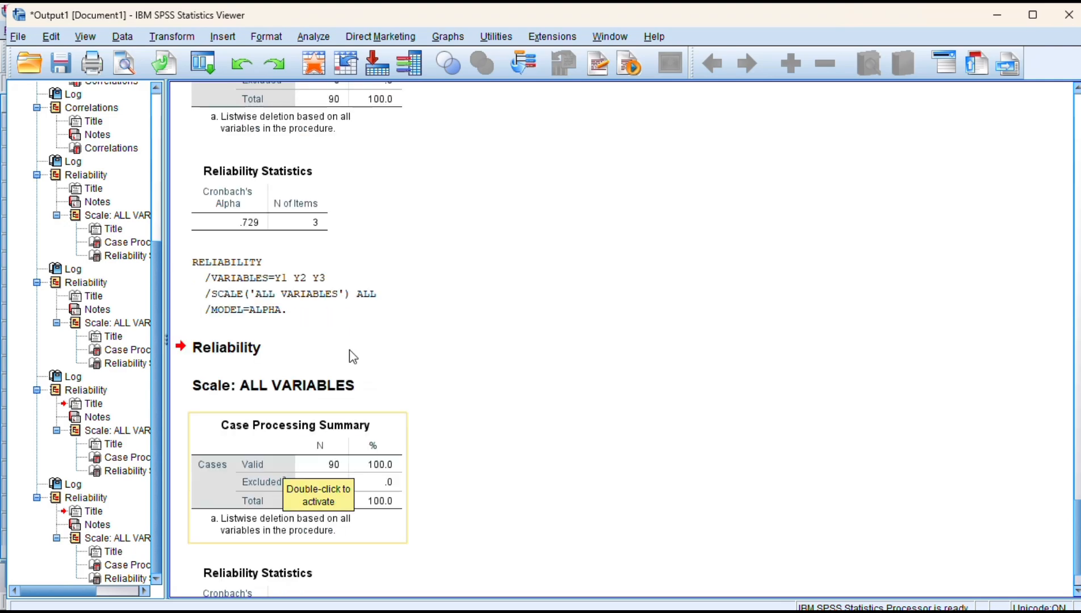
scroll(444, 245, up, 6)
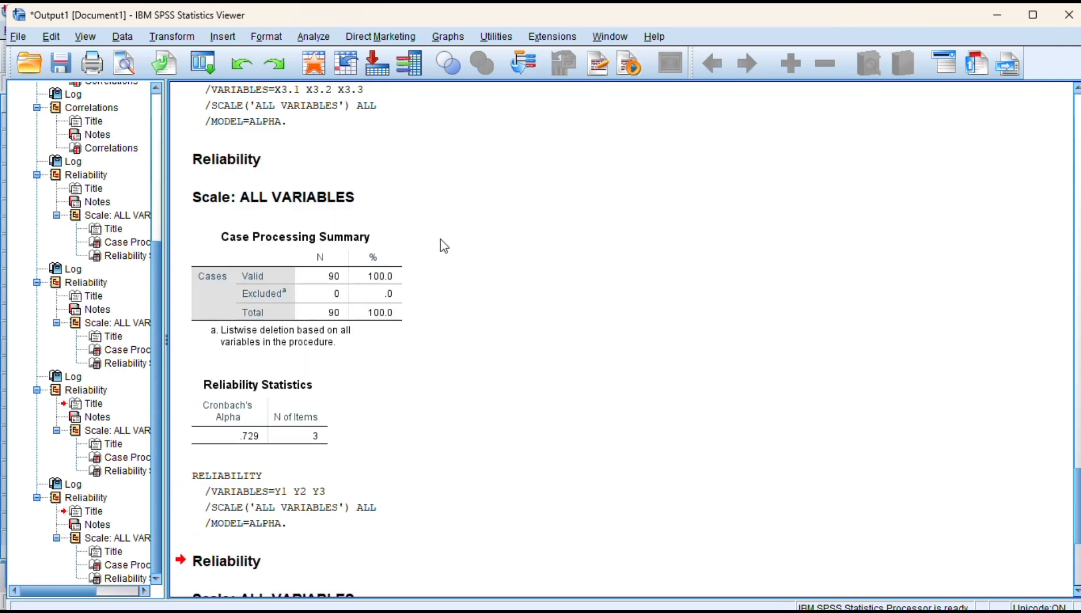
scroll(445, 245, up, 2)
scroll(444, 245, up, 10)
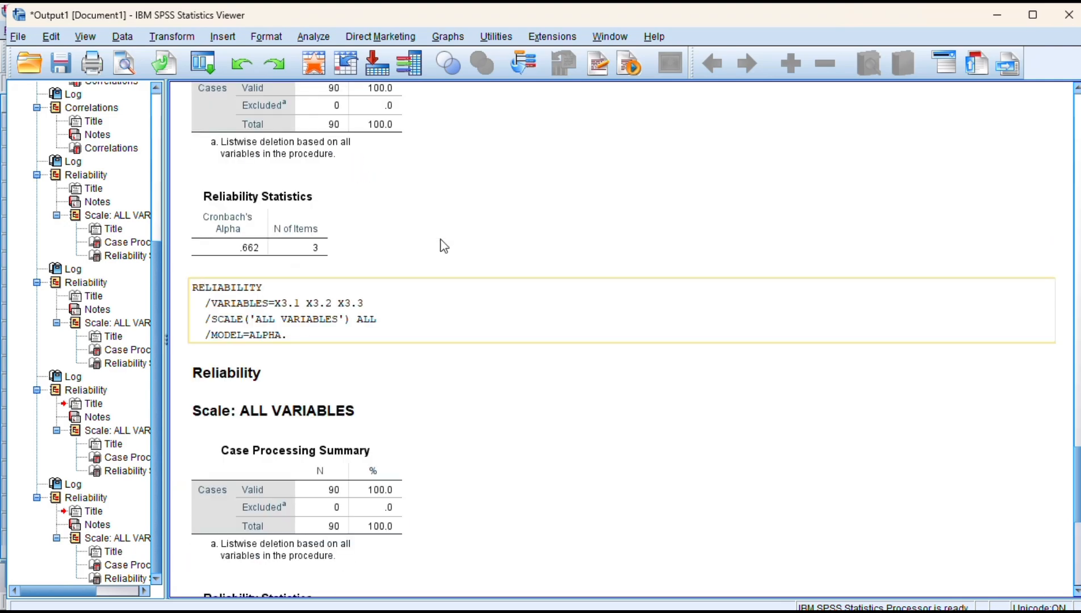
scroll(444, 246, up, 8)
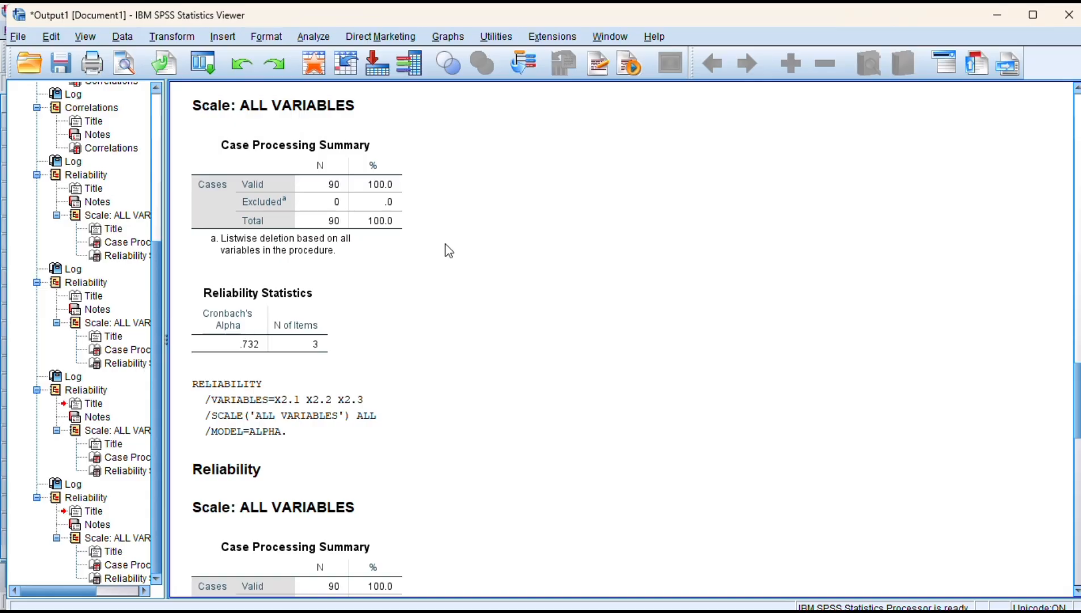
scroll(449, 251, down, 10)
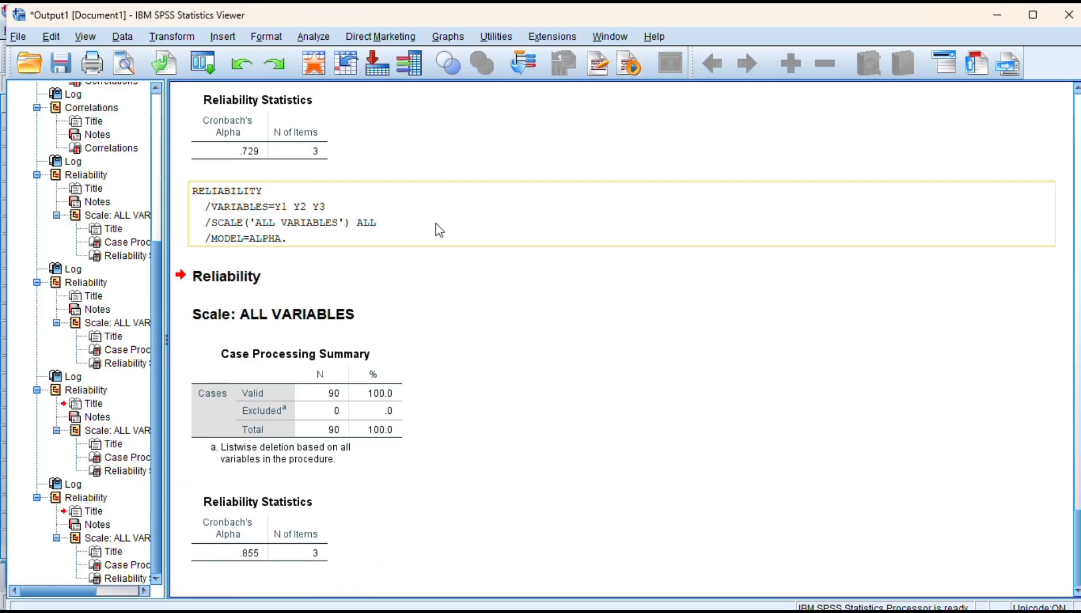
Step: Return to the data editor, open Linear Regression and set Y as the dependent variable
key(alt+Tab)
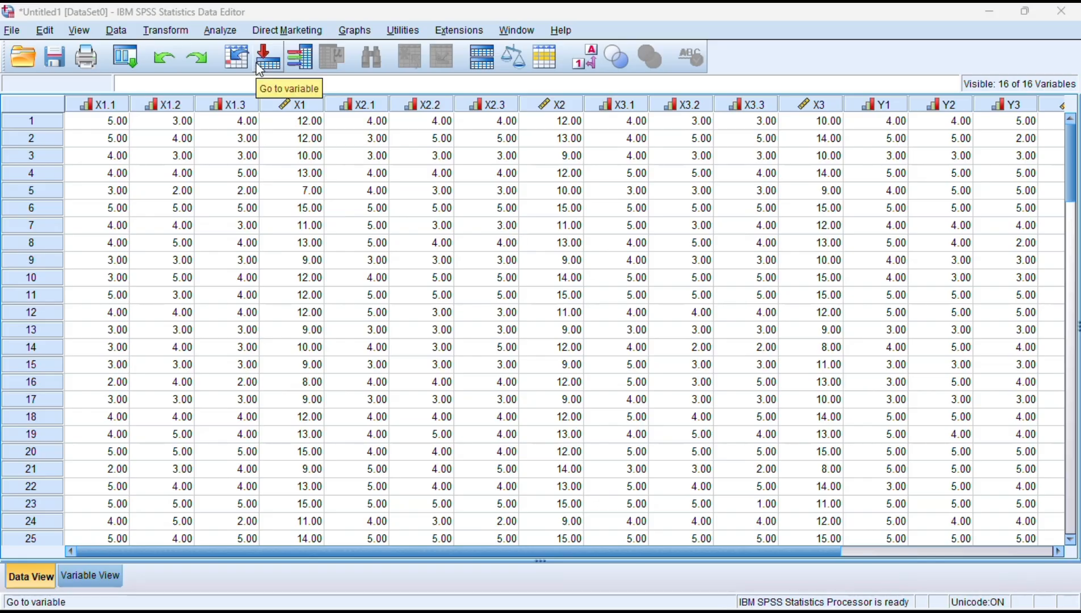
click(232, 33)
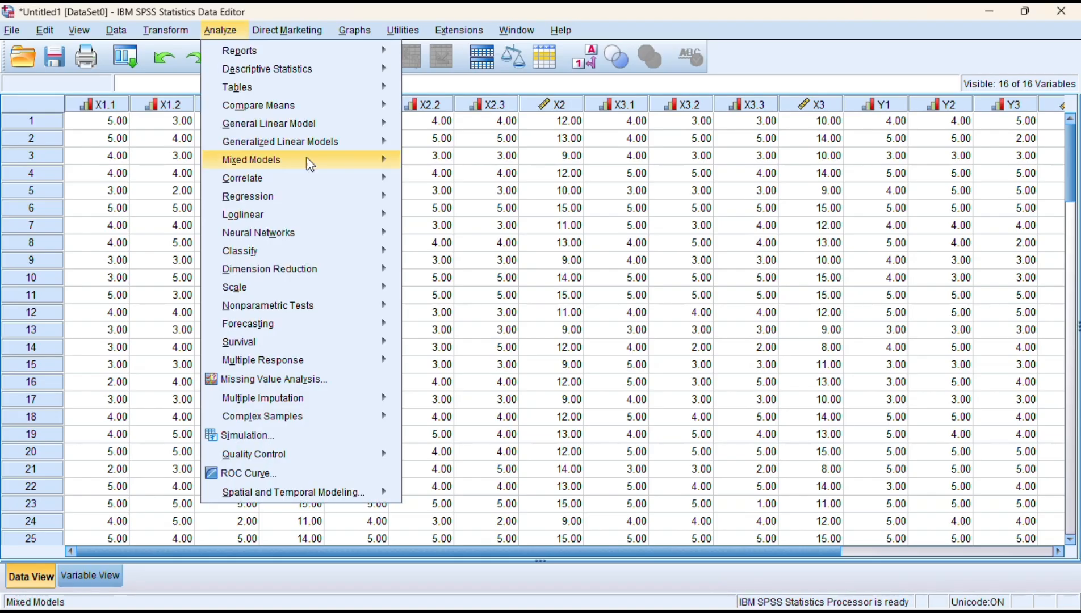
mouse_move(314, 183)
mouse_move(327, 205)
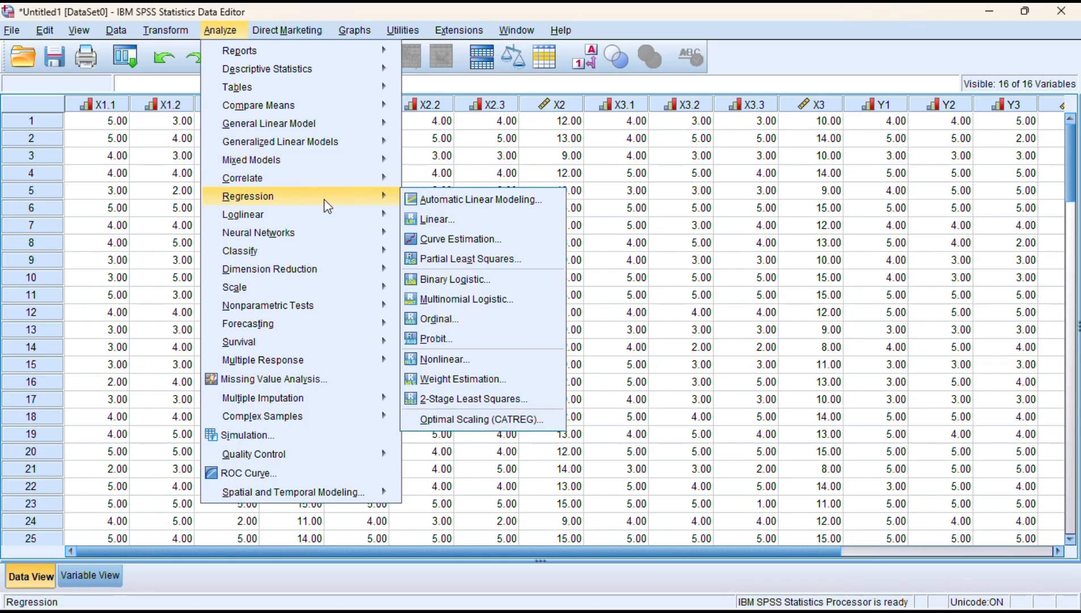
click(437, 220)
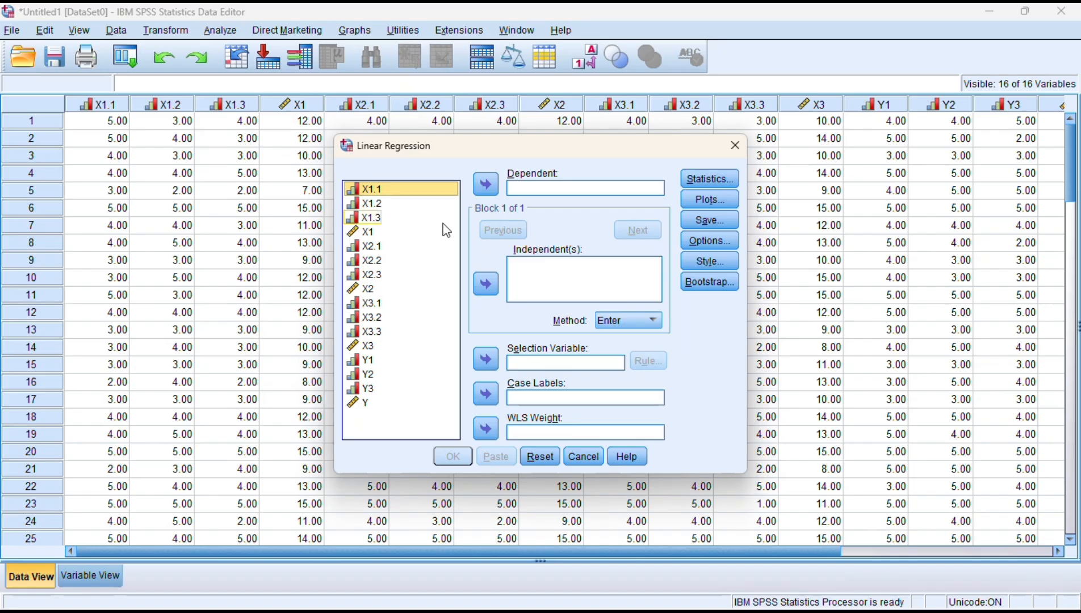
click(364, 403)
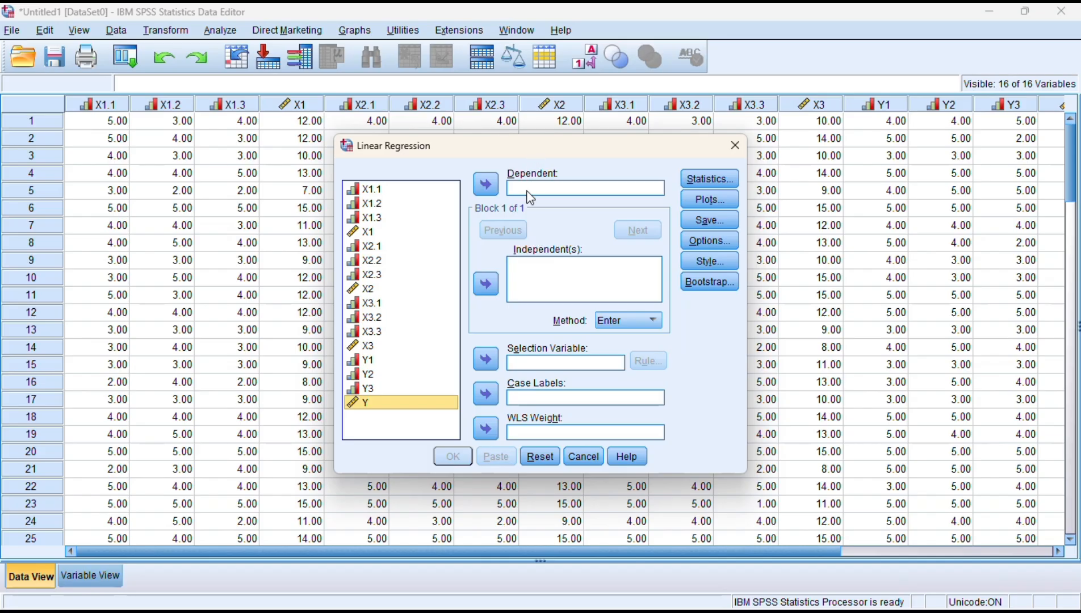
click(488, 185)
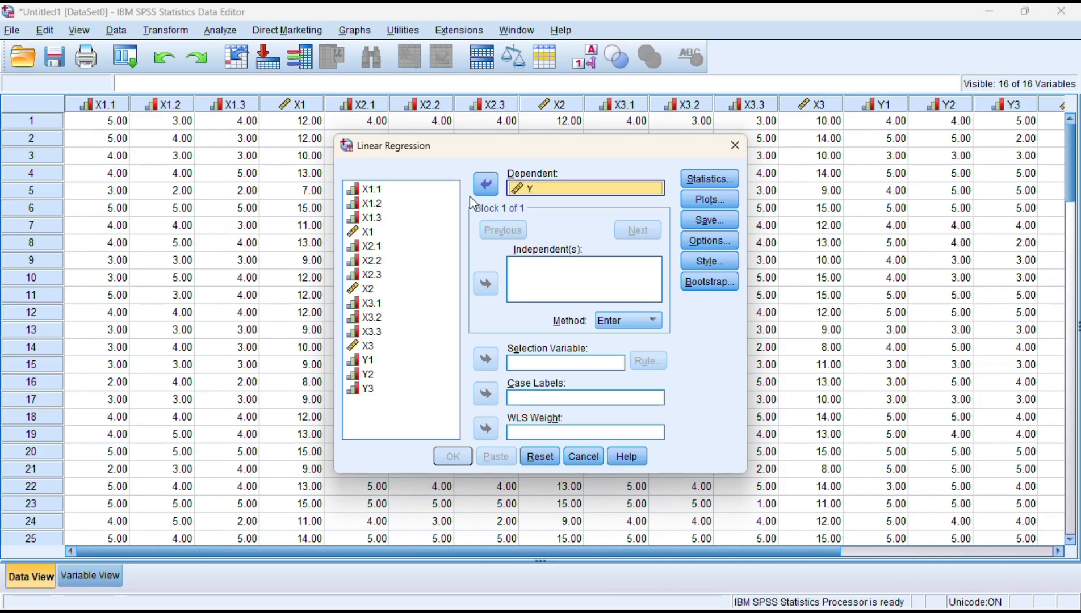
Step: Add the total scores X1, X2 and X3 as independent variables of the linear regression
click(388, 237)
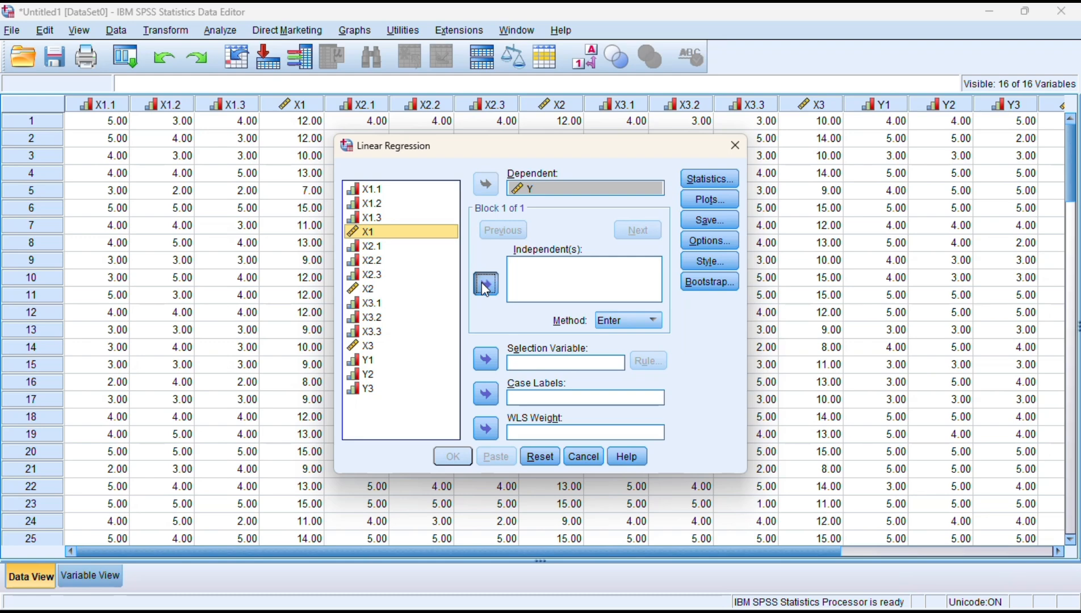
click(484, 284)
click(392, 288)
click(486, 285)
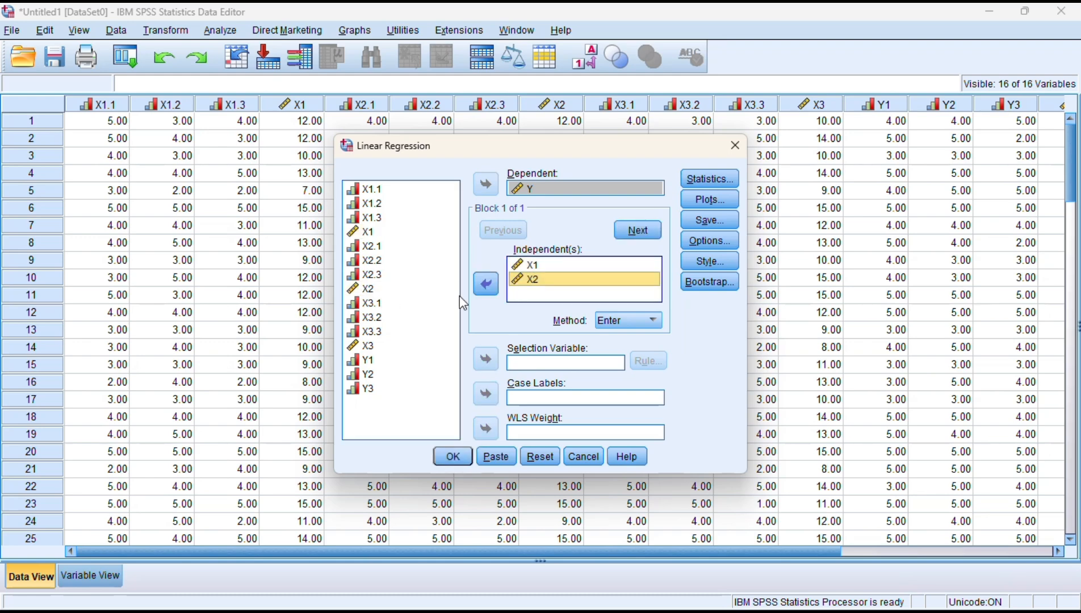
click(404, 345)
click(487, 288)
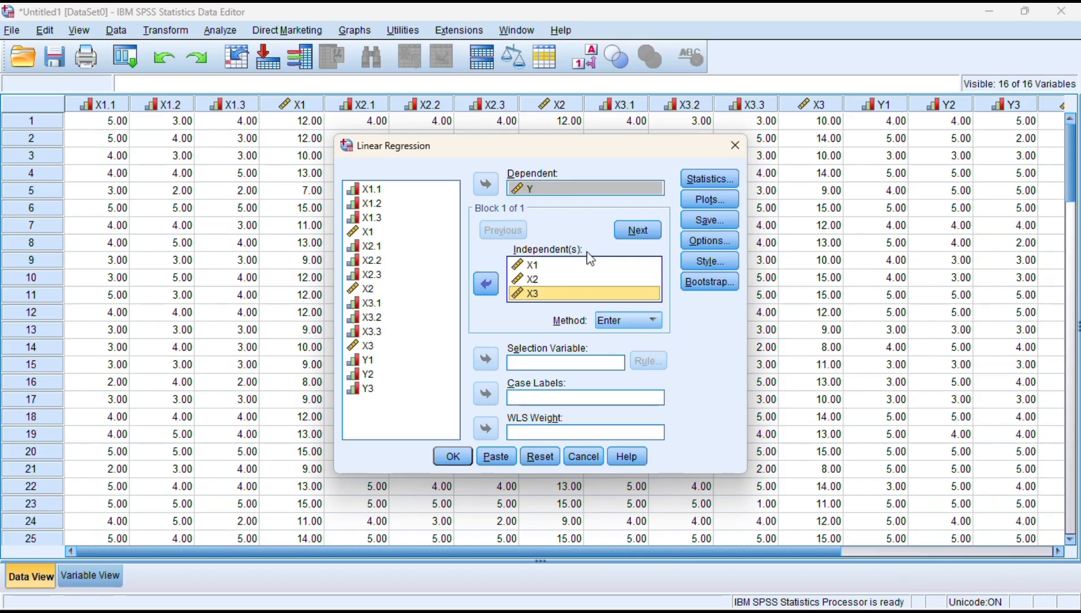
Step: Request a normal probability plot of the standardized residuals and run the linear regression
click(711, 199)
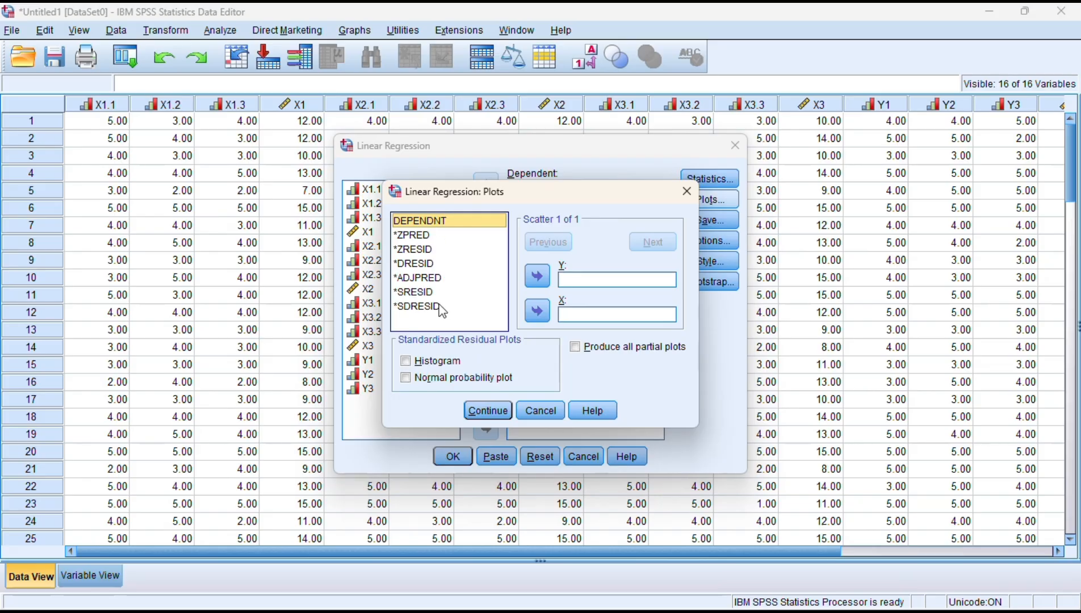
click(406, 378)
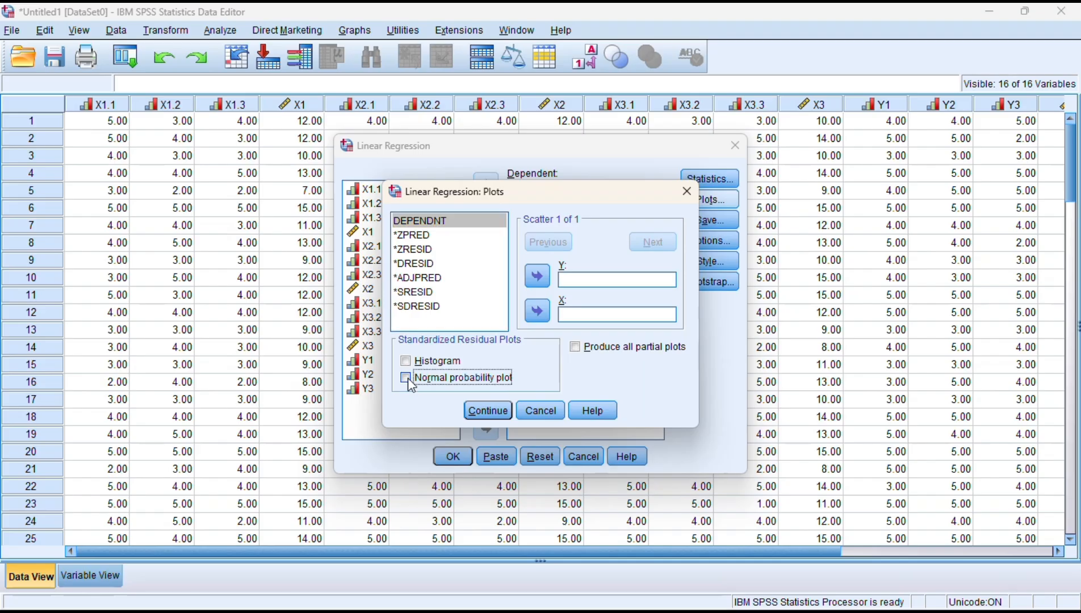
click(488, 412)
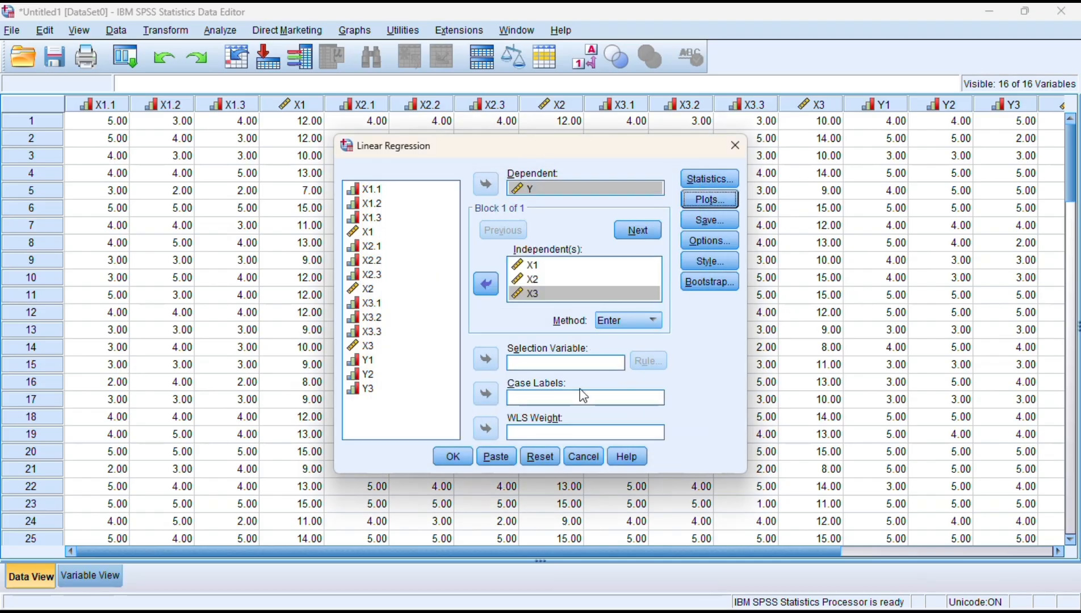
click(454, 457)
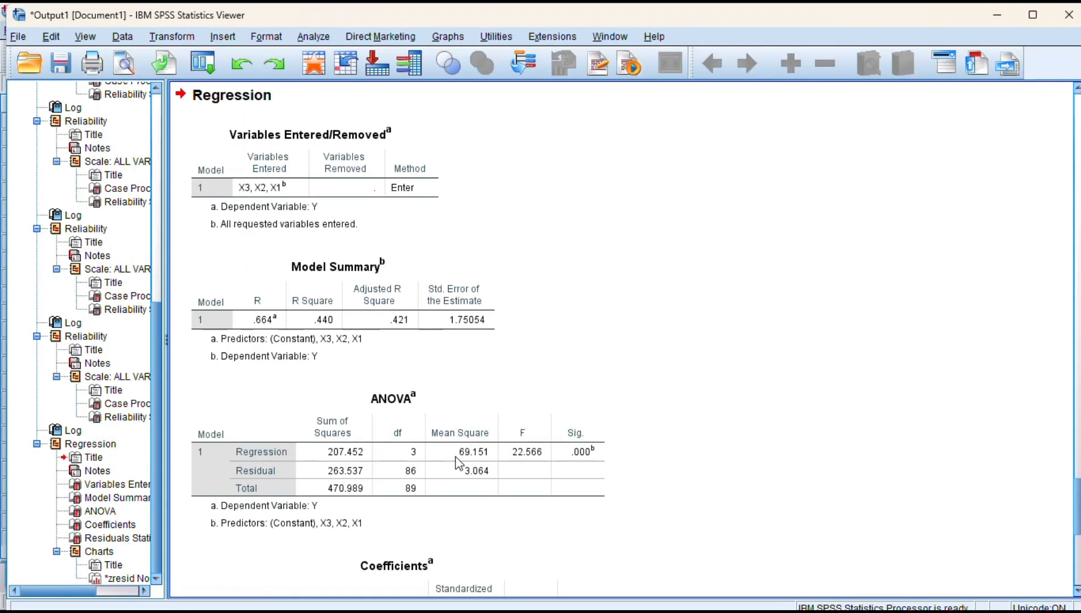
Step: Examine the regression output, from the model summary, ANOVA and coefficients tables to the normal P-P plot of the residuals
scroll(506, 410, down, 7)
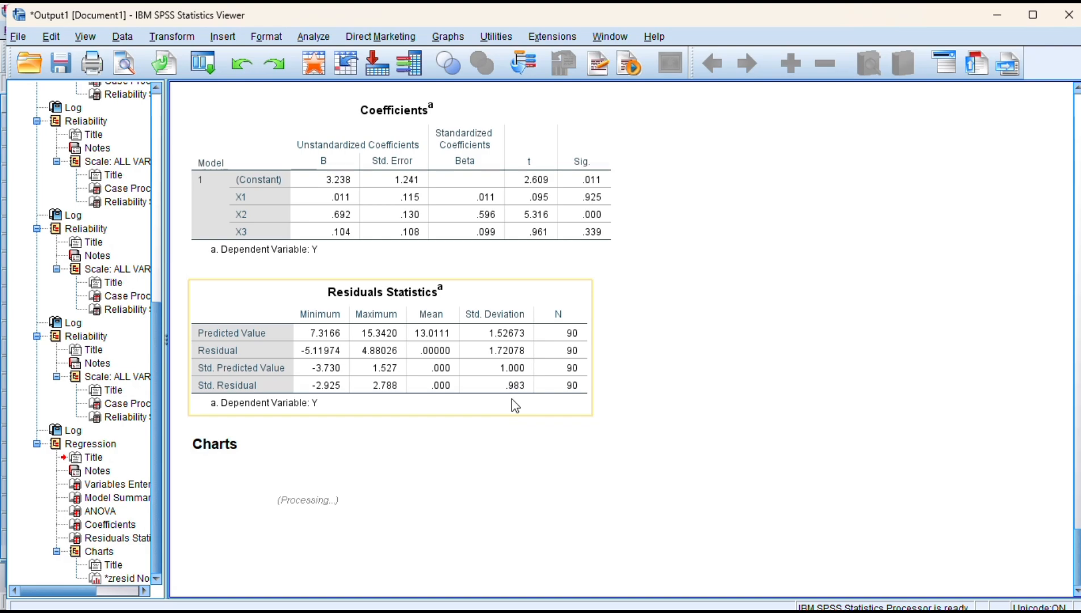
scroll(537, 361, down, 5)
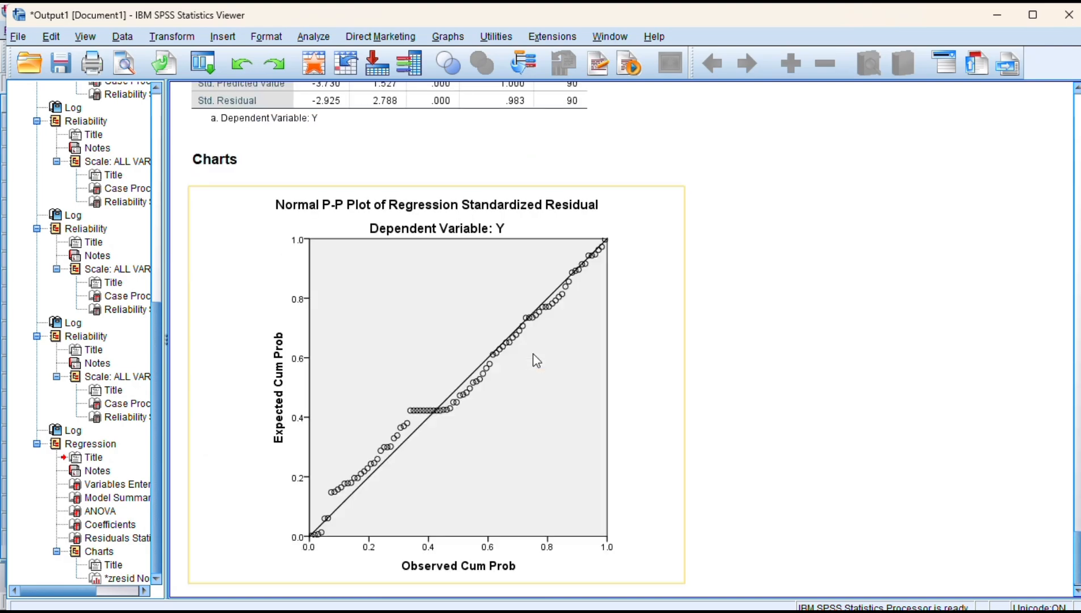
scroll(536, 361, up, 8)
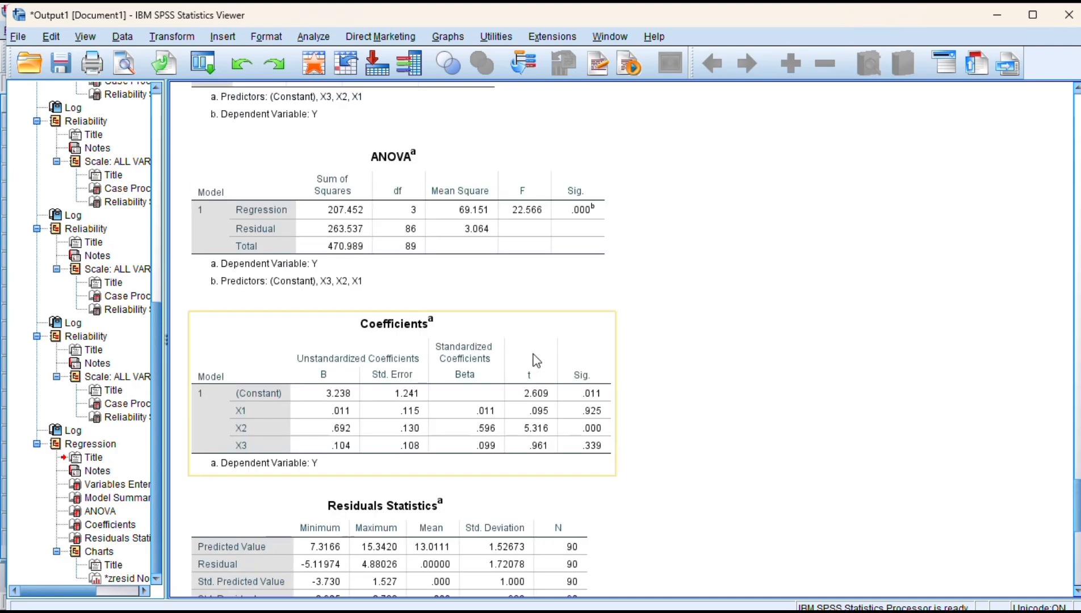
scroll(536, 360, up, 2)
scroll(536, 358, up, 4)
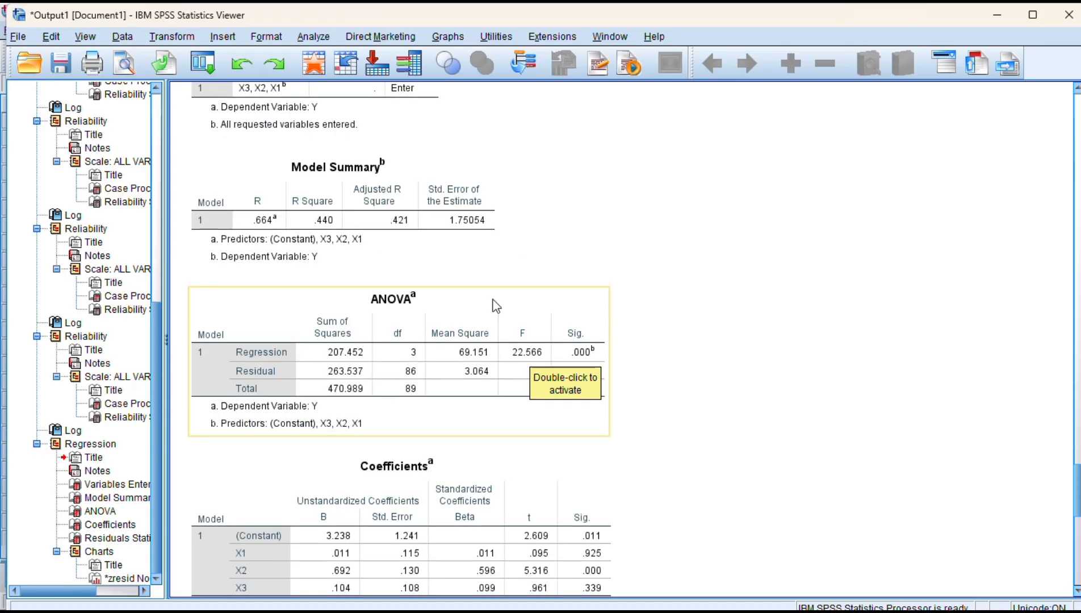
scroll(496, 305, up, 2)
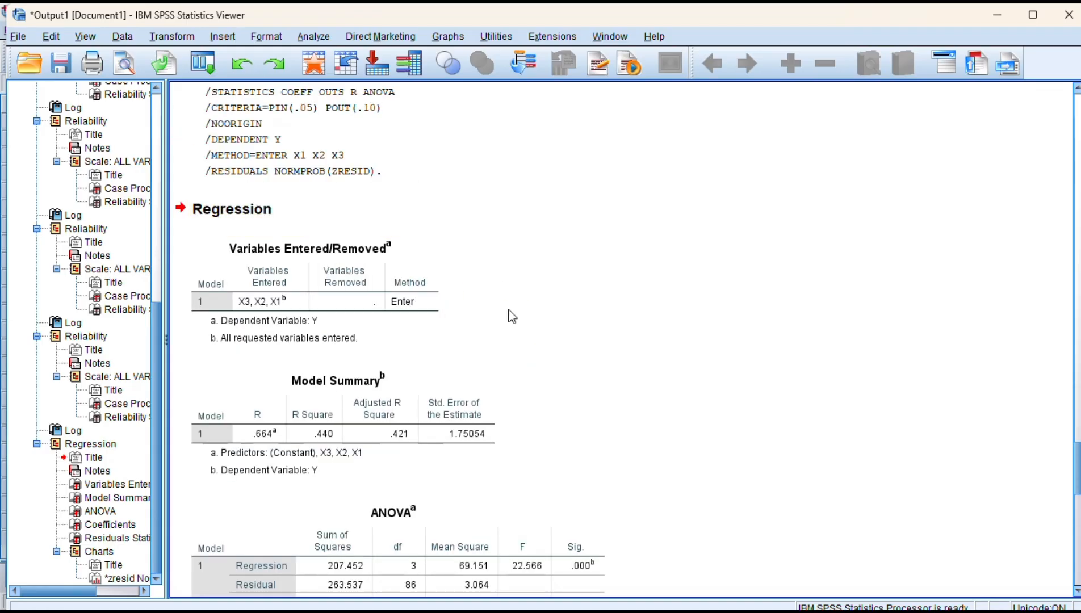
scroll(510, 314, down, 10)
scroll(509, 314, down, 8)
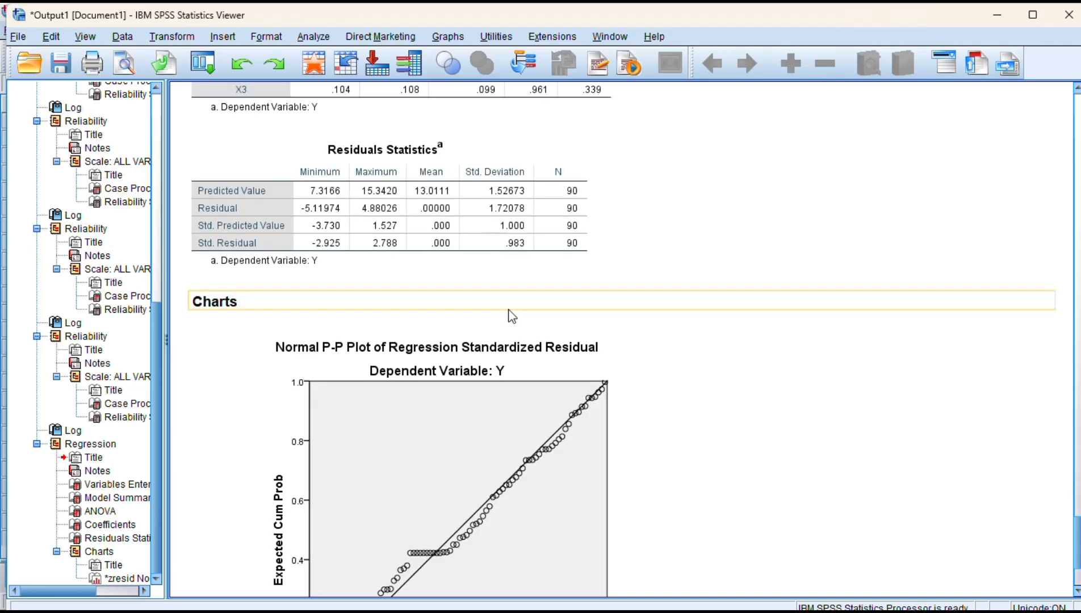
scroll(498, 305, down, 1)
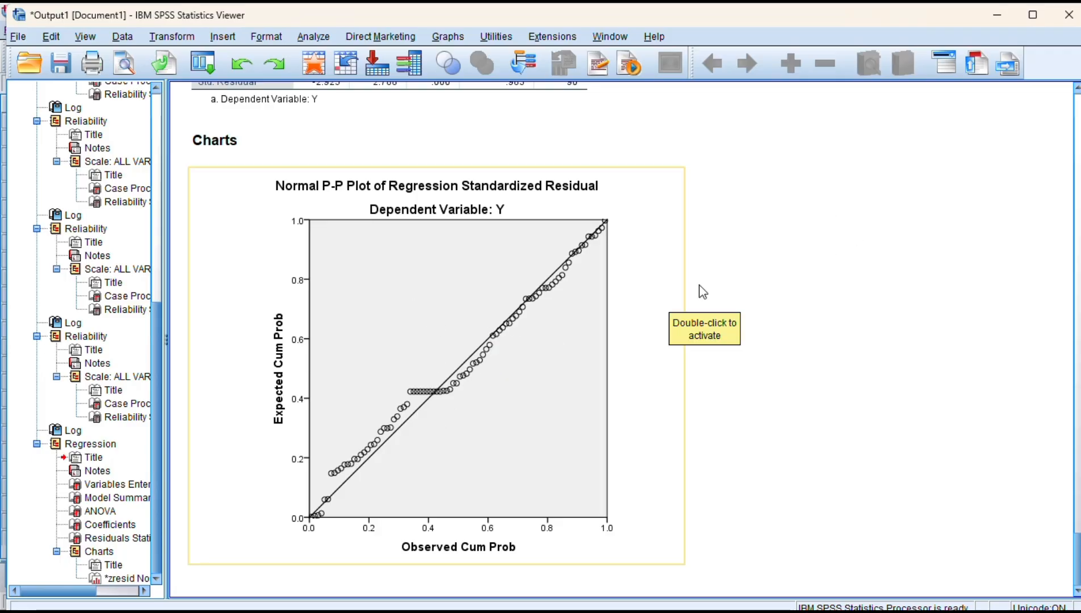
scroll(747, 255, up, 2)
scroll(748, 255, down, 2)
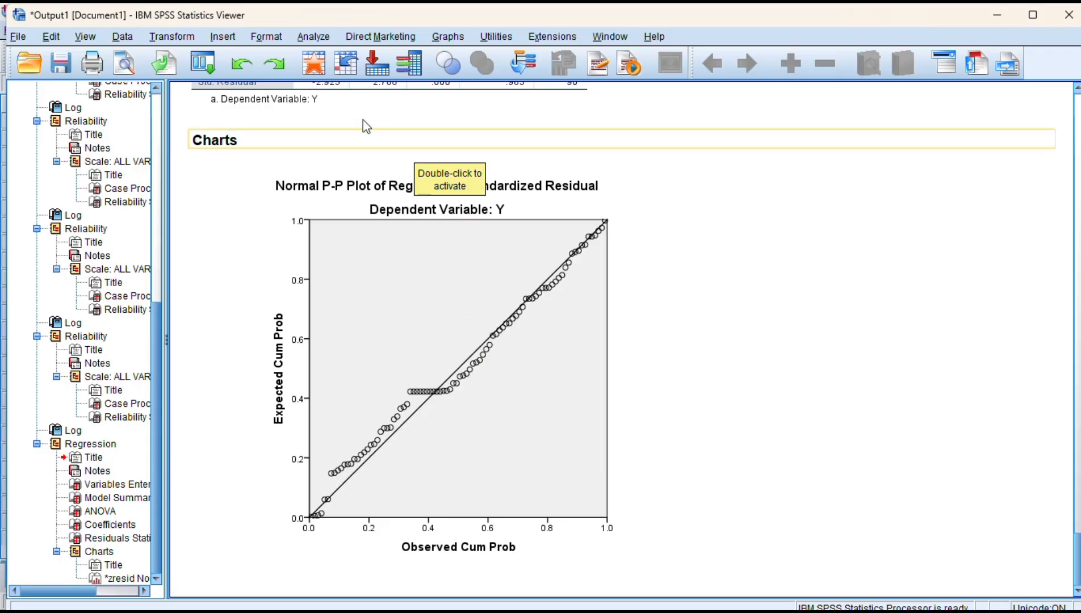
Step: Rerun the linear regression of Y on X1, X2 and X3 with unstandardized residuals saved, and return to the data editor
click(995, 15)
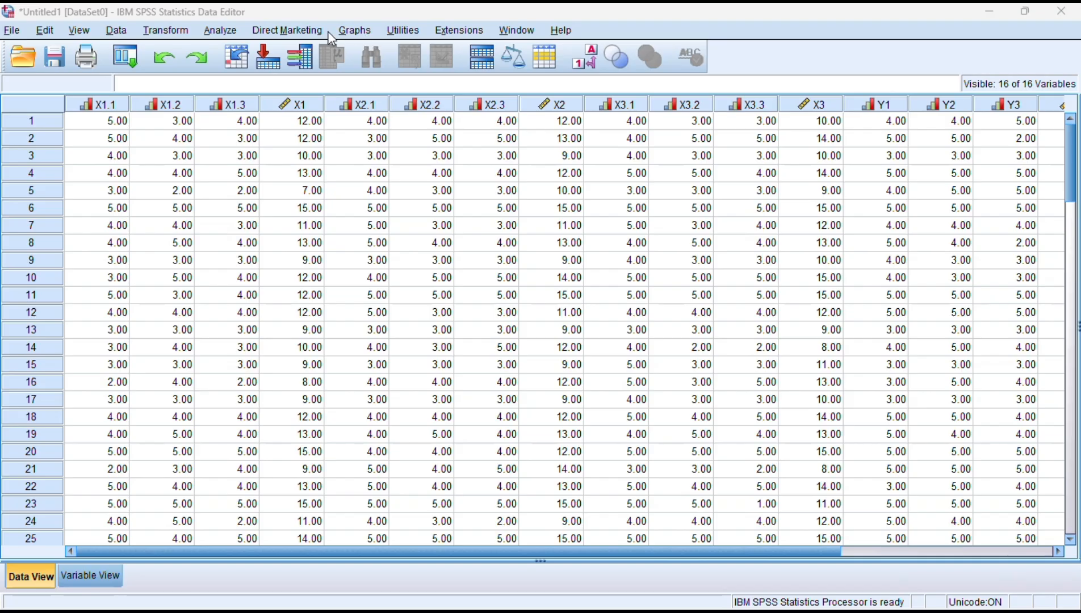
click(221, 30)
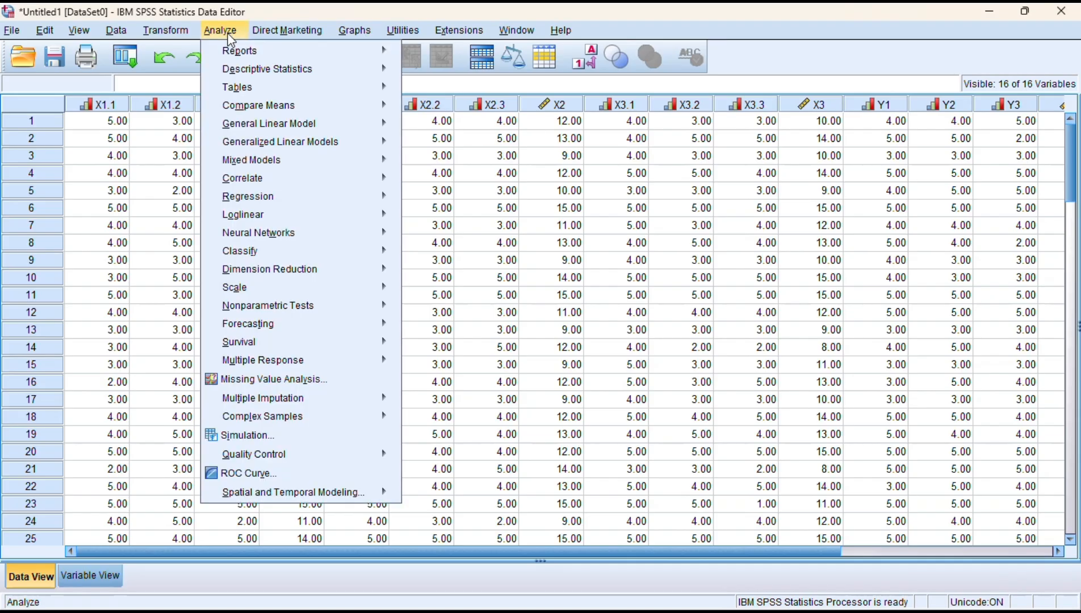
mouse_move(313, 197)
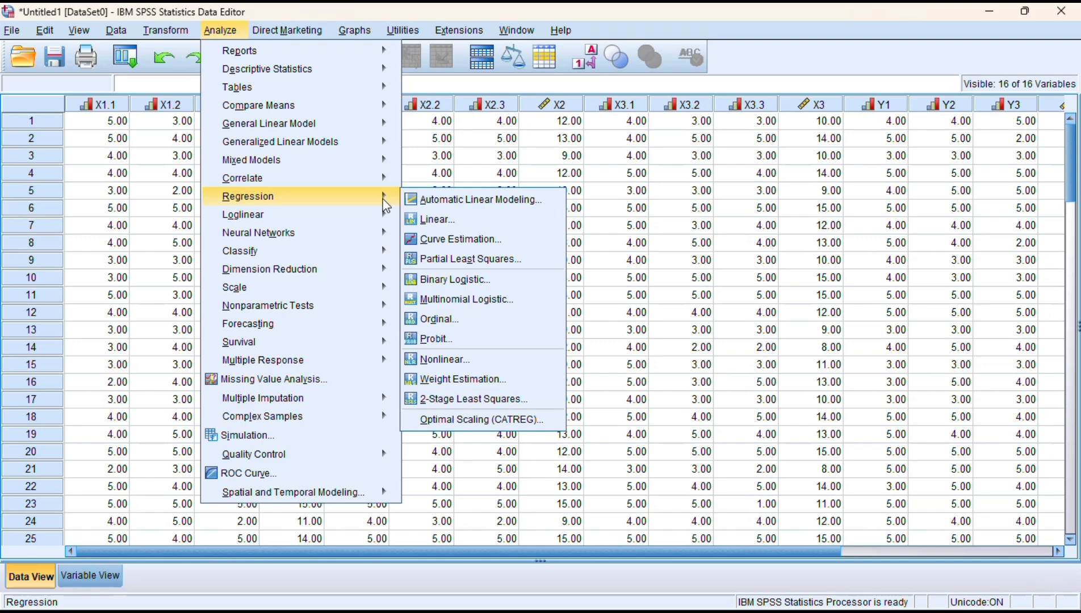
click(438, 220)
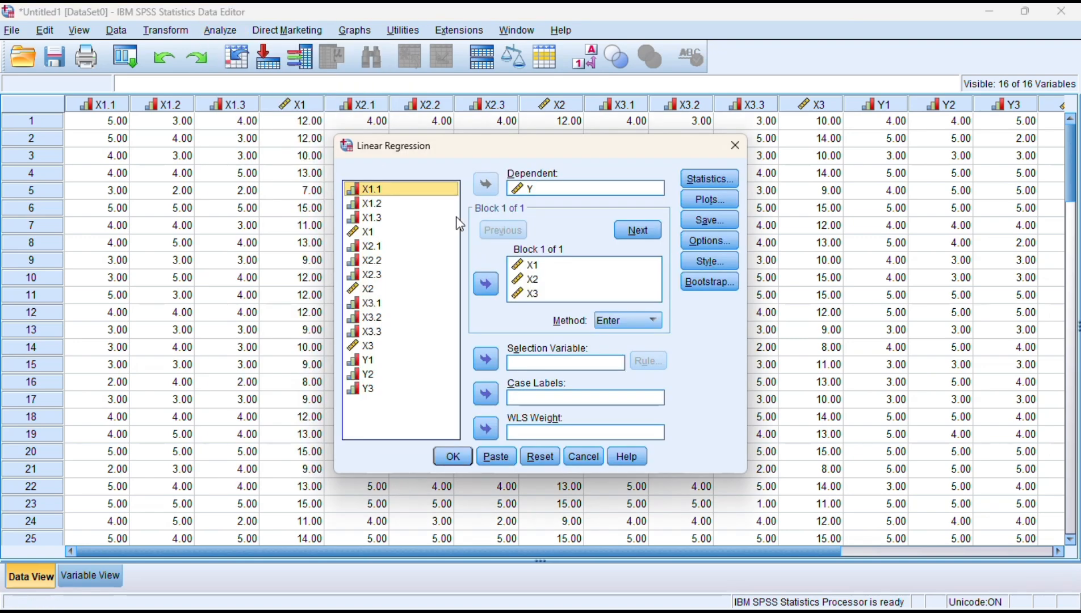
click(711, 221)
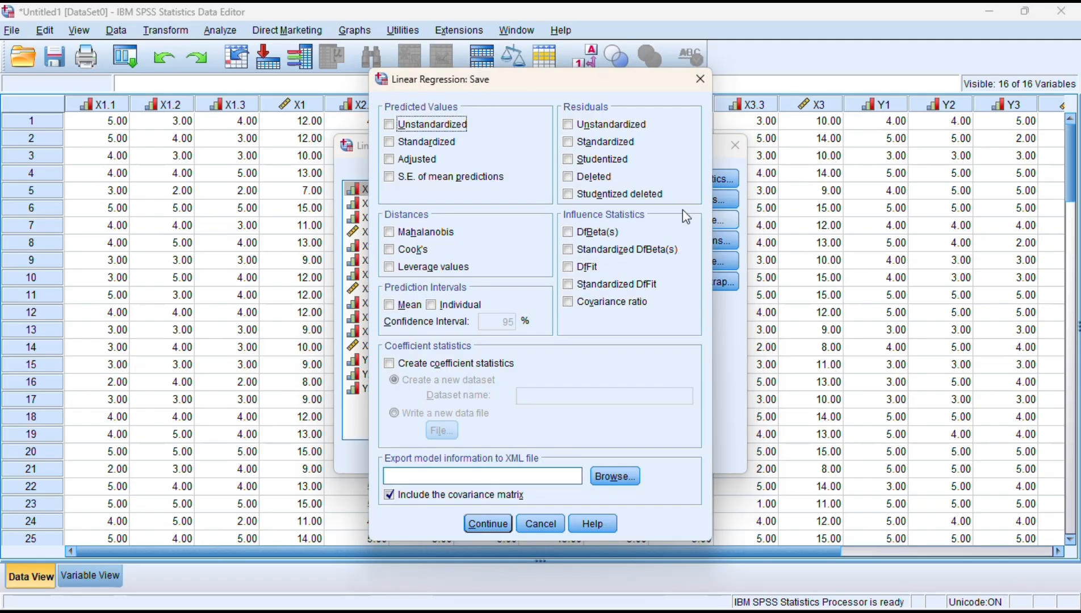
click(570, 126)
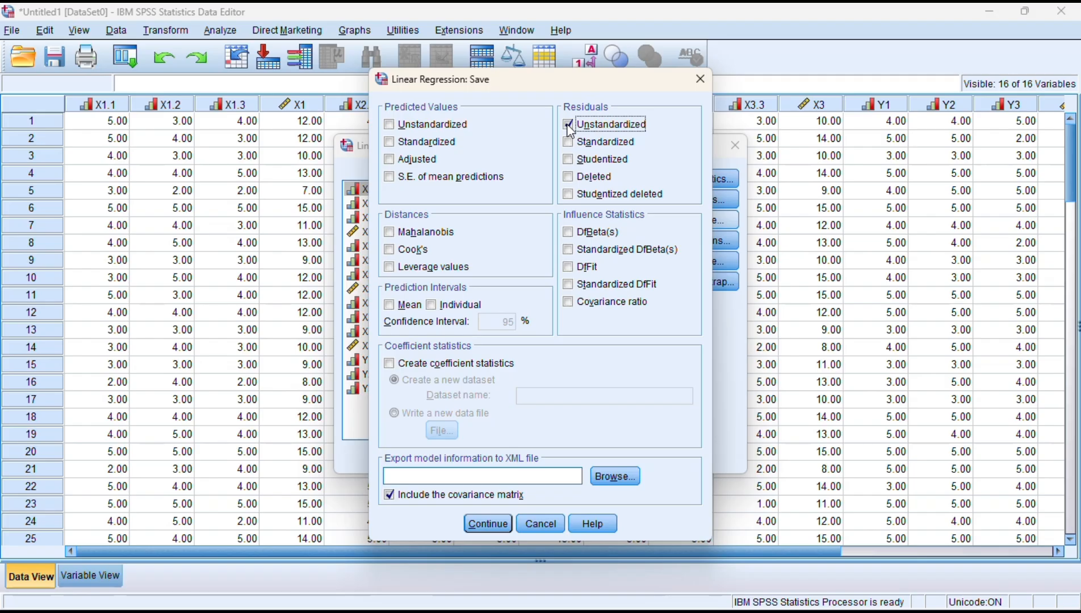
click(490, 524)
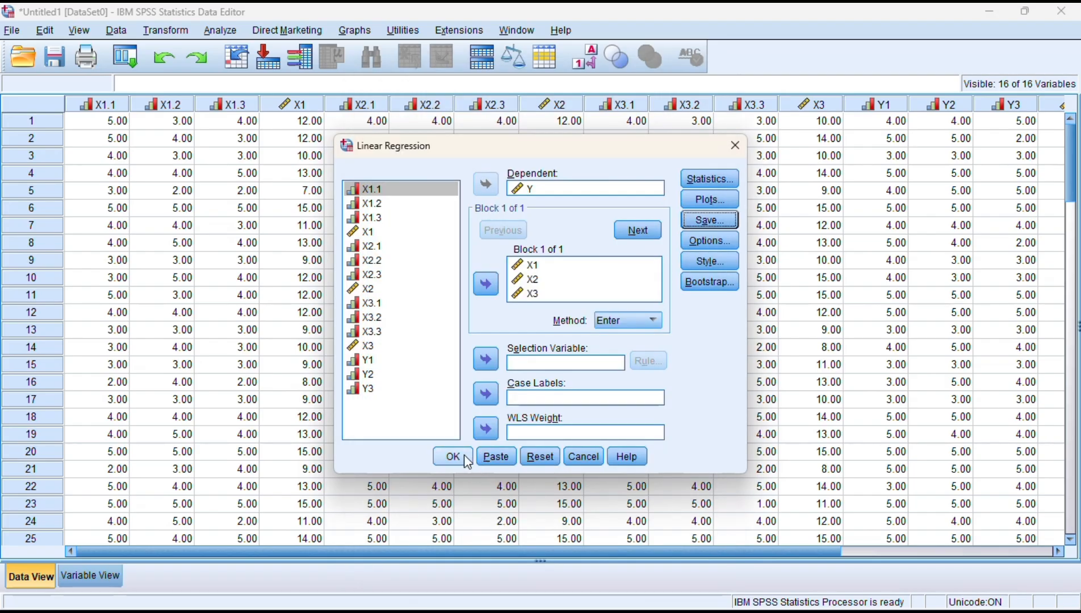
click(449, 455)
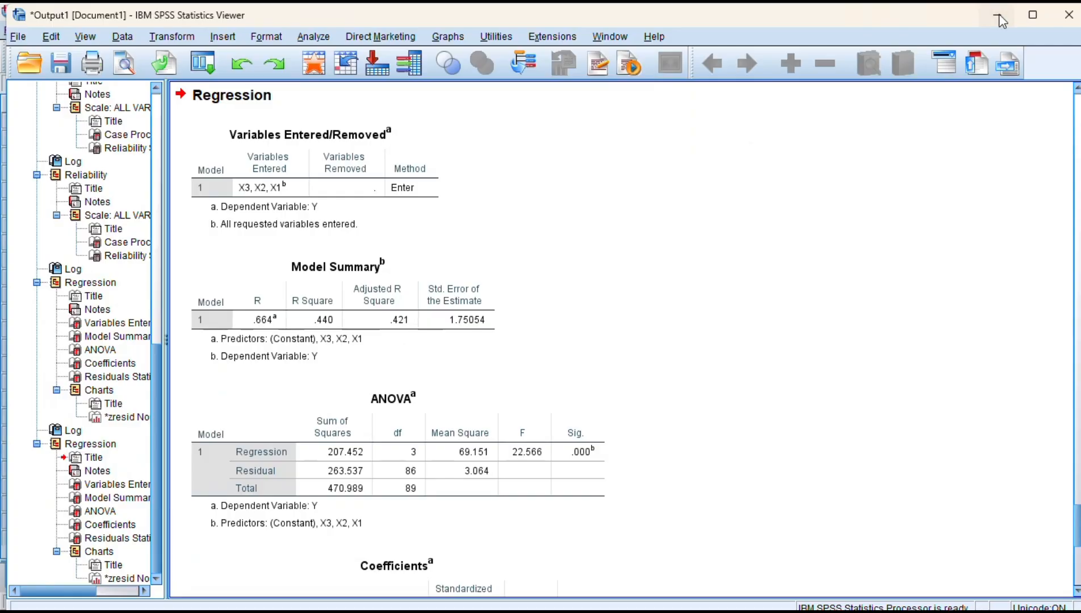
click(998, 15)
click(221, 30)
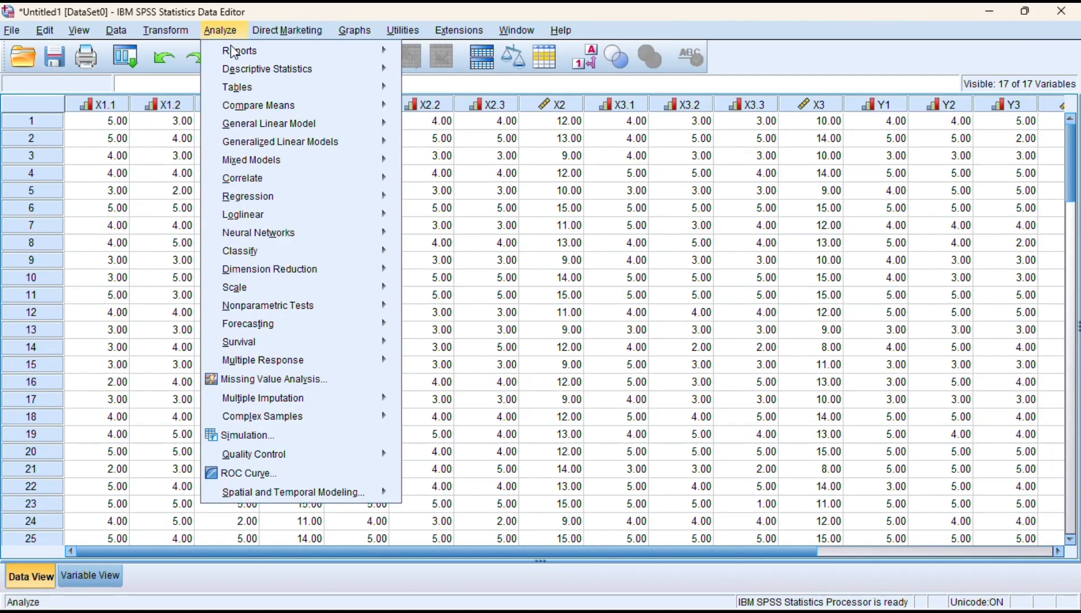
mouse_move(339, 310)
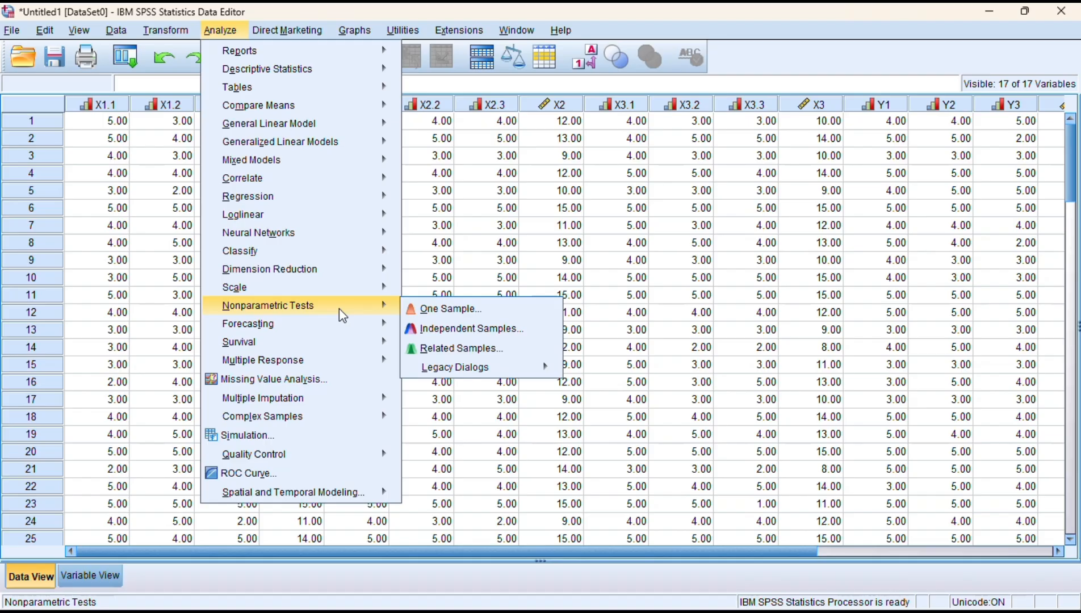
click(439, 307)
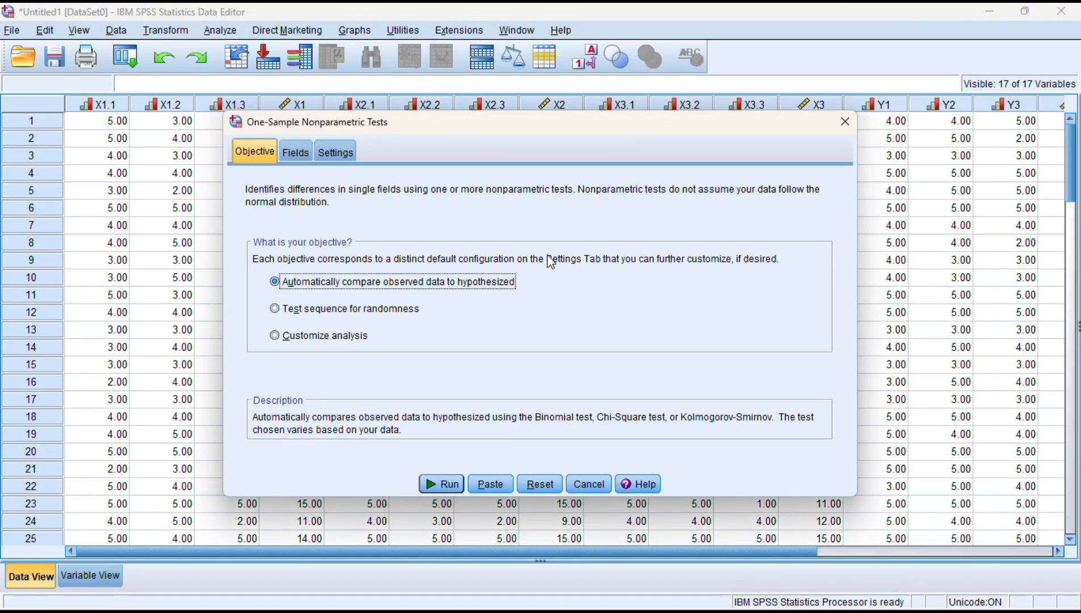
click(840, 129)
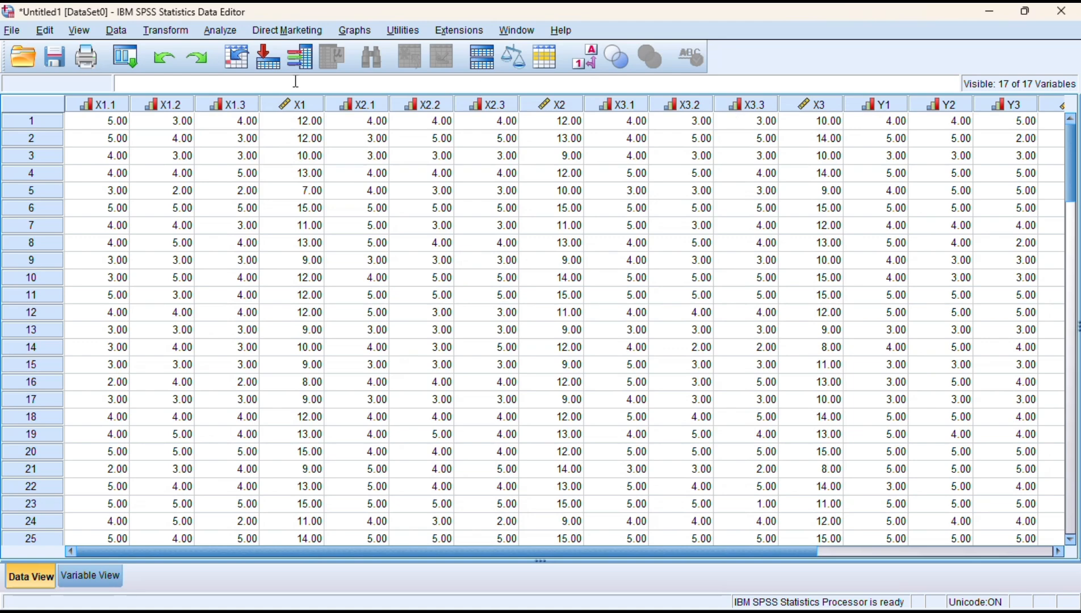
Step: Run a legacy 1-Sample K-S test against the normal distribution on the unstandardized residual variable
click(230, 31)
mouse_move(321, 306)
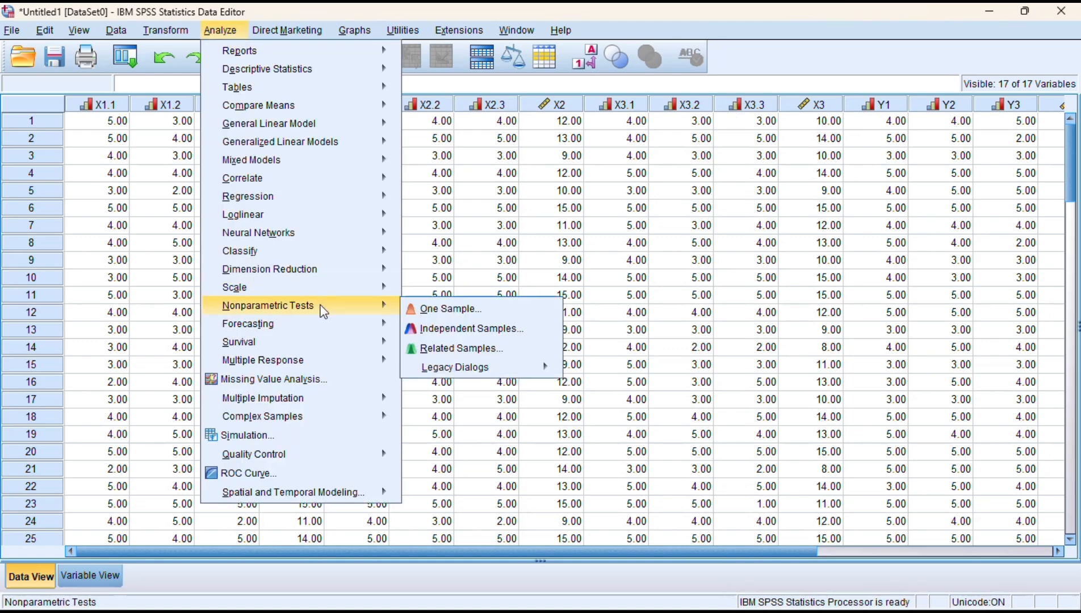
mouse_move(465, 370)
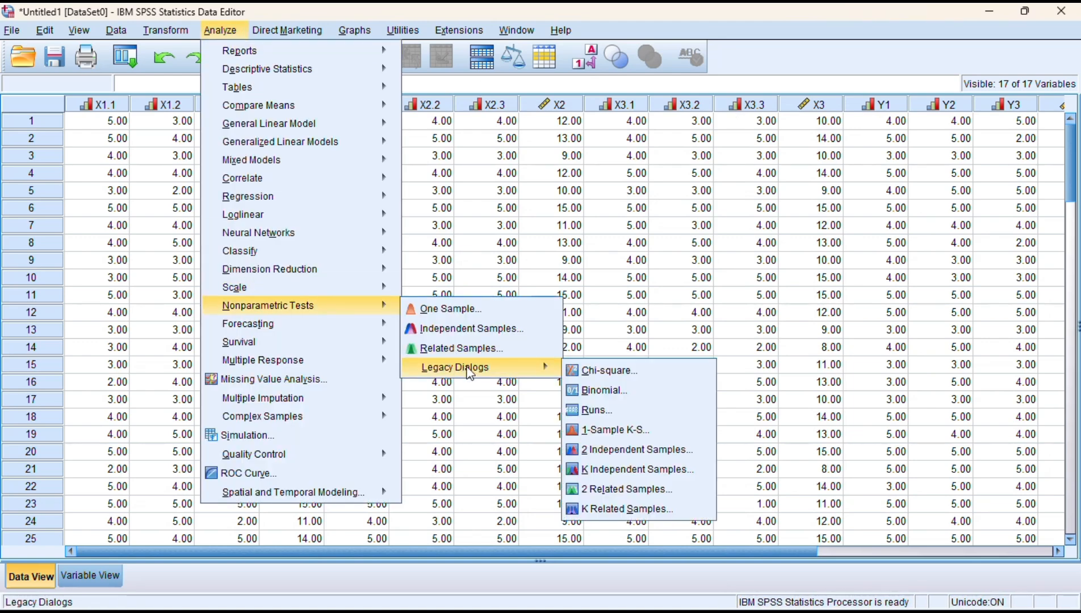
click(611, 426)
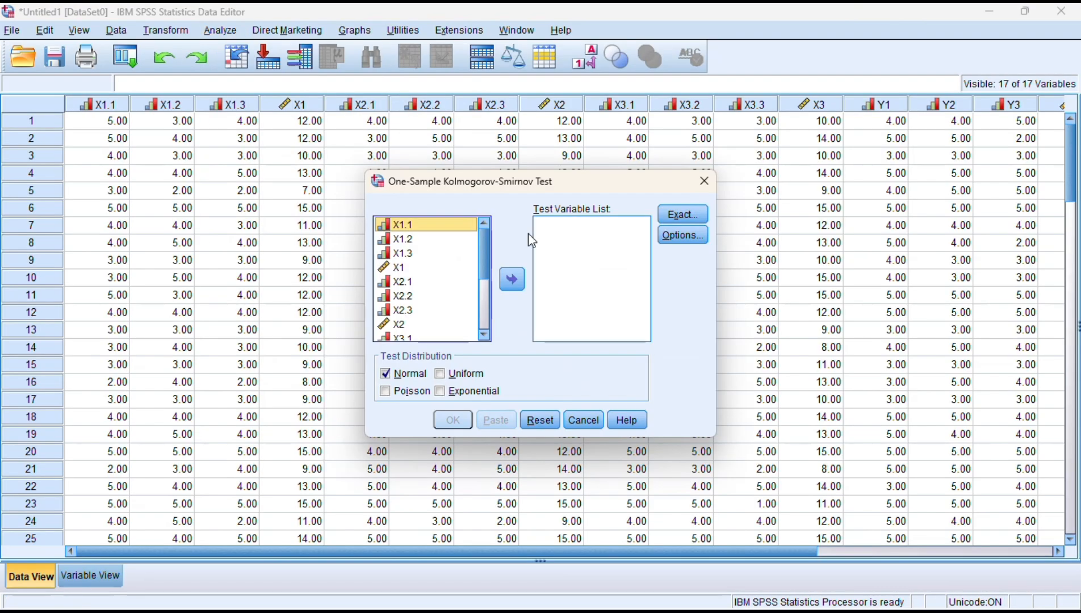
scroll(441, 296, down, 2)
scroll(440, 297, down, 1)
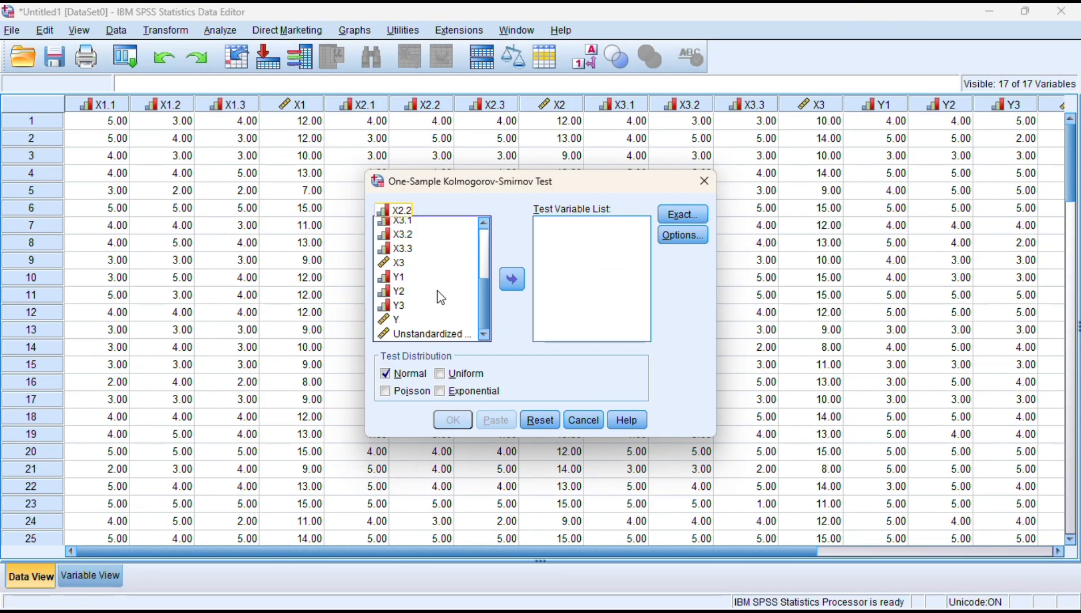
double_click(447, 338)
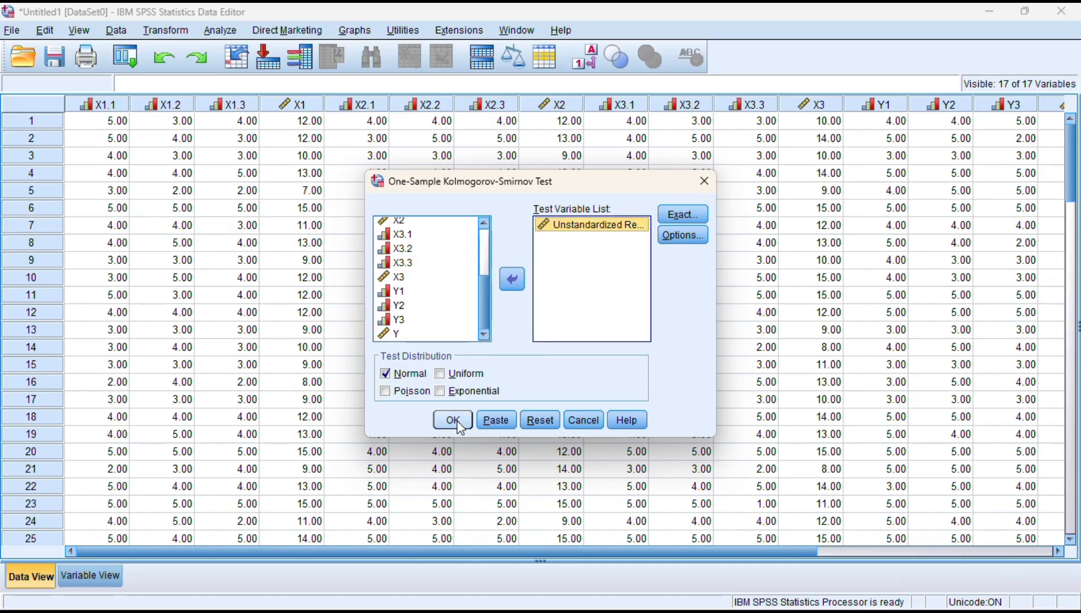
click(456, 423)
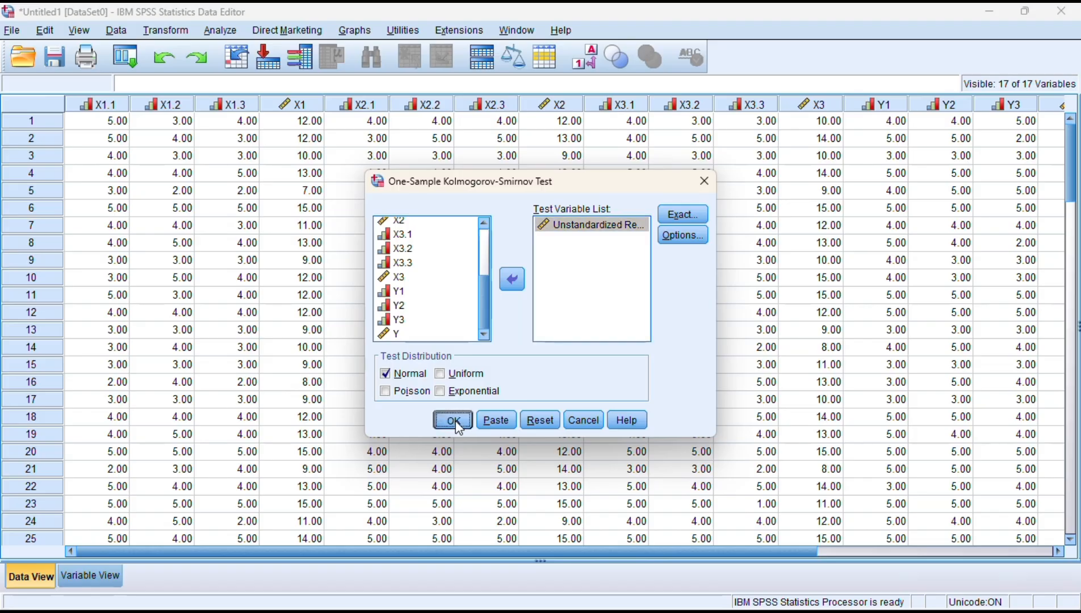
Step: Examine the One-Sample Kolmogorov-Smirnov Test table and compare it with the normal P-P plot of the residuals
scroll(528, 398, down, 1)
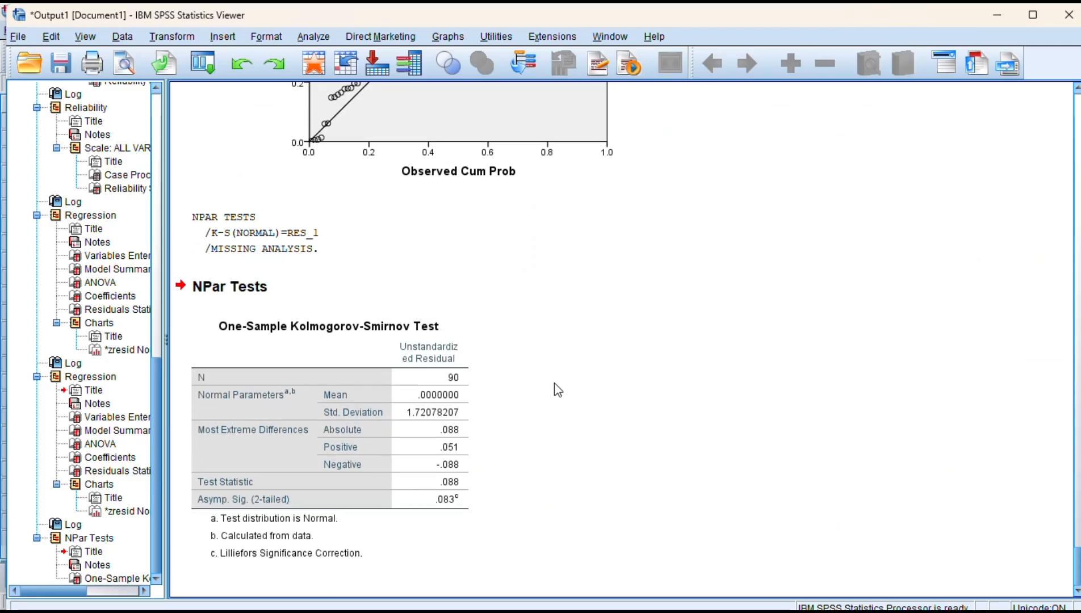
click(392, 362)
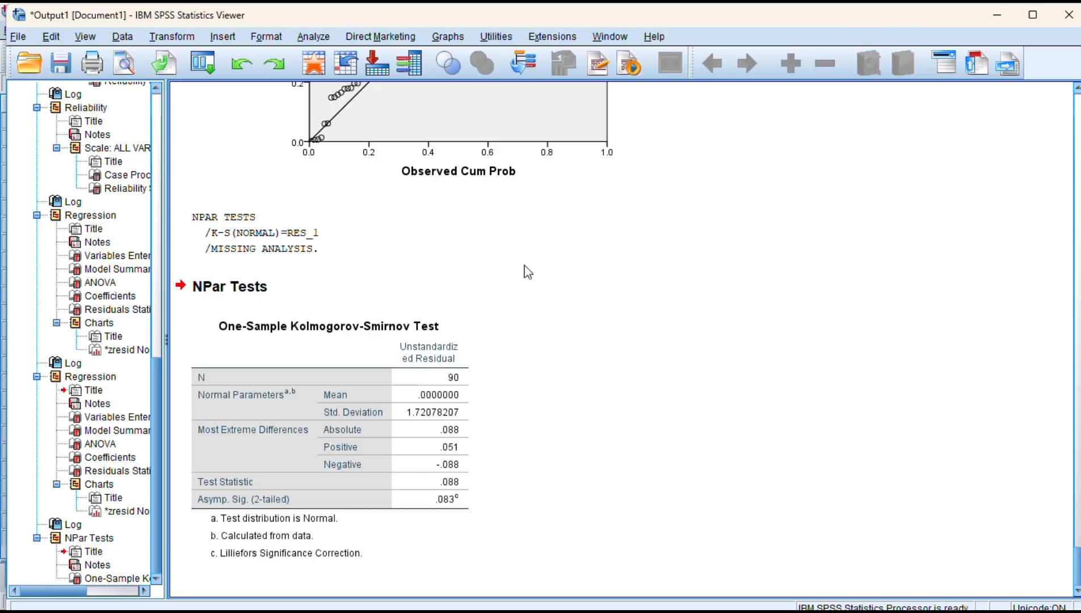
scroll(446, 267, up, 5)
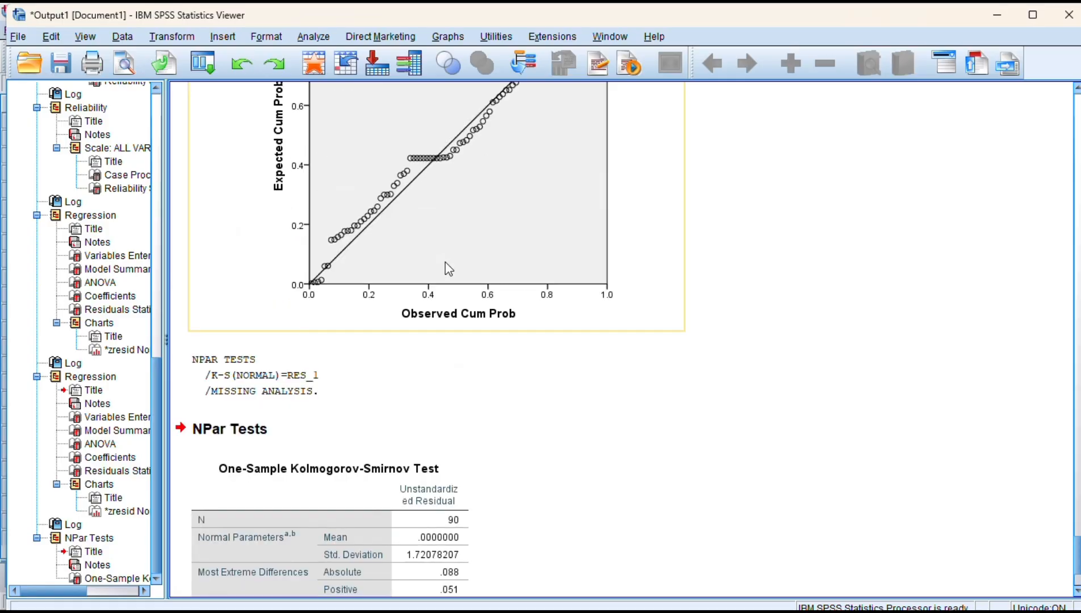
scroll(447, 268, up, 7)
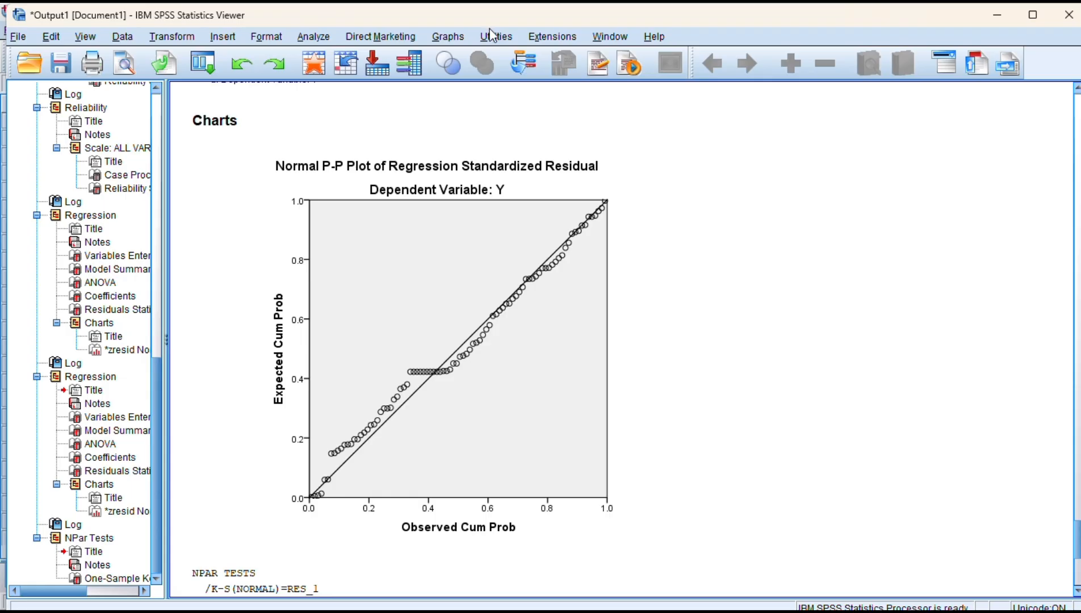
scroll(447, 268, down, 12)
scroll(445, 263, up, 5)
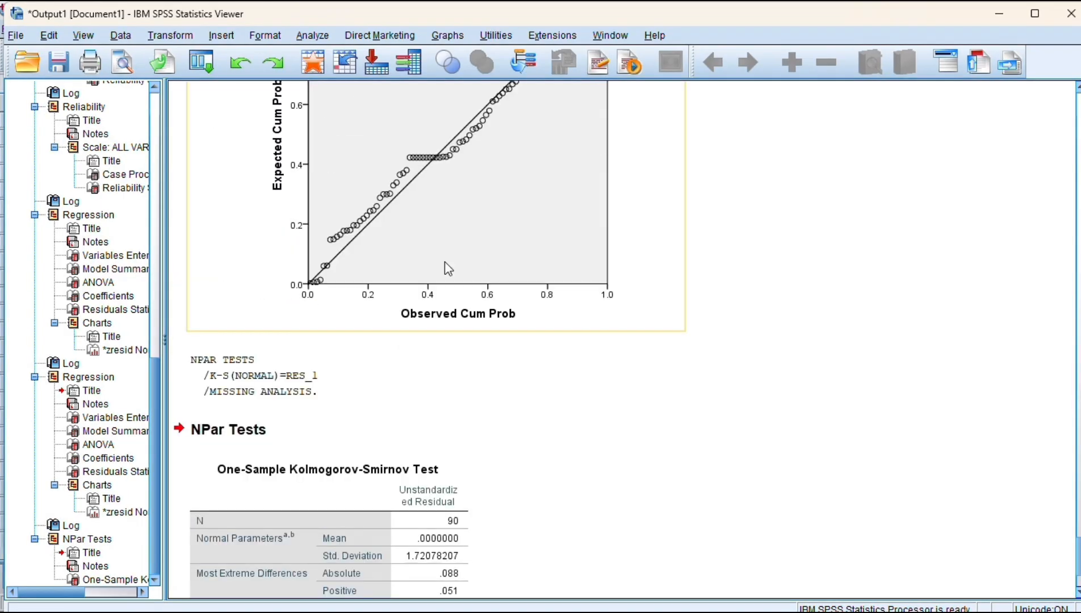
scroll(445, 263, up, 7)
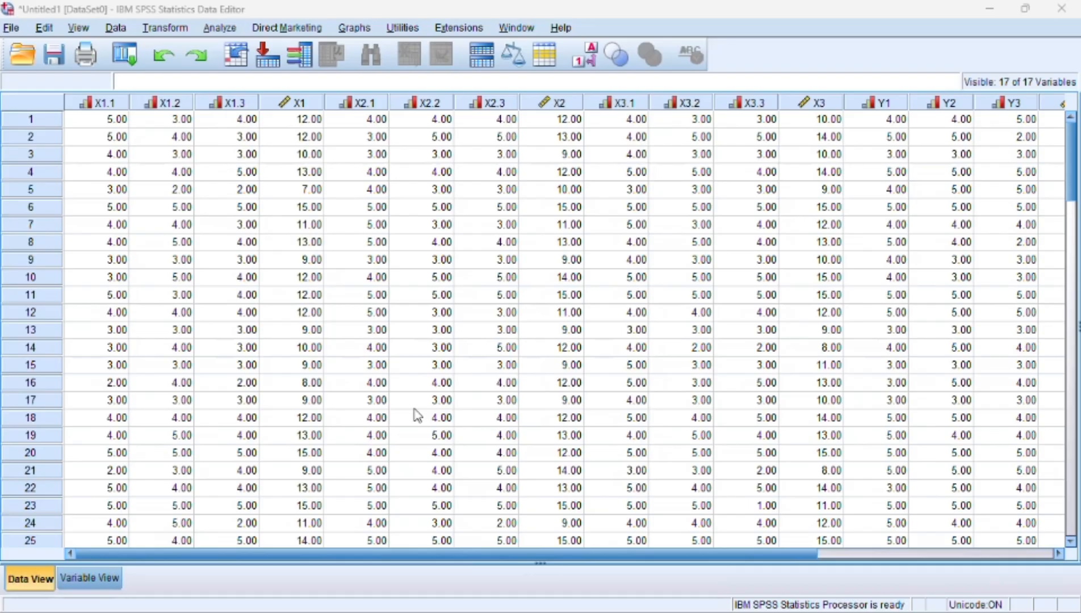
click(219, 27)
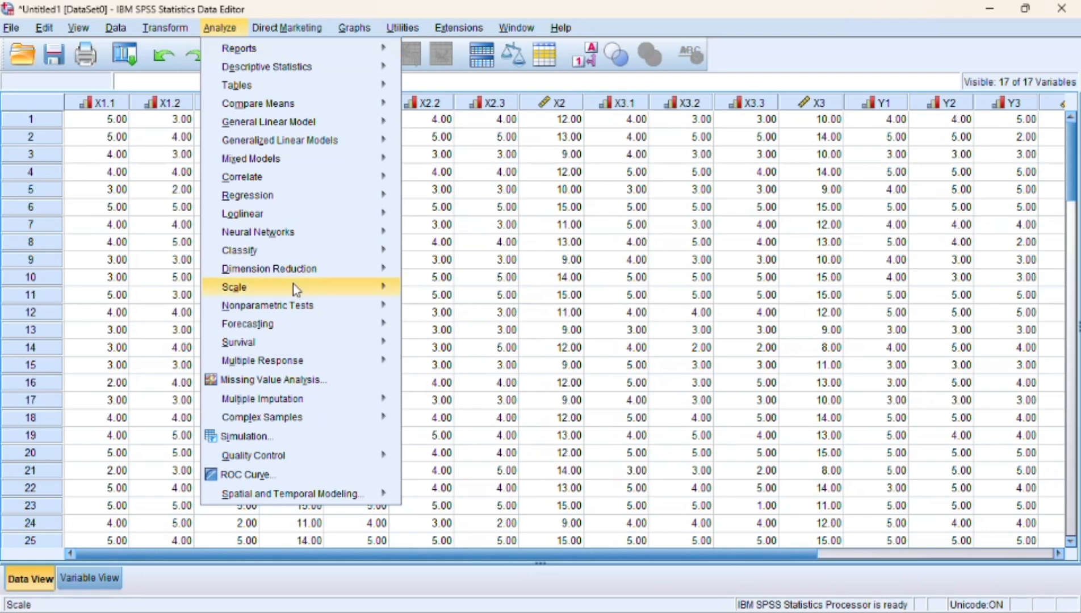
mouse_move(297, 282)
mouse_move(320, 180)
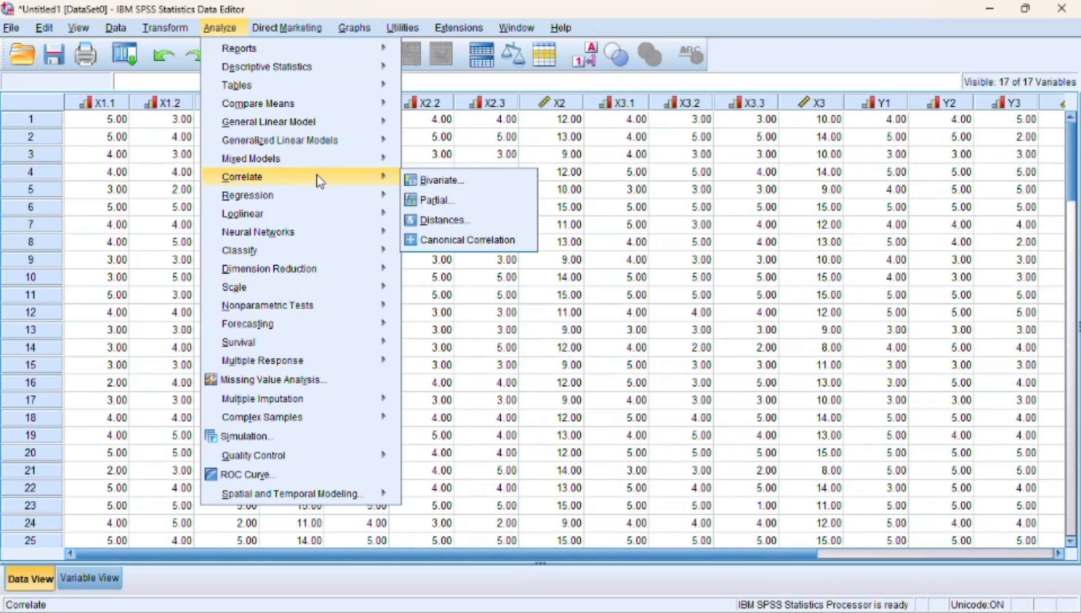
click(455, 28)
Step: Run the linear regression again with Y as the dependent variable and X1, X2 and X3 as independent variables
click(220, 29)
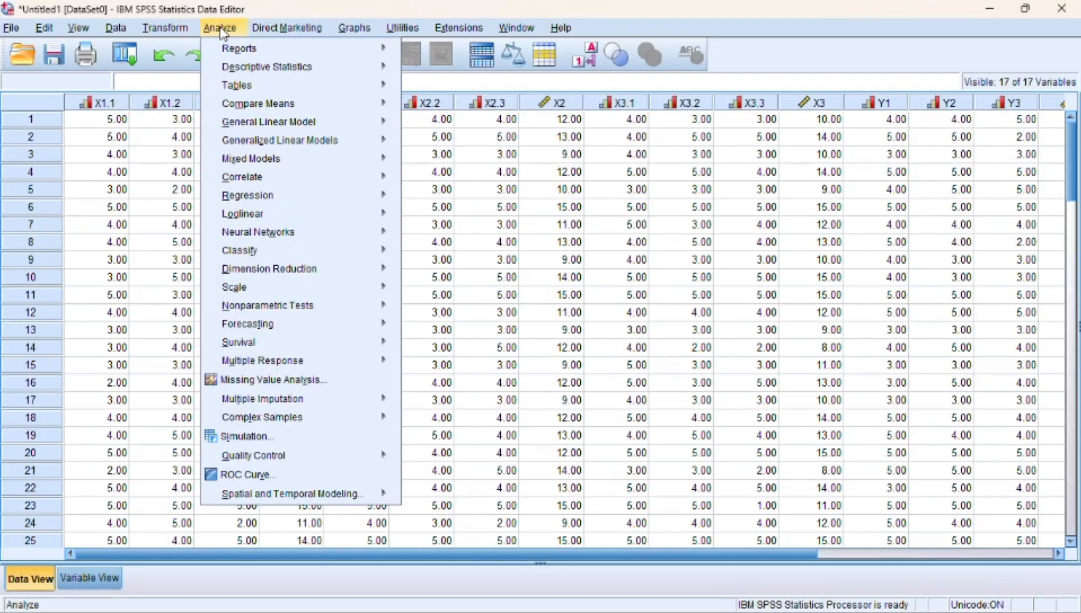
mouse_move(332, 203)
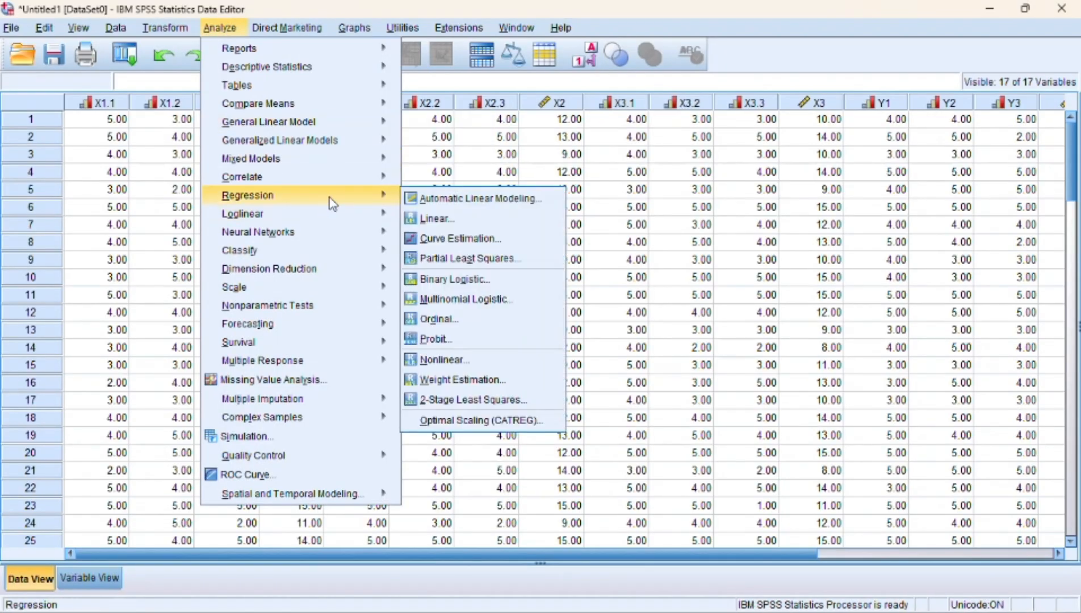
click(457, 220)
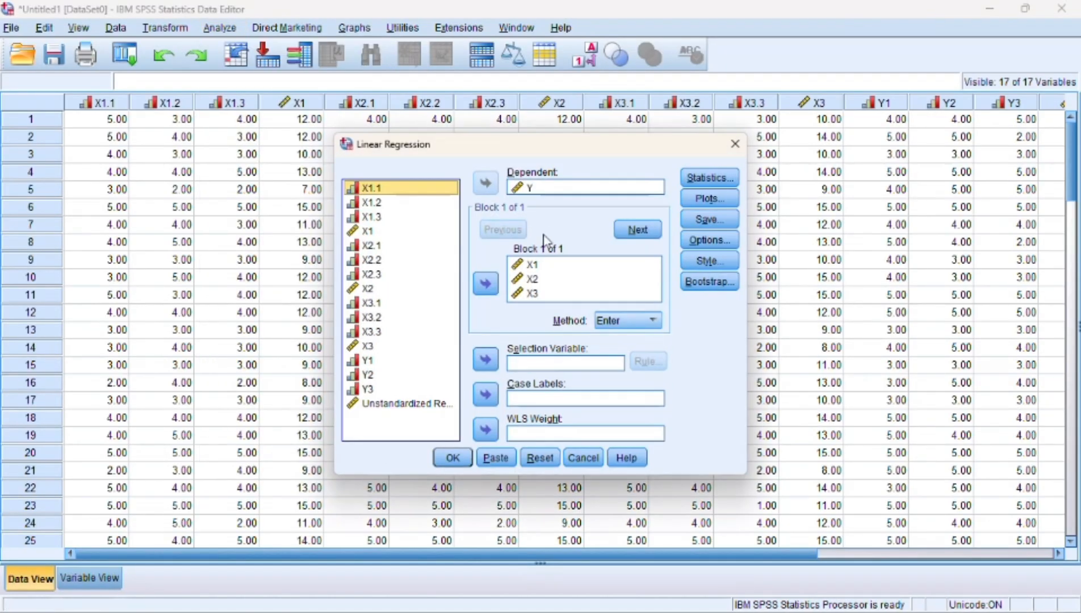
click(539, 188)
click(534, 265)
click(454, 458)
Step: Examine the new regression output, including the model summary, ANOVA, coefficients and residuals statistics tables and the P-P plot
scroll(519, 369, down, 3)
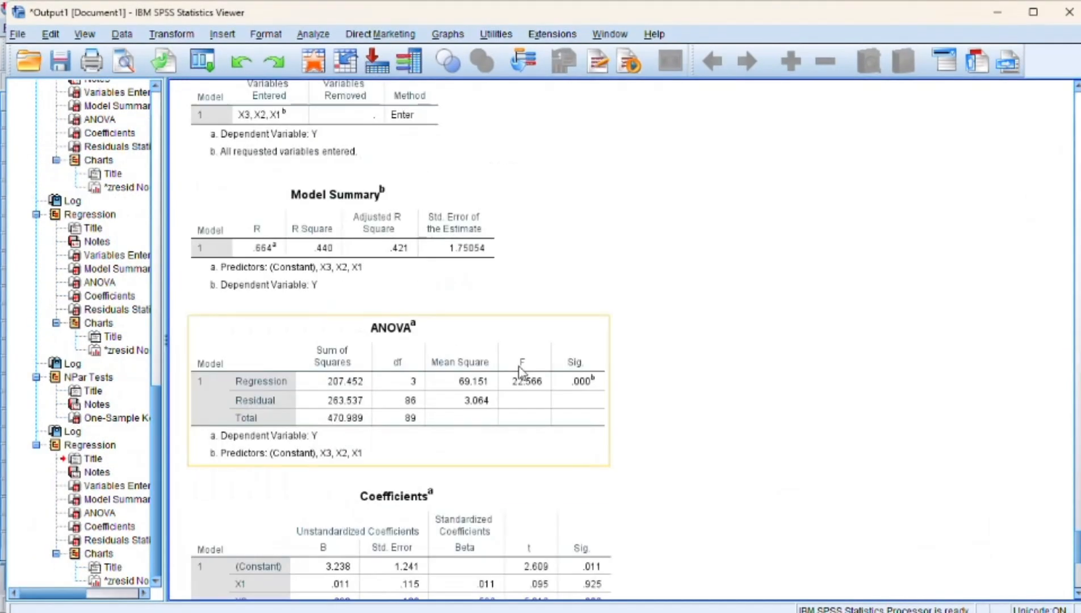
scroll(519, 369, down, 2)
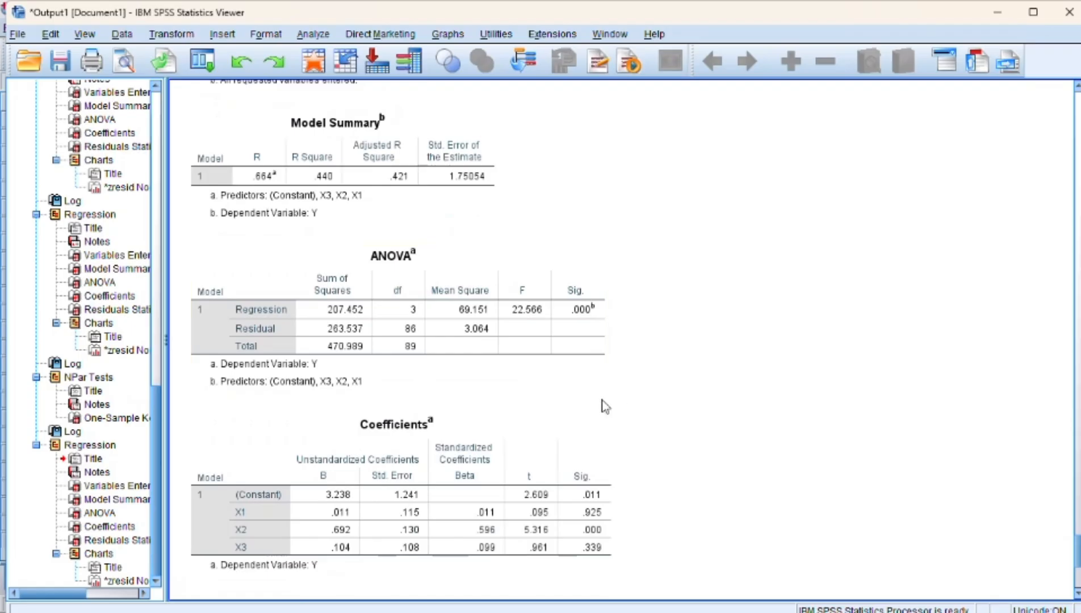
scroll(683, 388, down, 12)
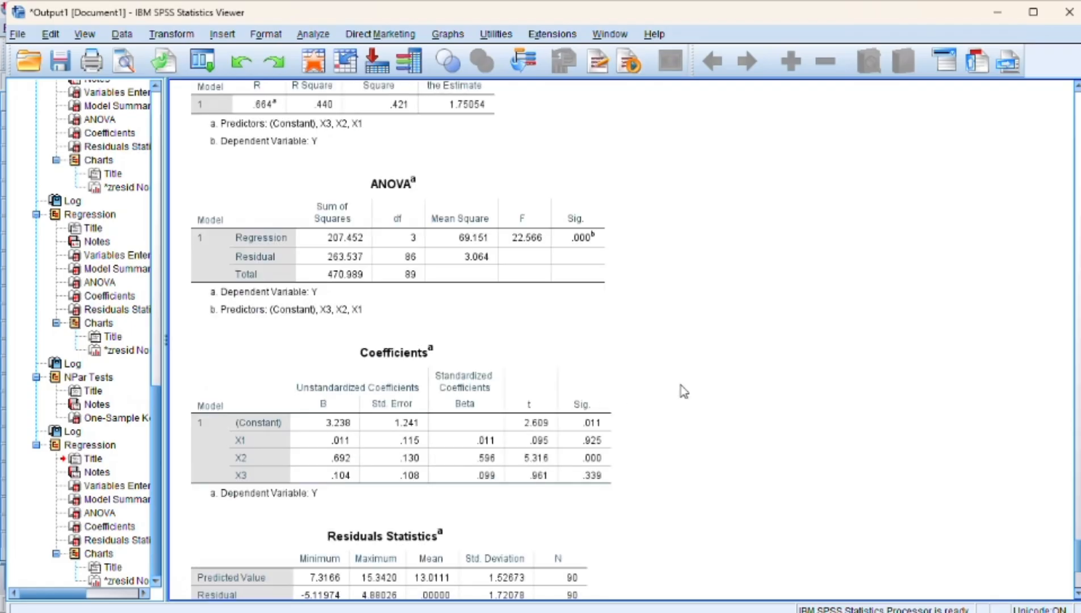
scroll(683, 390, down, 7)
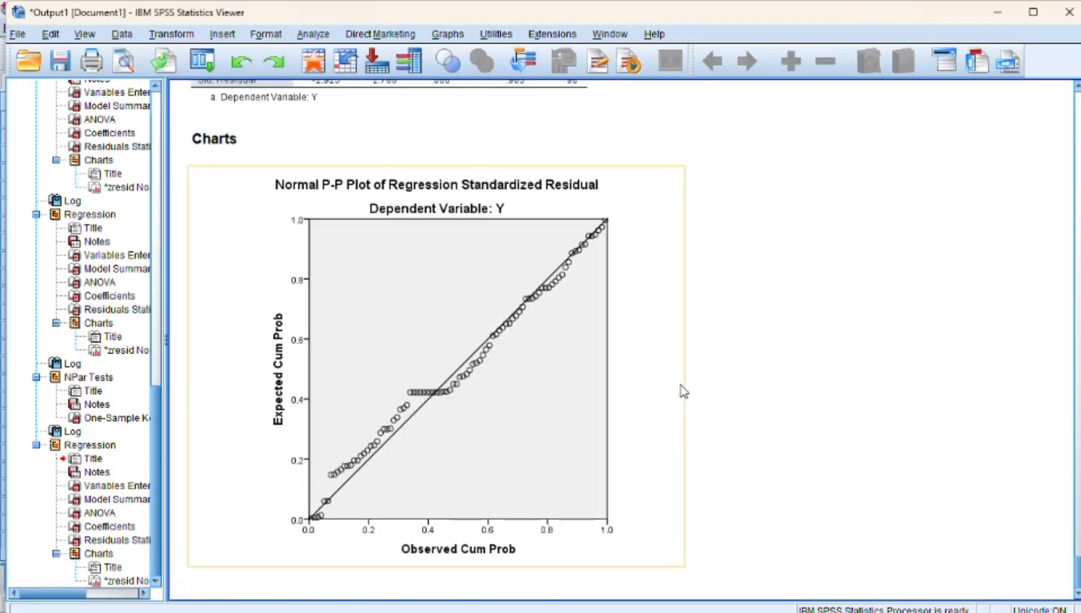
scroll(684, 391, up, 14)
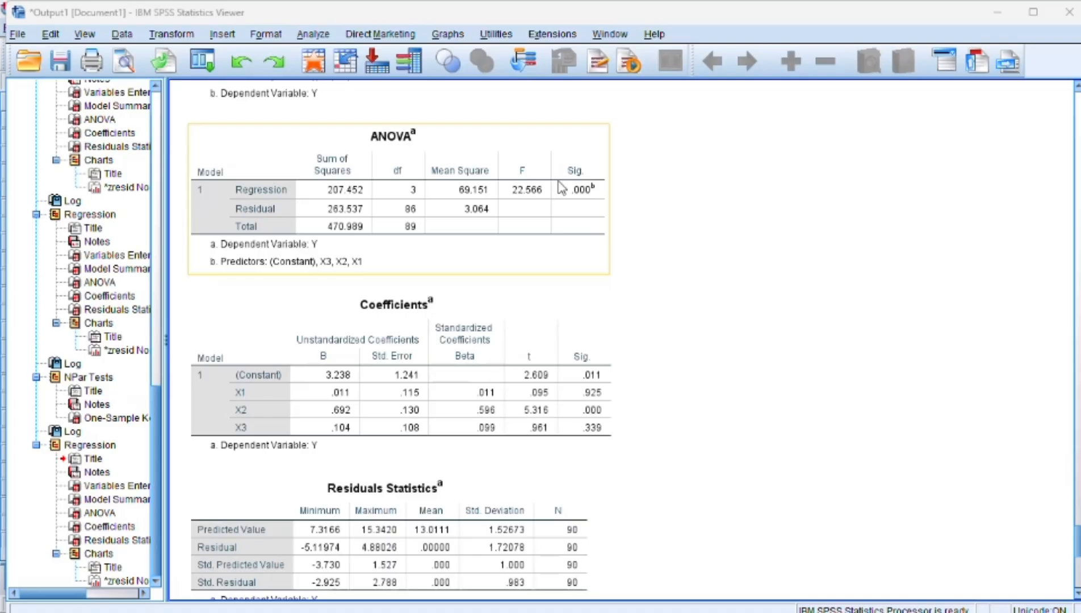
scroll(451, 24, up, 3)
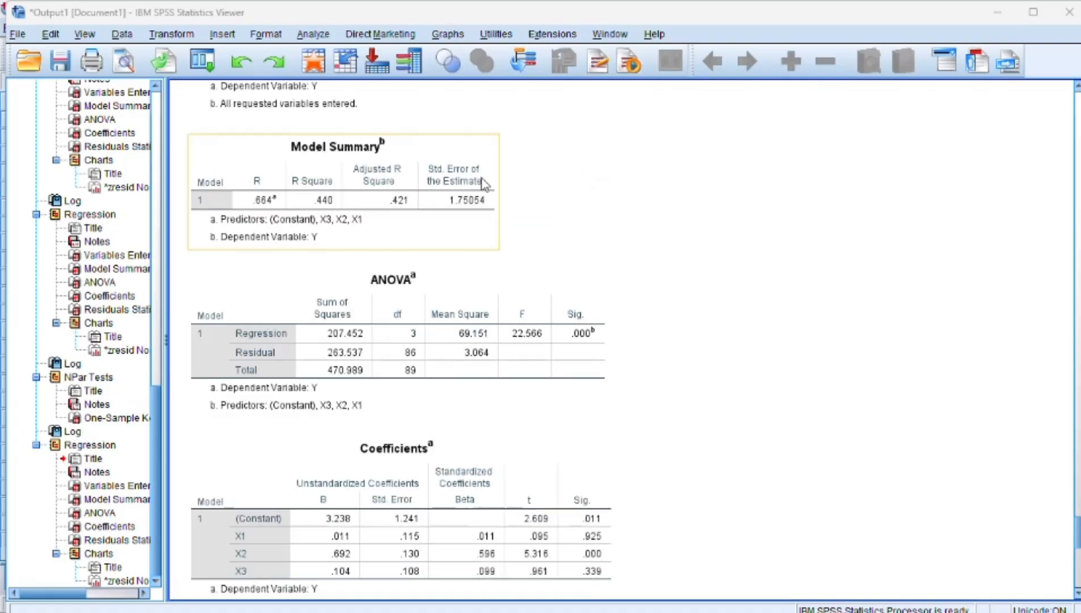
scroll(551, 186, up, 2)
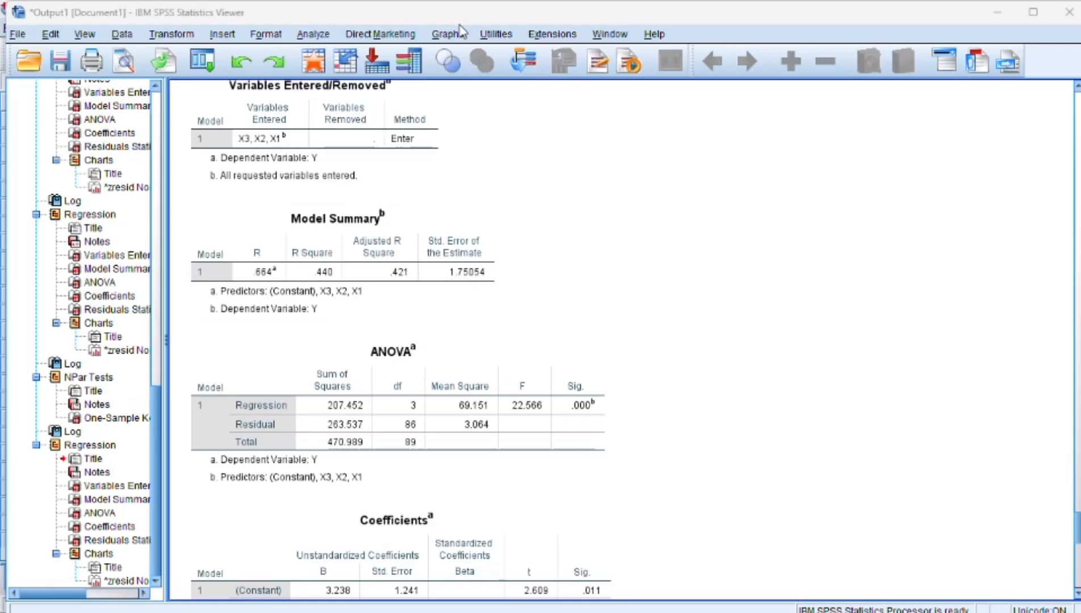
scroll(457, 31, down, 3)
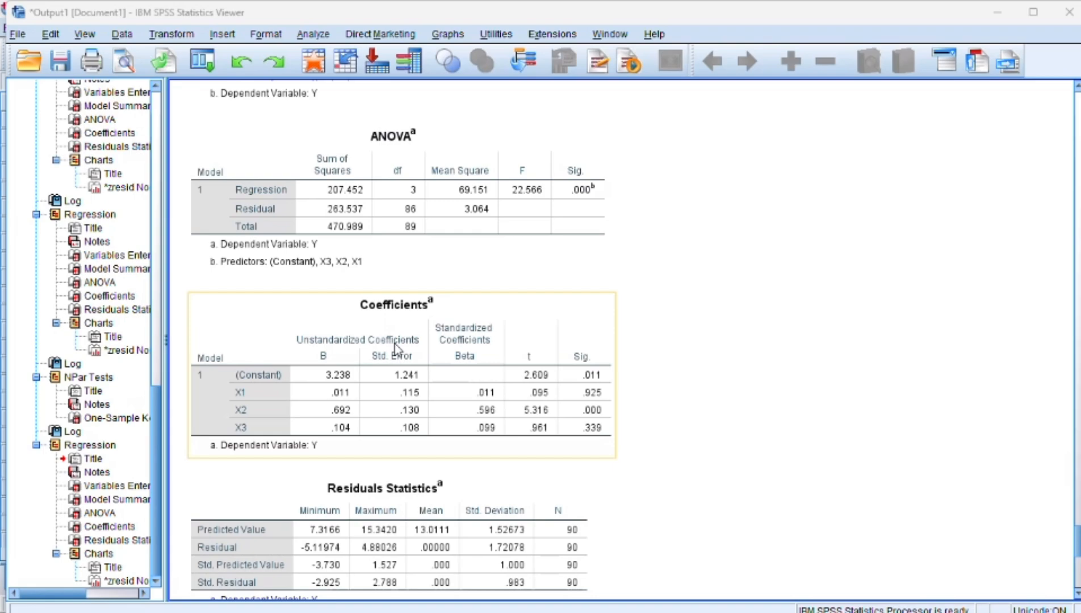
click(589, 113)
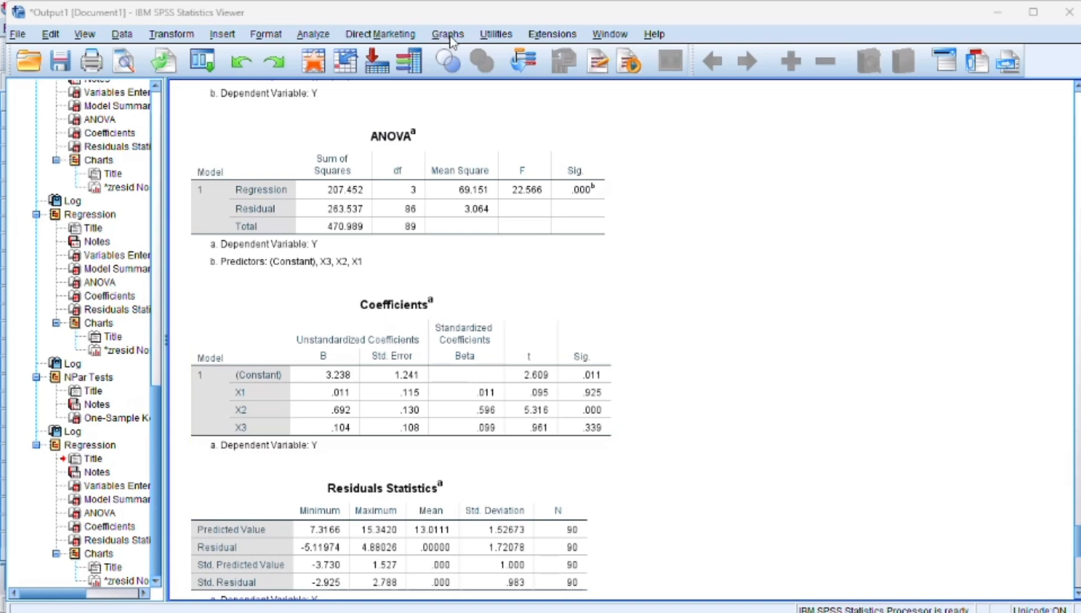
scroll(454, 38, down, 3)
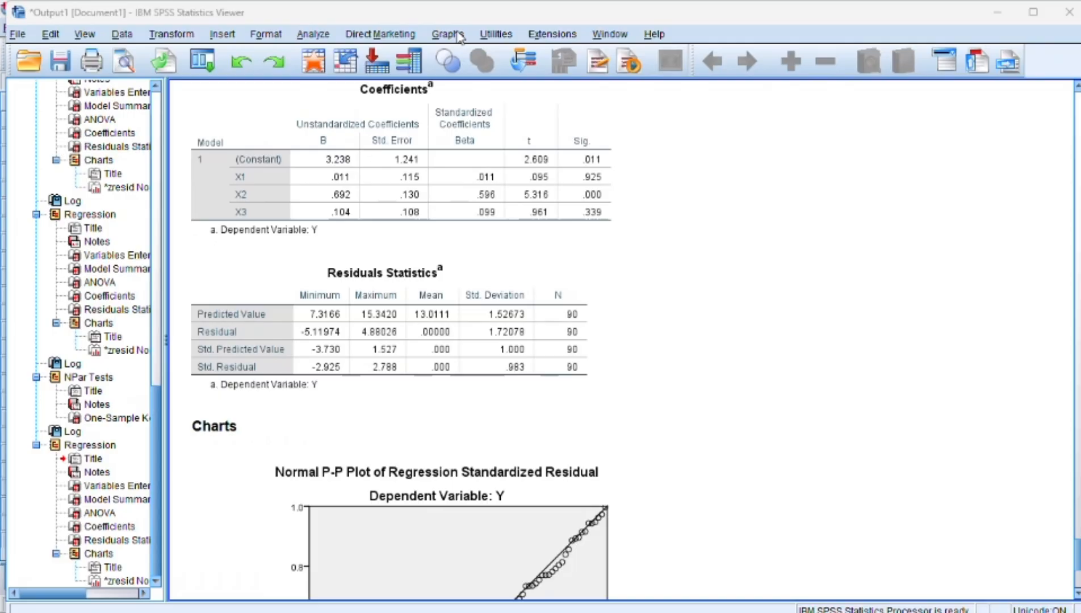